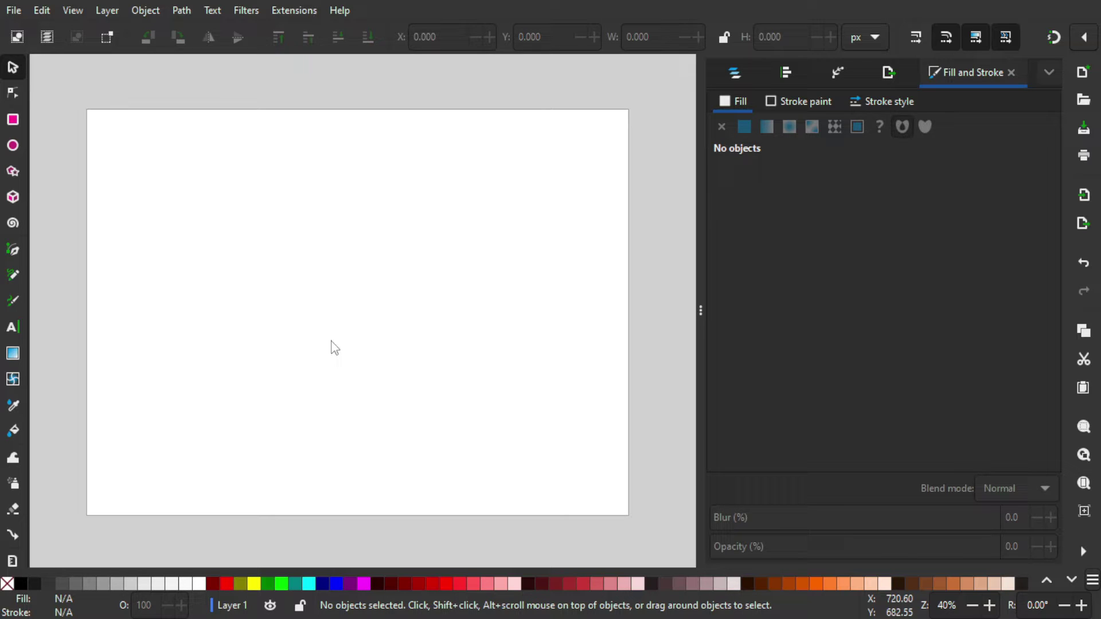
- Draw a straight vertical line with the Pen tool and set its height to 100 px
{"action": "key", "text": "1"}
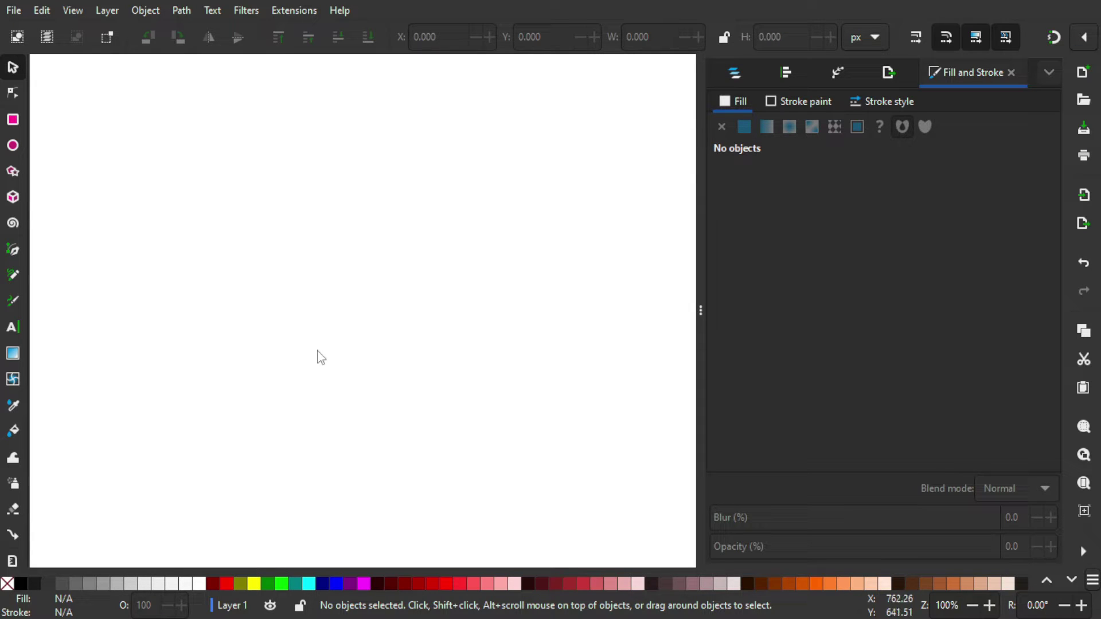
{"action": "left_click", "coordinate": [13, 252]}
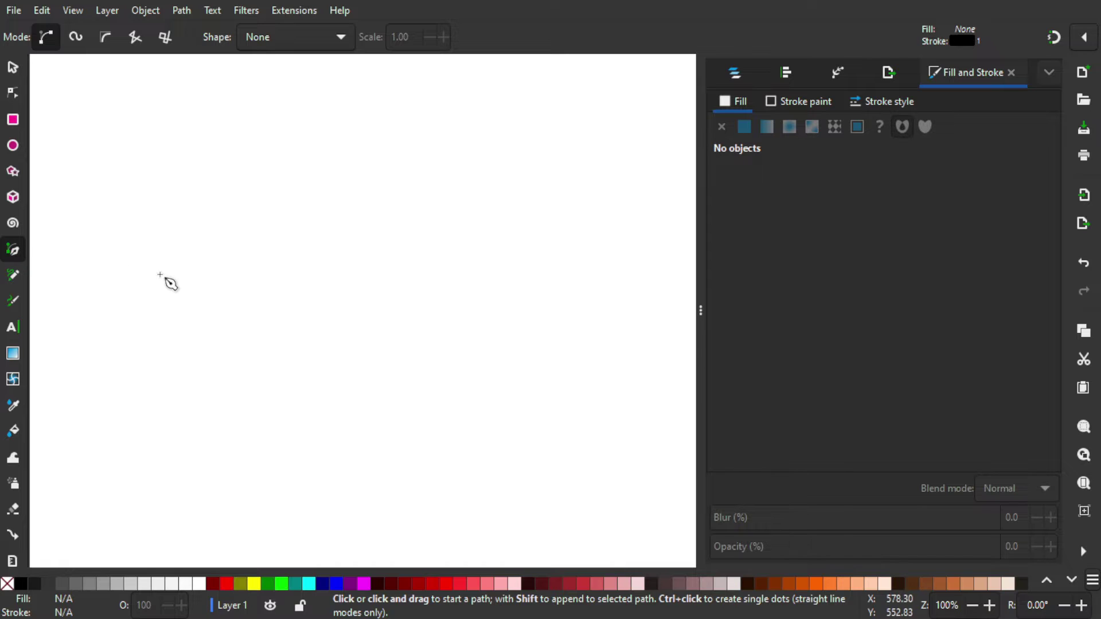
{"action": "left_click", "coordinate": [333, 180]}
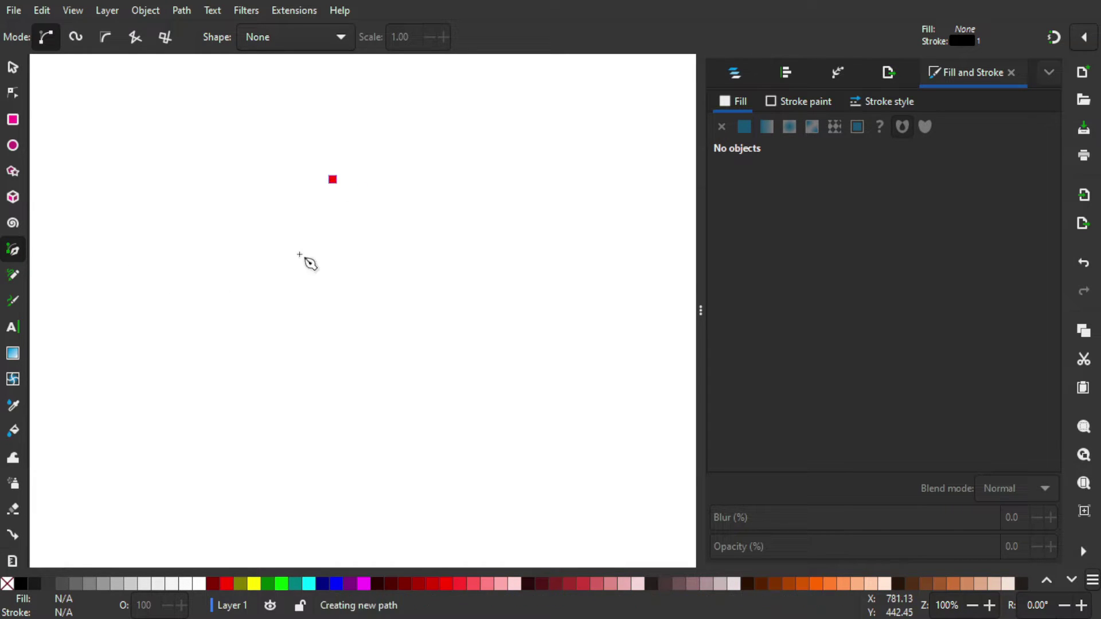
{"action": "left_click", "coordinate": [334, 286], "text": "ctrl"}
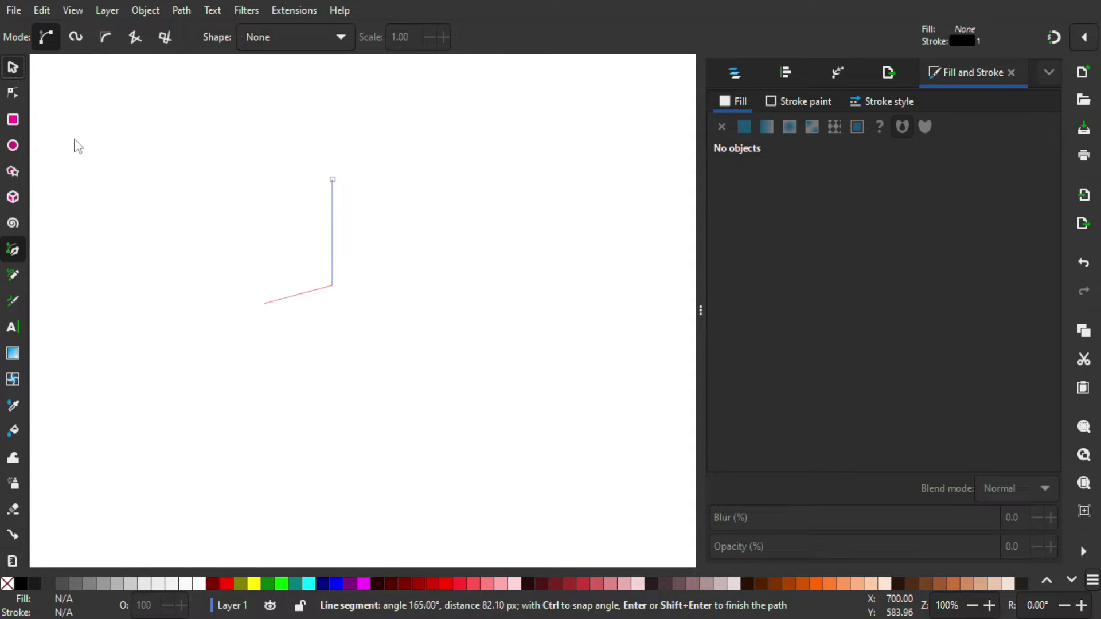
{"action": "key", "text": "s"}
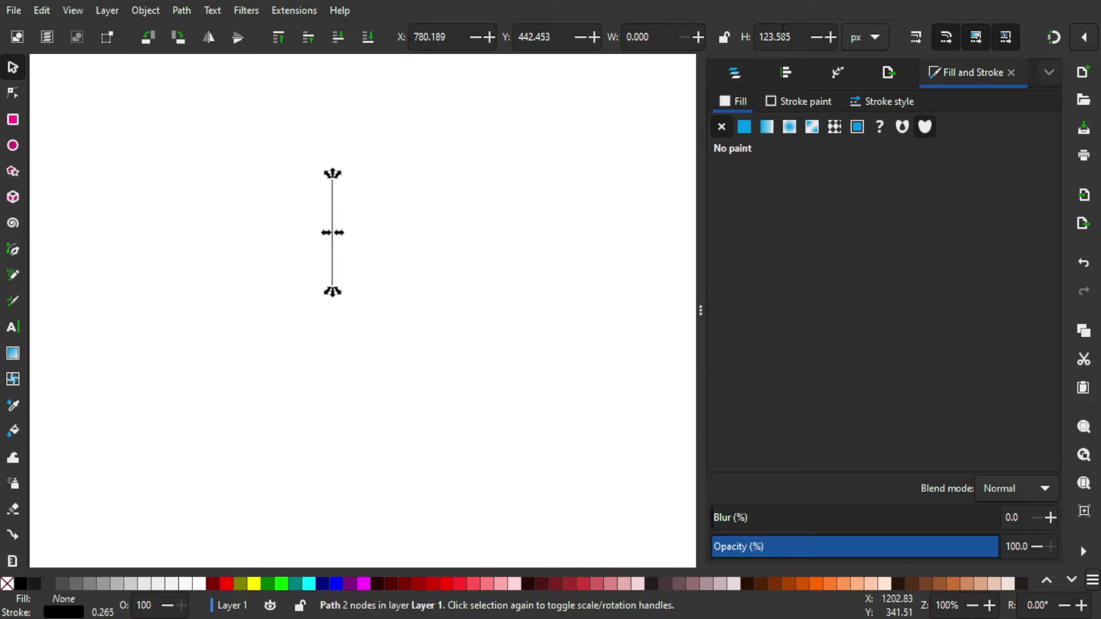
{"action": "type", "text": "100"}
{"action": "key", "text": "Return"}
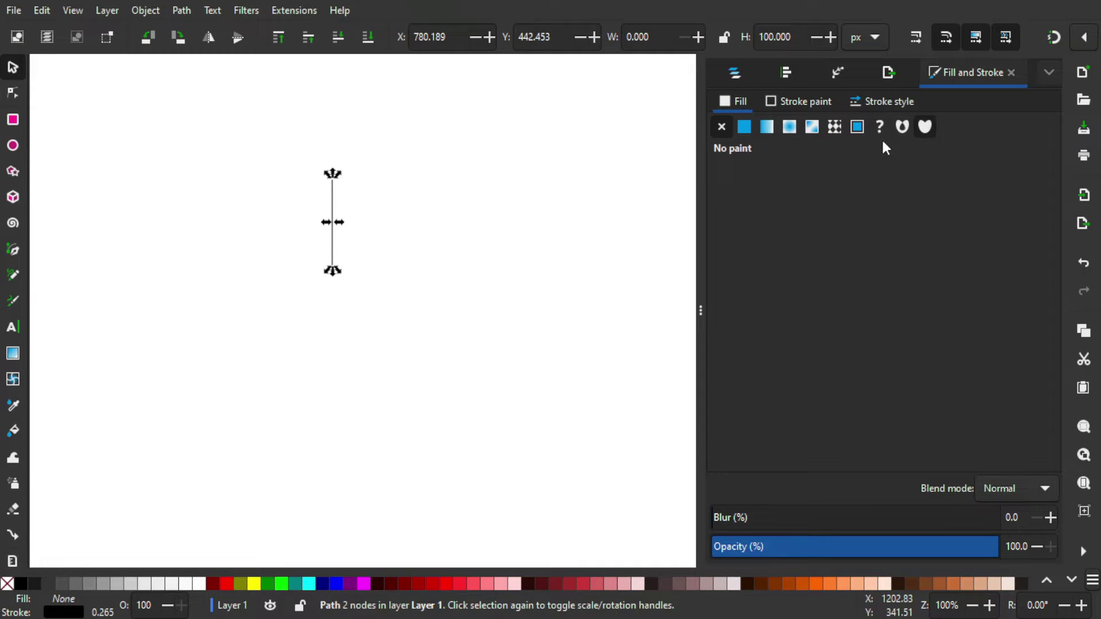
- Set the line's stroke width to 1 px and deselect the line
{"action": "left_click", "coordinate": [886, 104]}
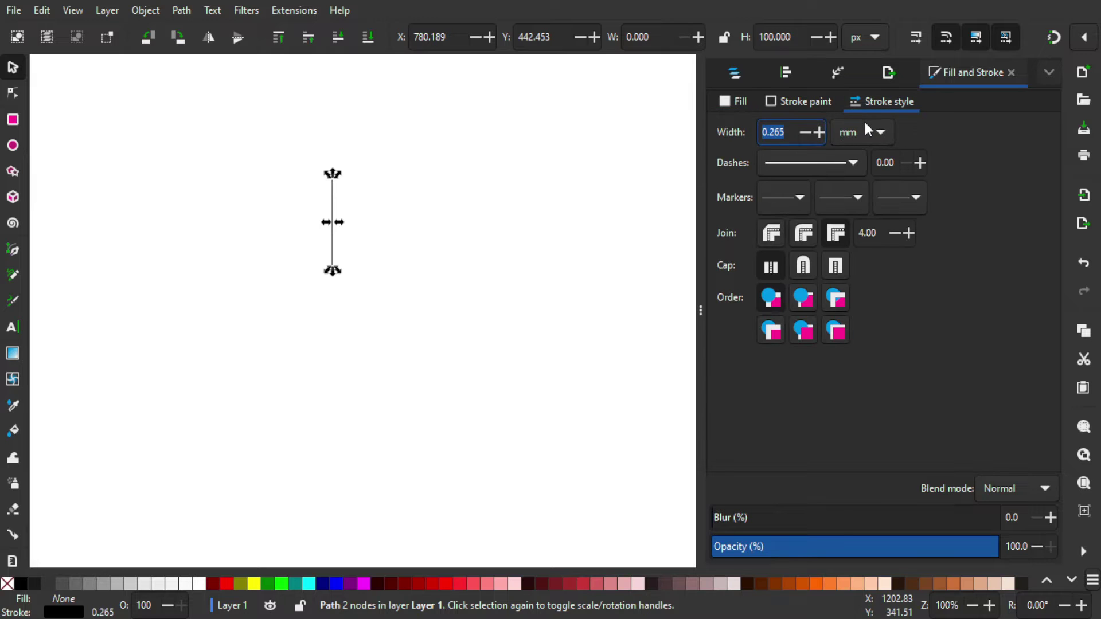
{"action": "left_click", "coordinate": [869, 143]}
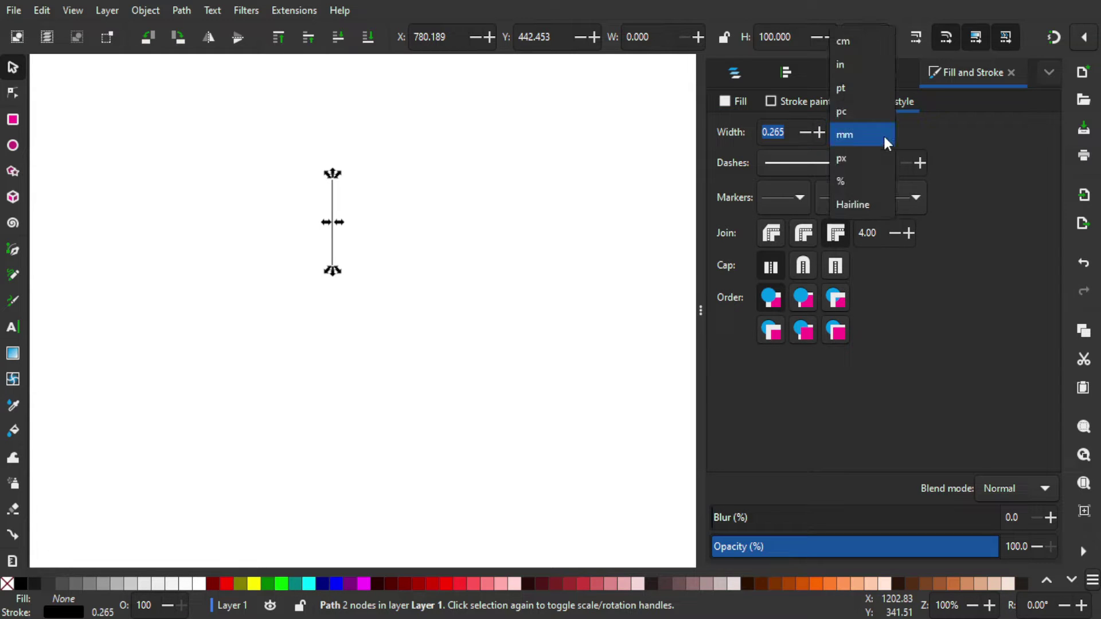
{"action": "left_click", "coordinate": [855, 156]}
{"action": "left_click_drag", "start_coordinate": [786, 134], "coordinate": [768, 133]}
{"action": "key", "text": "BackSpace"}
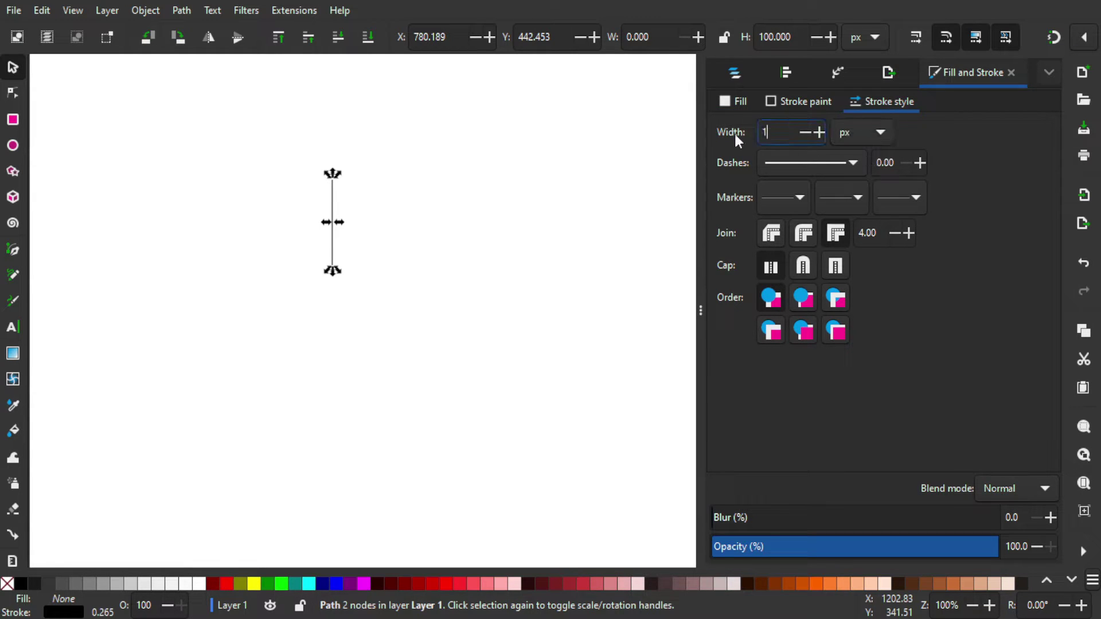
{"action": "key", "text": "Return"}
{"action": "left_click", "coordinate": [517, 123]}
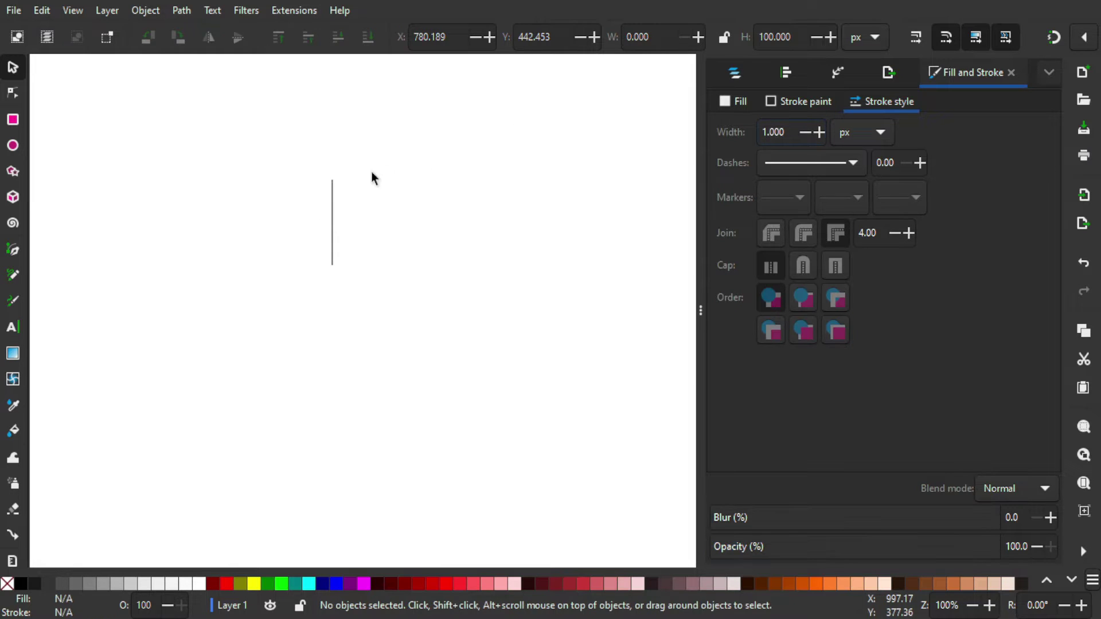
- Apply the Power stroke path effect to the vertical line
{"action": "left_click", "coordinate": [334, 194]}
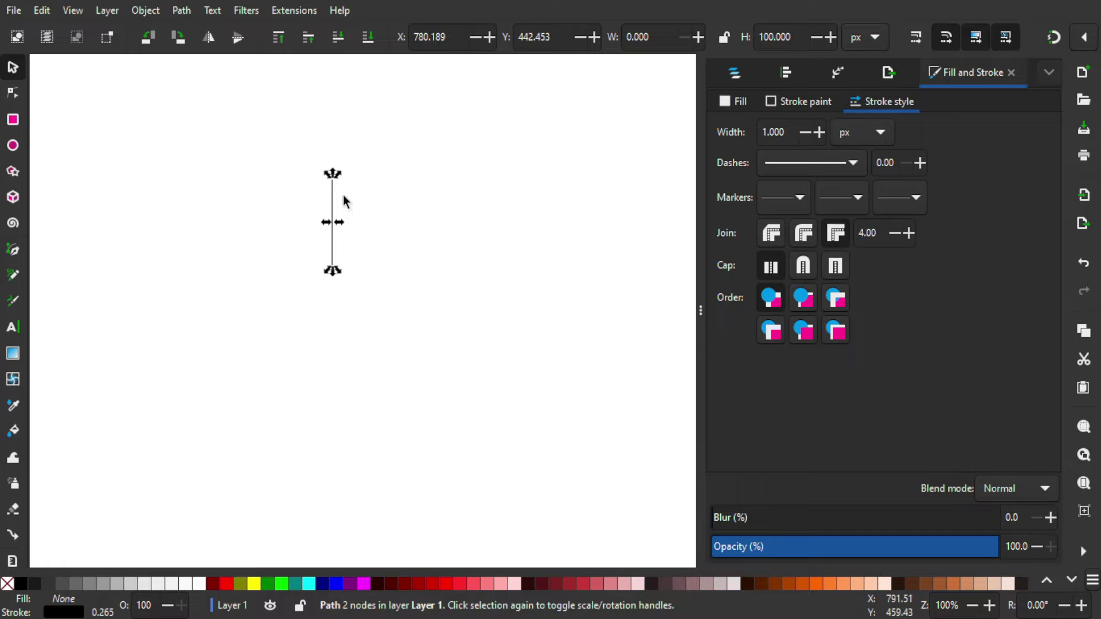
{"action": "left_click_drag", "start_coordinate": [338, 192], "coordinate": [348, 209]}
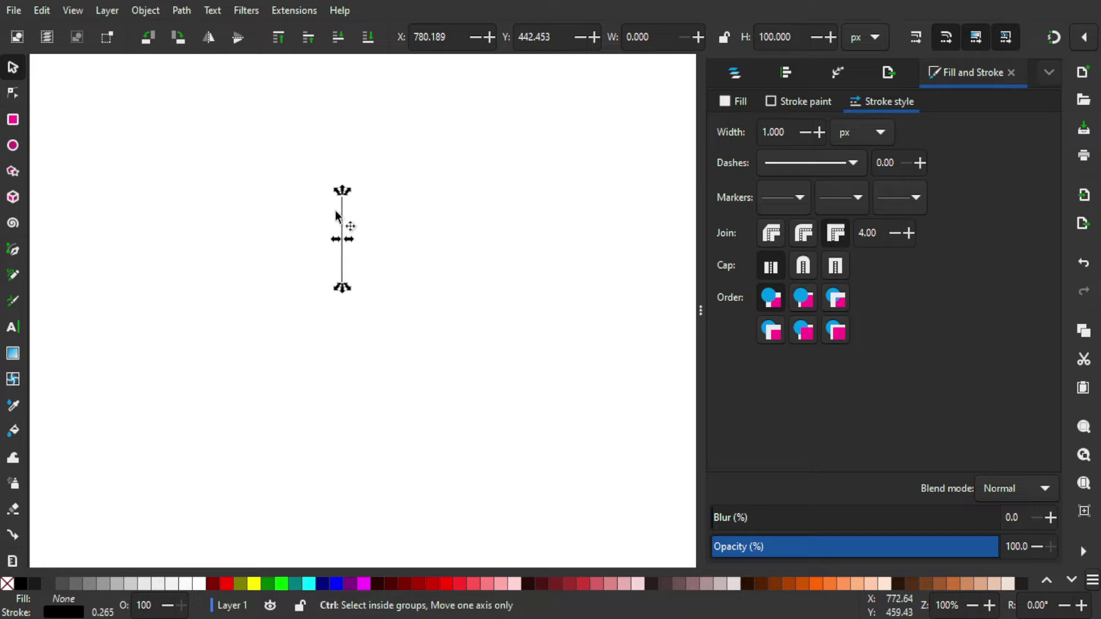
{"action": "scroll", "coordinate": [336, 215], "scroll_direction": "up", "scroll_amount": 3}
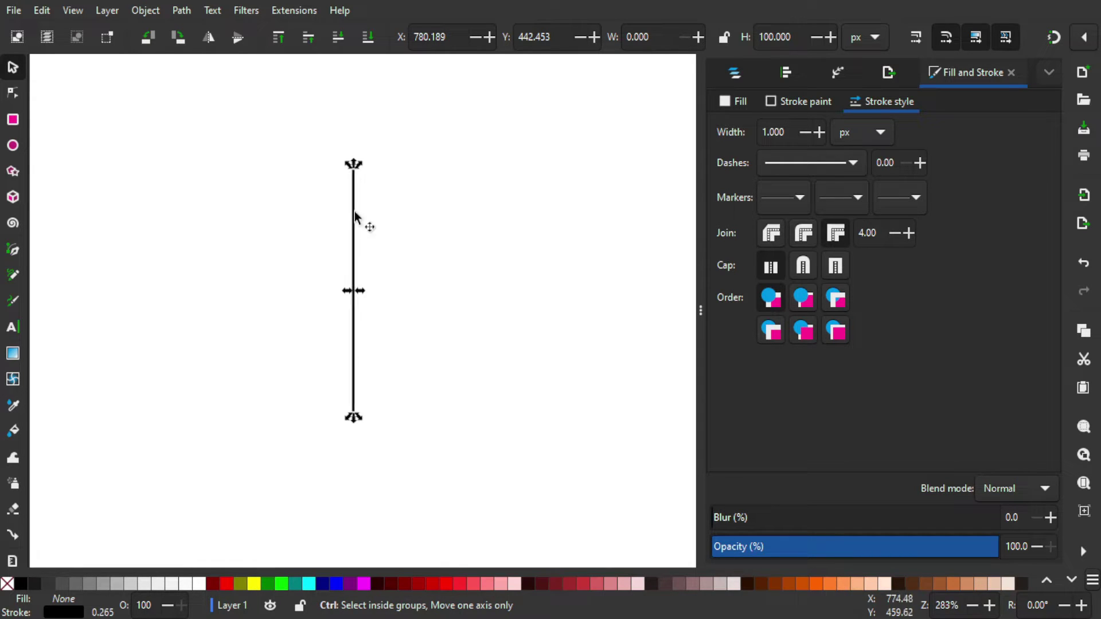
{"action": "left_click_drag", "start_coordinate": [363, 210], "coordinate": [326, 190]}
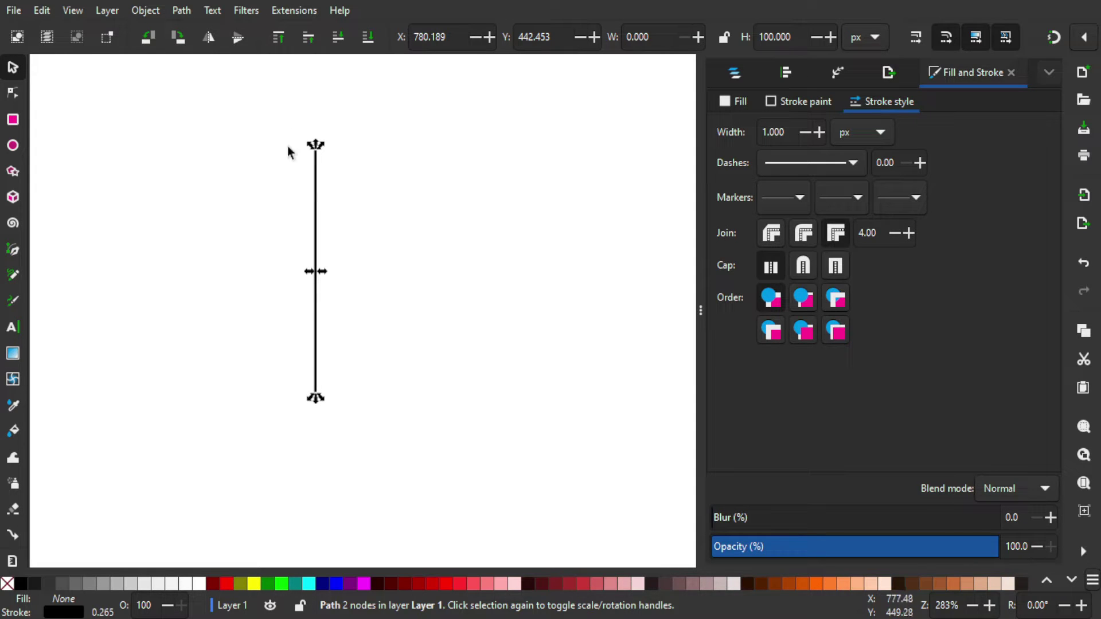
{"action": "left_click", "coordinate": [187, 15]}
{"action": "left_click", "coordinate": [207, 418]}
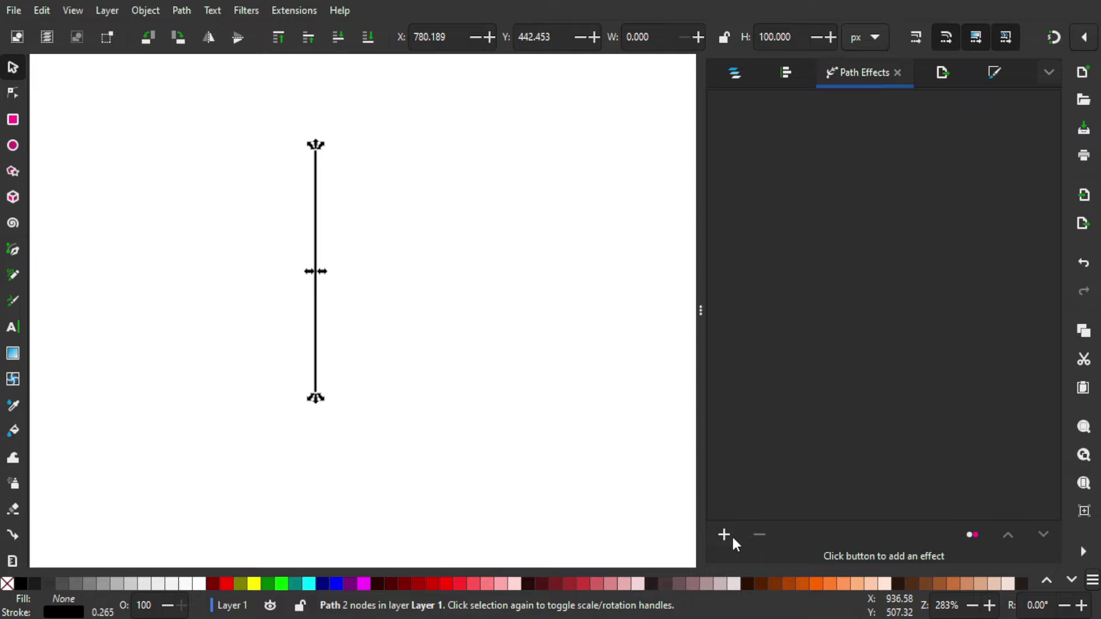
{"action": "left_click", "coordinate": [730, 535]}
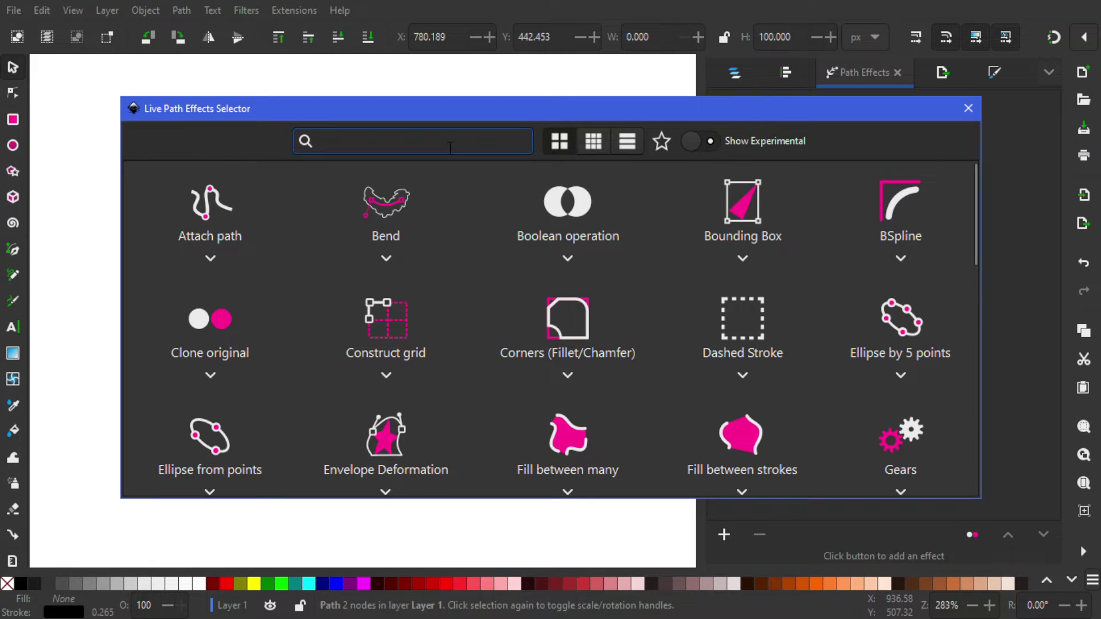
{"action": "type", "text": "powersto"}
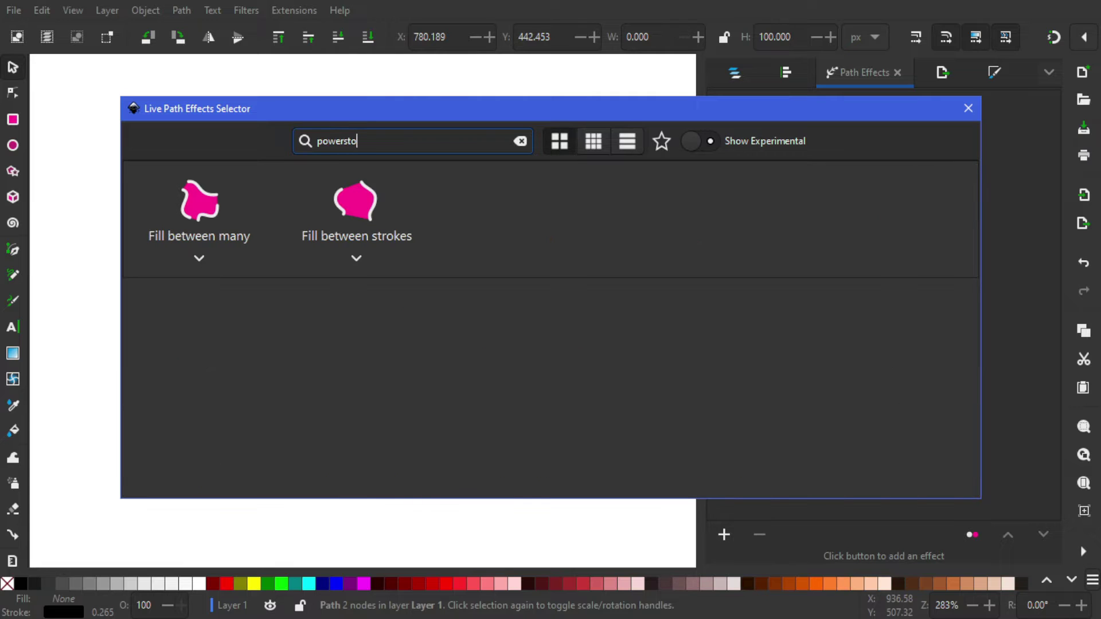
{"action": "type", "text": "rok"}
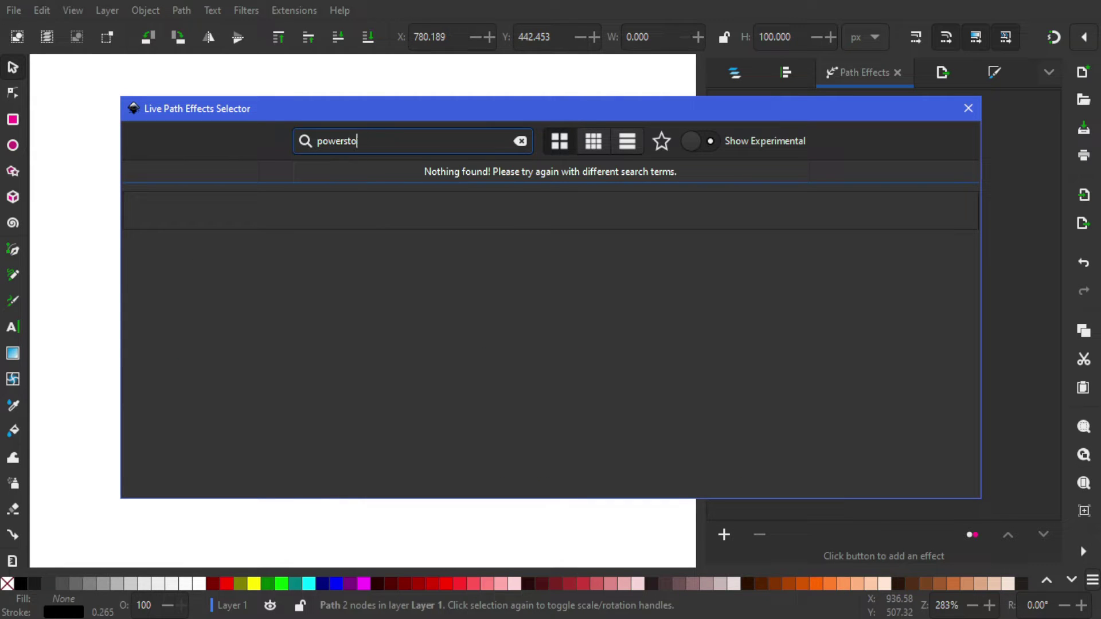
{"action": "key", "text": "BackSpace"}
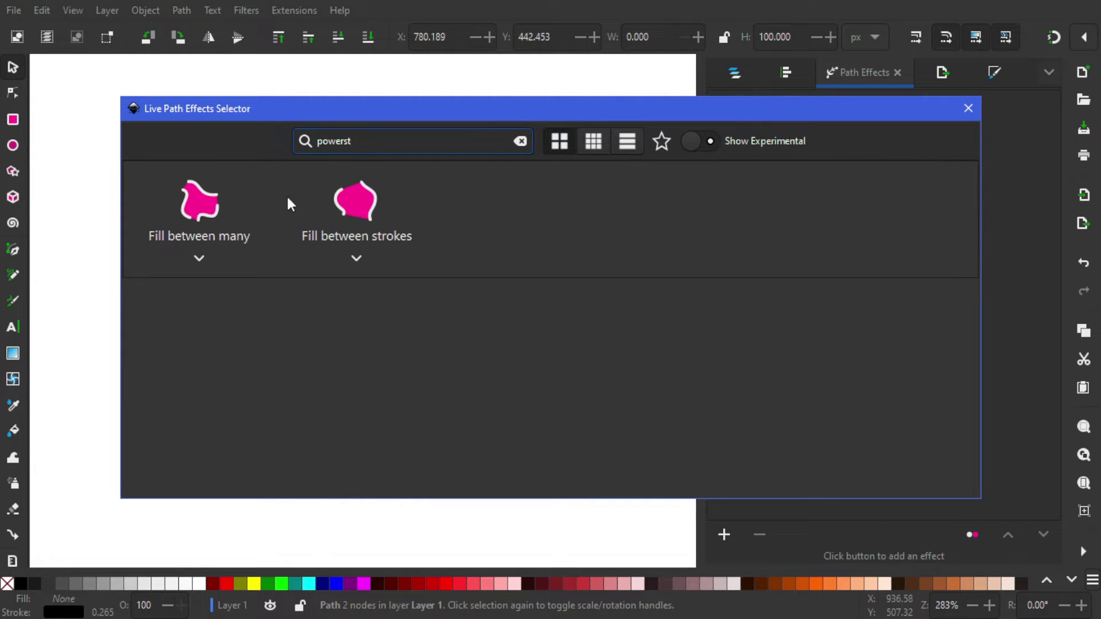
{"action": "key", "text": "BackSpace"}
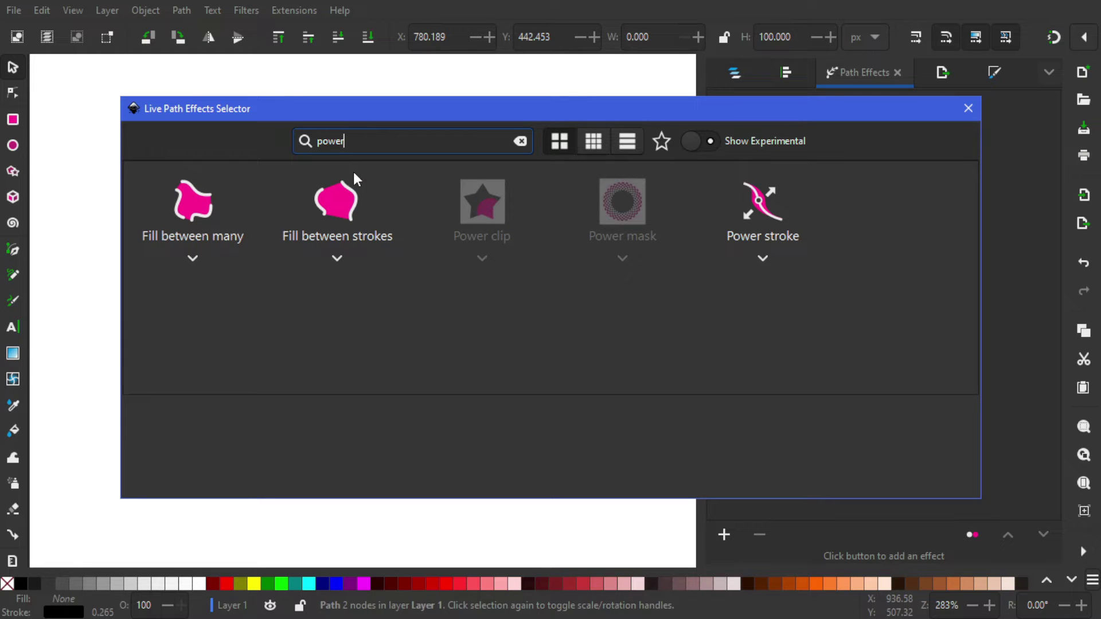
{"action": "left_click", "coordinate": [765, 211]}
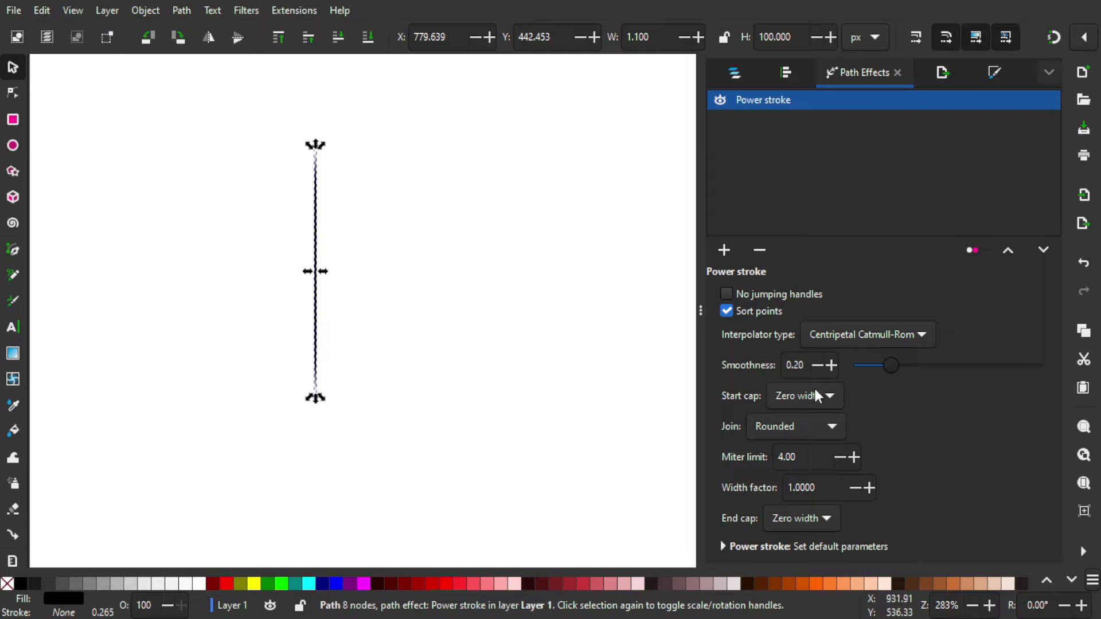
- Give the Power stroke Round start and end caps, a Rounded join and a smoothness of 1.00
{"action": "left_click", "coordinate": [812, 401]}
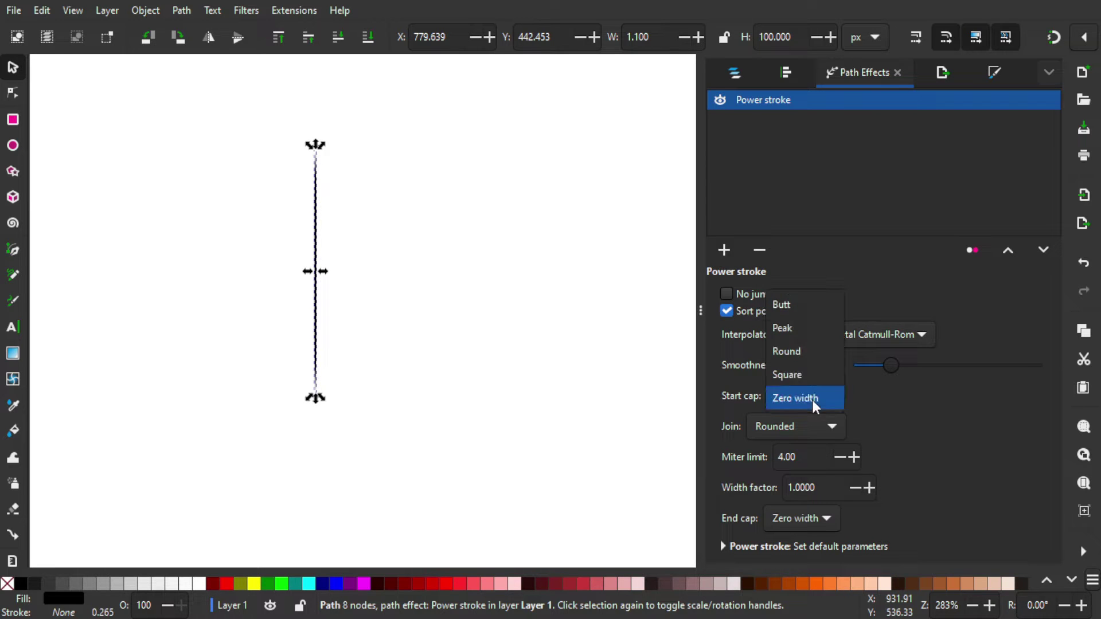
{"action": "left_click", "coordinate": [802, 349]}
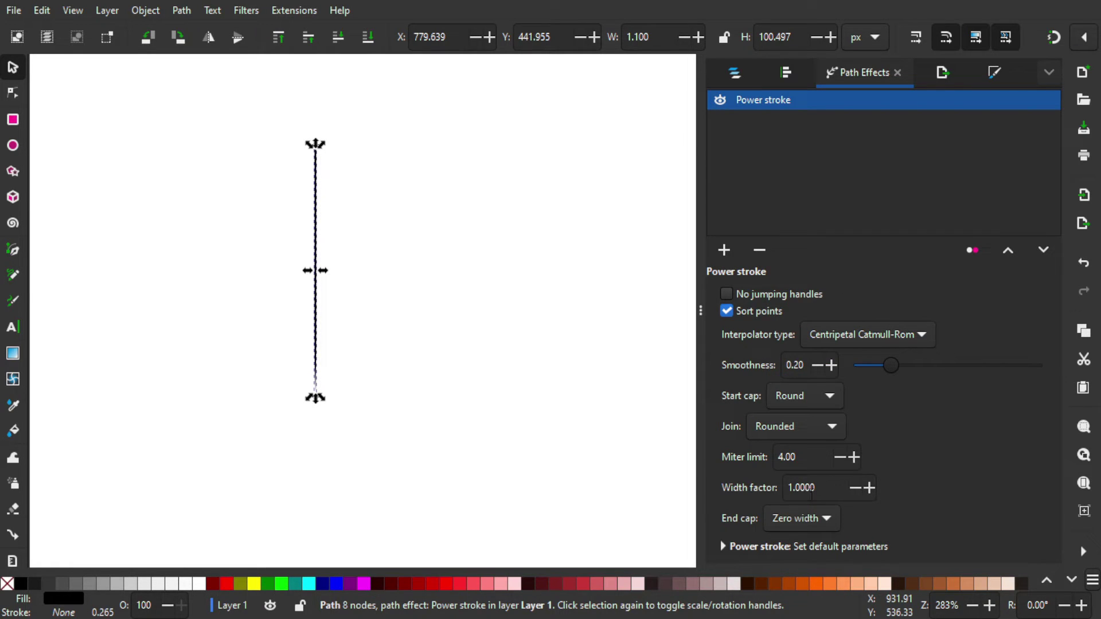
{"action": "left_click", "coordinate": [802, 519]}
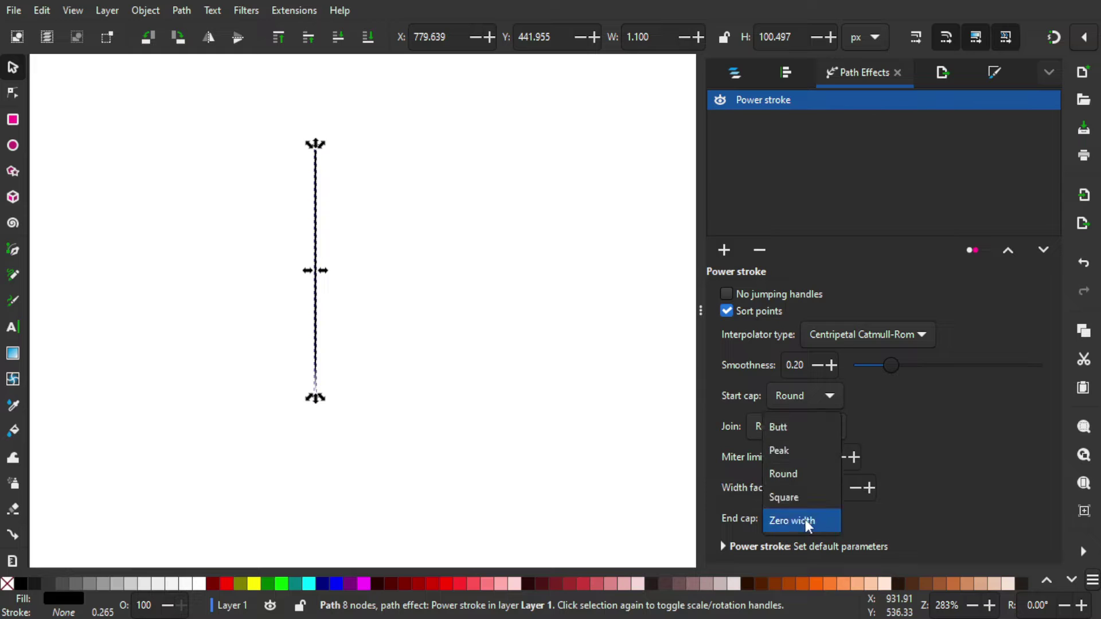
{"action": "left_click", "coordinate": [803, 474]}
{"action": "left_click", "coordinate": [801, 428]}
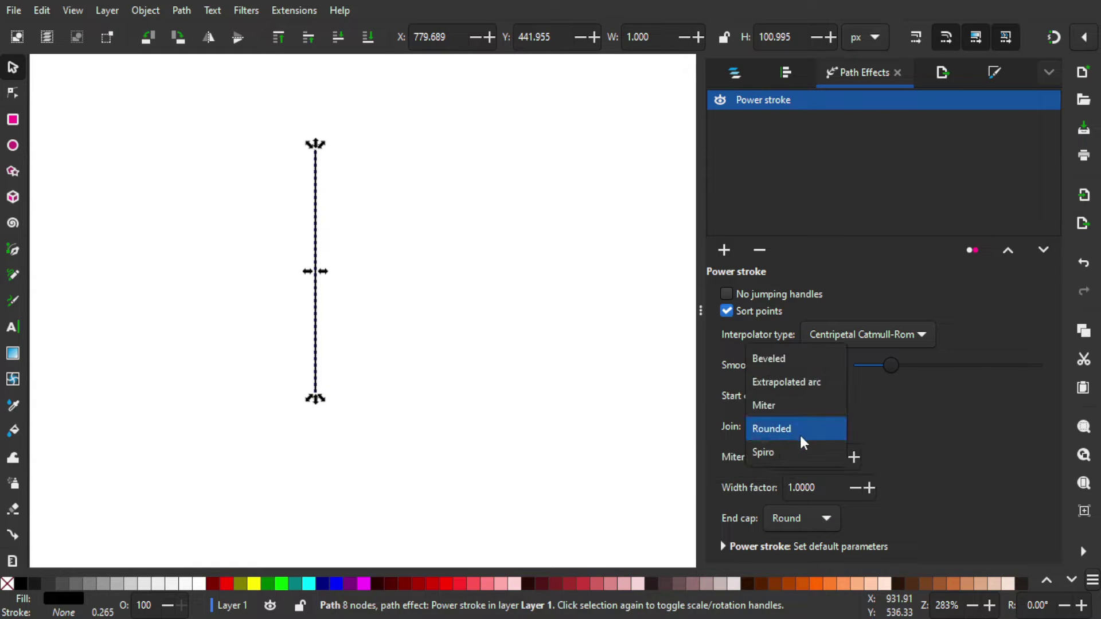
{"action": "left_click", "coordinate": [798, 434]}
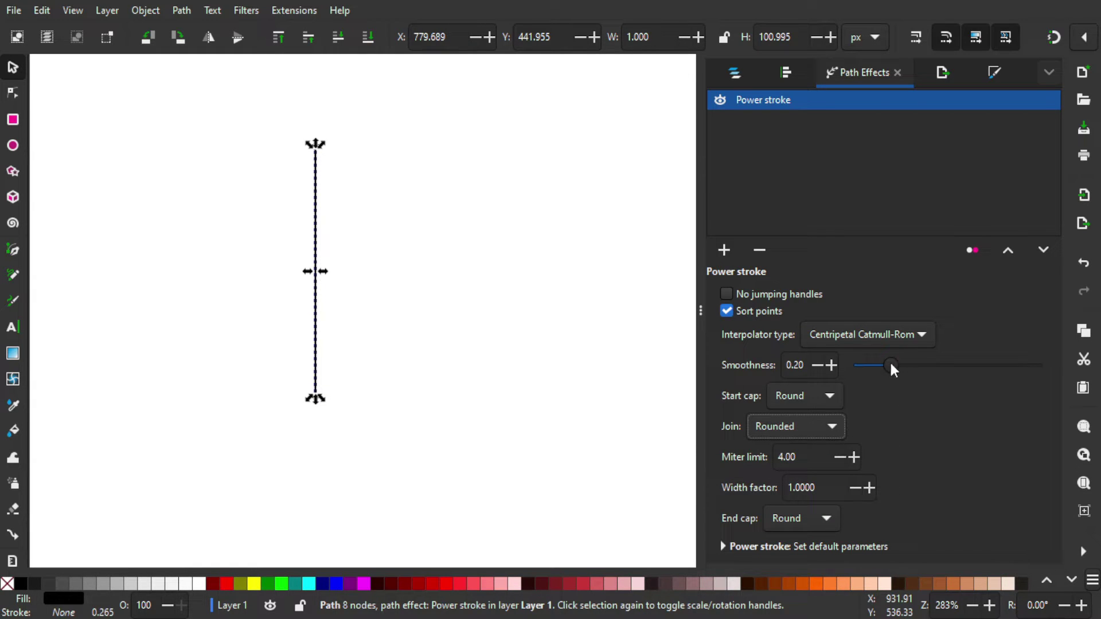
{"action": "left_click_drag", "start_coordinate": [890, 361], "coordinate": [1041, 365]}
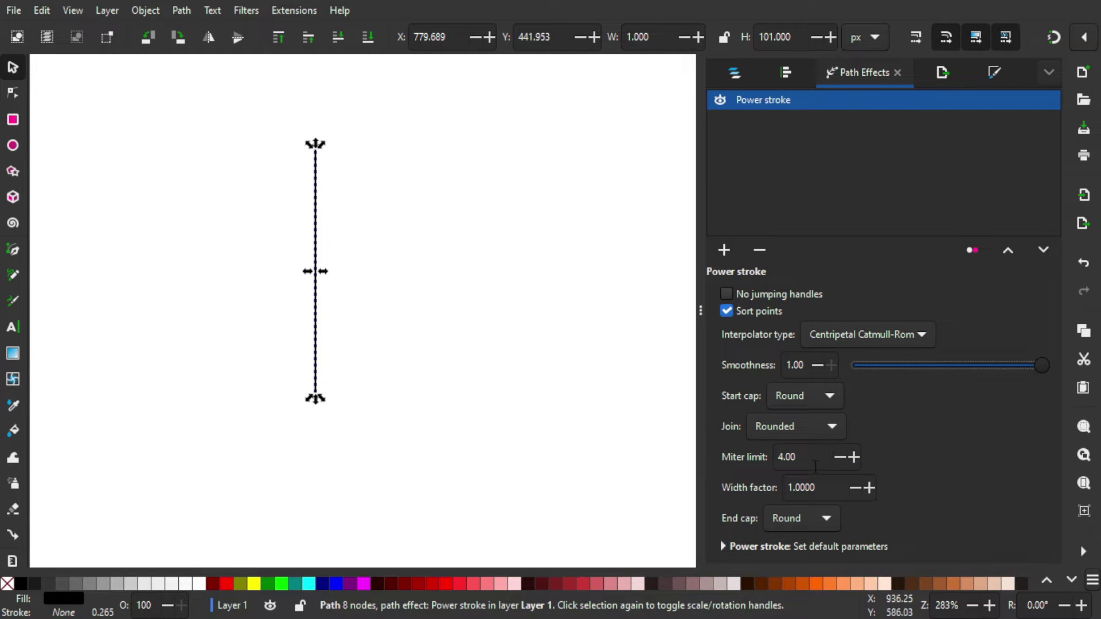
- Shape the stroke with its width control points into a wide rounded upper body tapering to a narrow handle at the lower end
{"action": "left_click", "coordinate": [15, 97]}
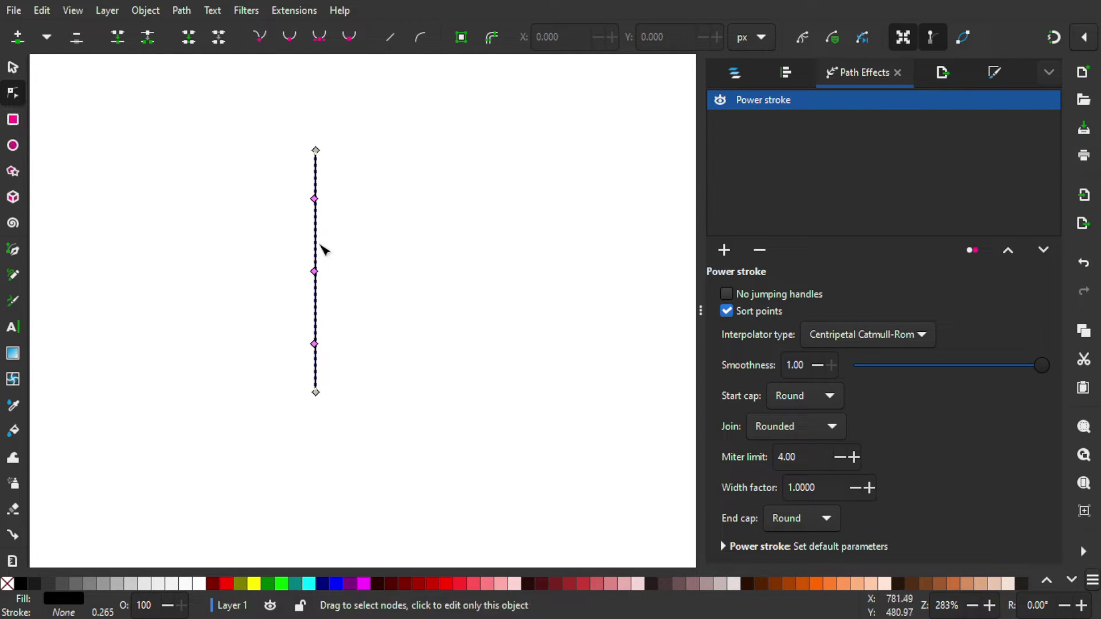
{"action": "scroll", "coordinate": [323, 247], "scroll_direction": "up", "scroll_amount": 1}
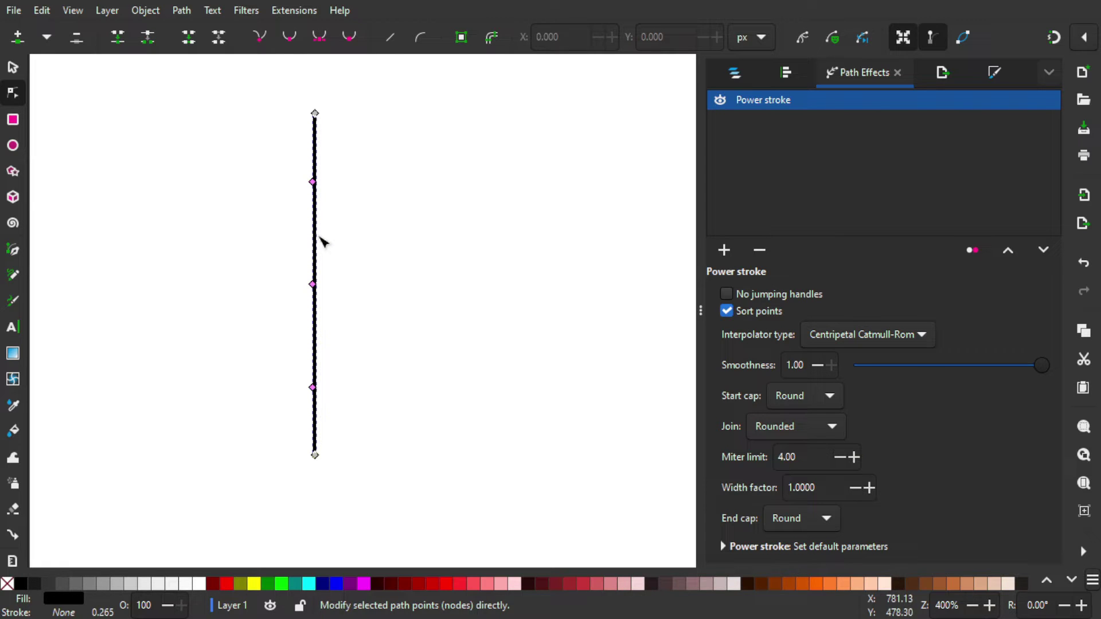
{"action": "left_click", "coordinate": [314, 113]}
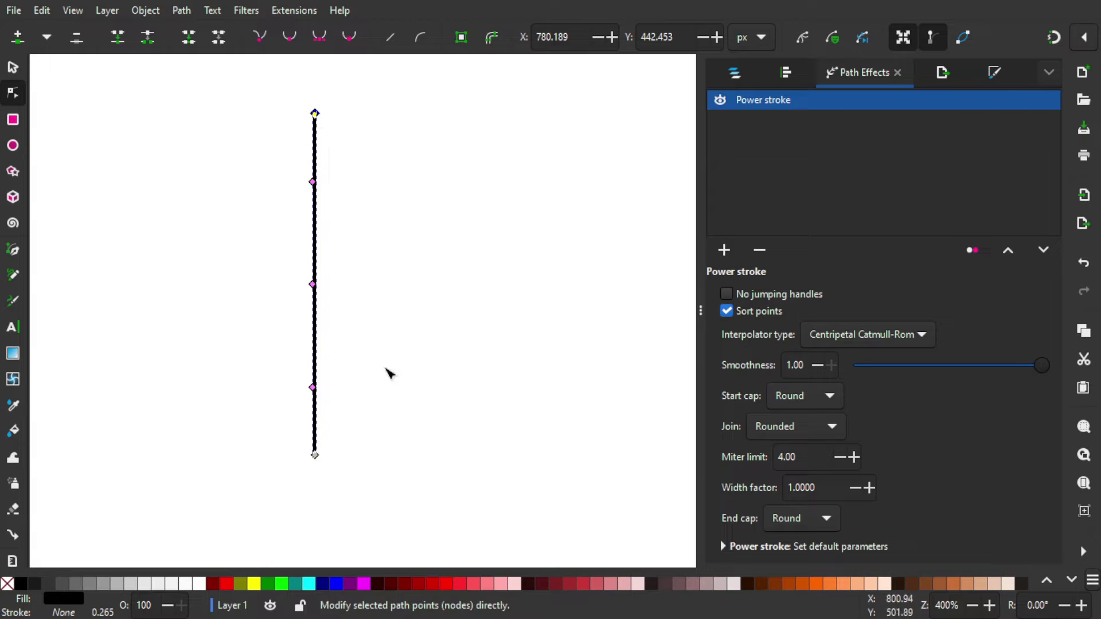
{"action": "mouse_move", "coordinate": [341, 412]}
{"action": "left_mouse_down"}
{"action": "mouse_move", "coordinate": [291, 167]}
{"action": "mouse_move", "coordinate": [307, 184]}
{"action": "mouse_move", "coordinate": [288, 182]}
{"action": "left_mouse_up"}
{"action": "left_click_drag", "start_coordinate": [313, 285], "coordinate": [291, 277]}
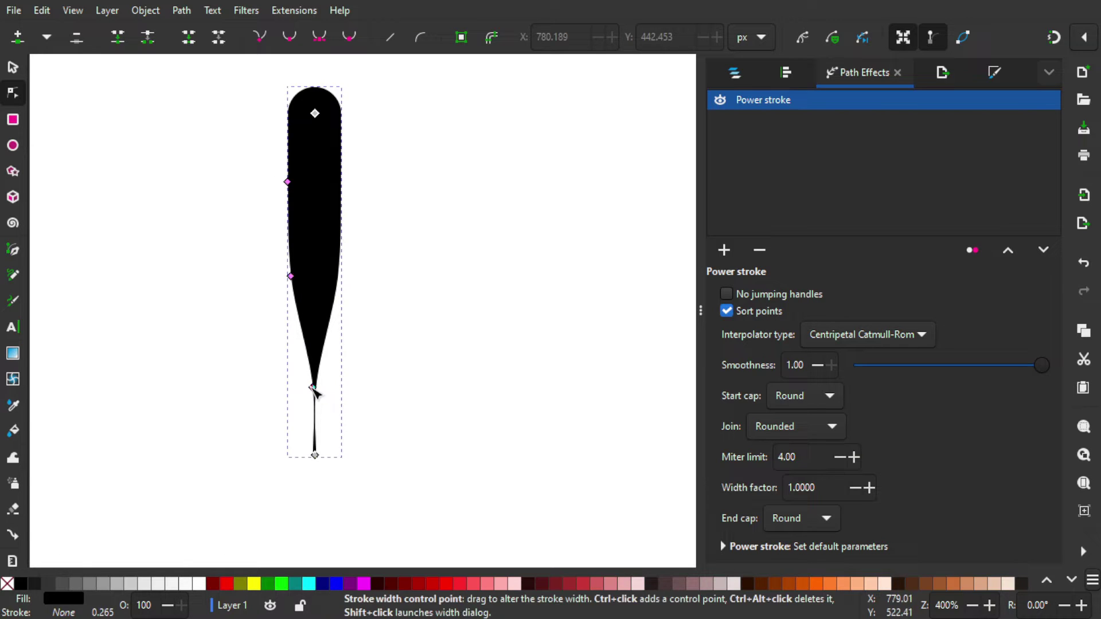
{"action": "mouse_move", "coordinate": [312, 387]}
{"action": "left_mouse_down"}
{"action": "mouse_move", "coordinate": [293, 384]}
{"action": "mouse_move", "coordinate": [302, 380]}
{"action": "left_mouse_up"}
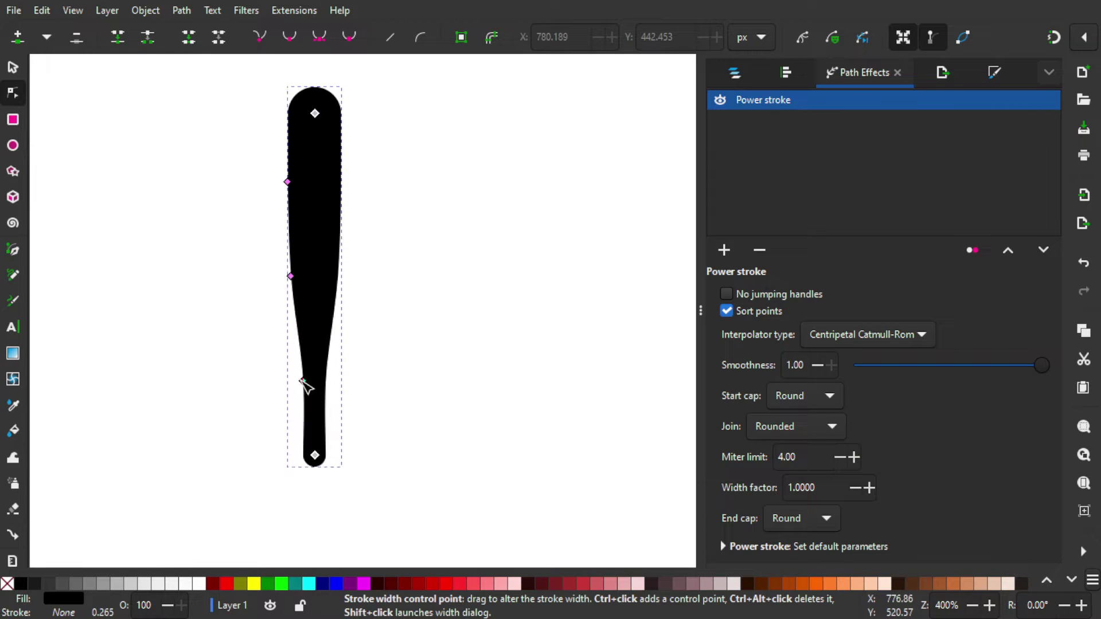
{"action": "left_click_drag", "start_coordinate": [291, 277], "coordinate": [275, 276]}
{"action": "mouse_move", "coordinate": [288, 183]}
{"action": "left_mouse_down"}
{"action": "mouse_move", "coordinate": [263, 174]}
{"action": "mouse_move", "coordinate": [273, 179]}
{"action": "left_mouse_up"}
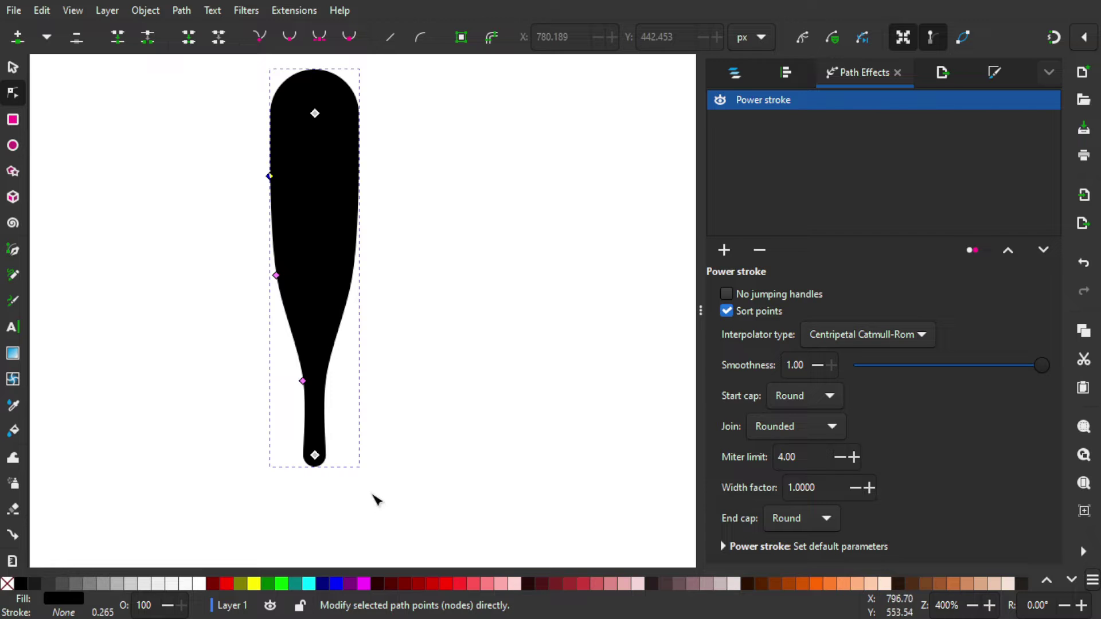
- Shorten the shape by moving the path's lower end node straight up to about Y 484 px
{"action": "left_click_drag", "start_coordinate": [372, 492], "coordinate": [202, 447]}
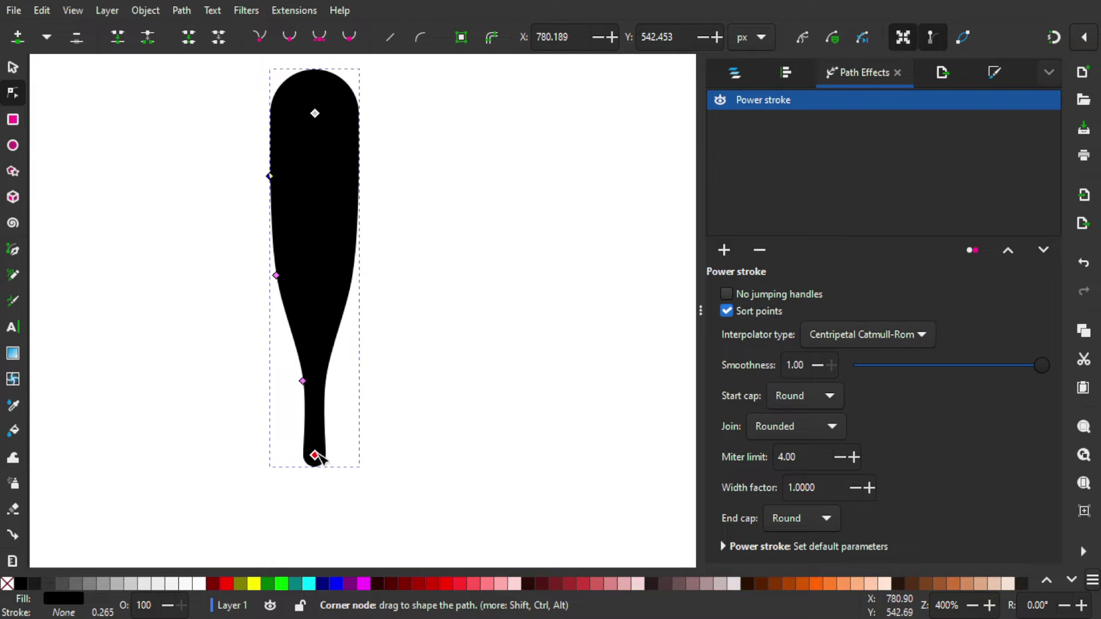
{"action": "mouse_move", "coordinate": [315, 456]}
{"action": "left_mouse_down"}
{"action": "mouse_move", "coordinate": [315, 235]}
{"action": "mouse_move", "coordinate": [315, 255]}
{"action": "left_mouse_up"}
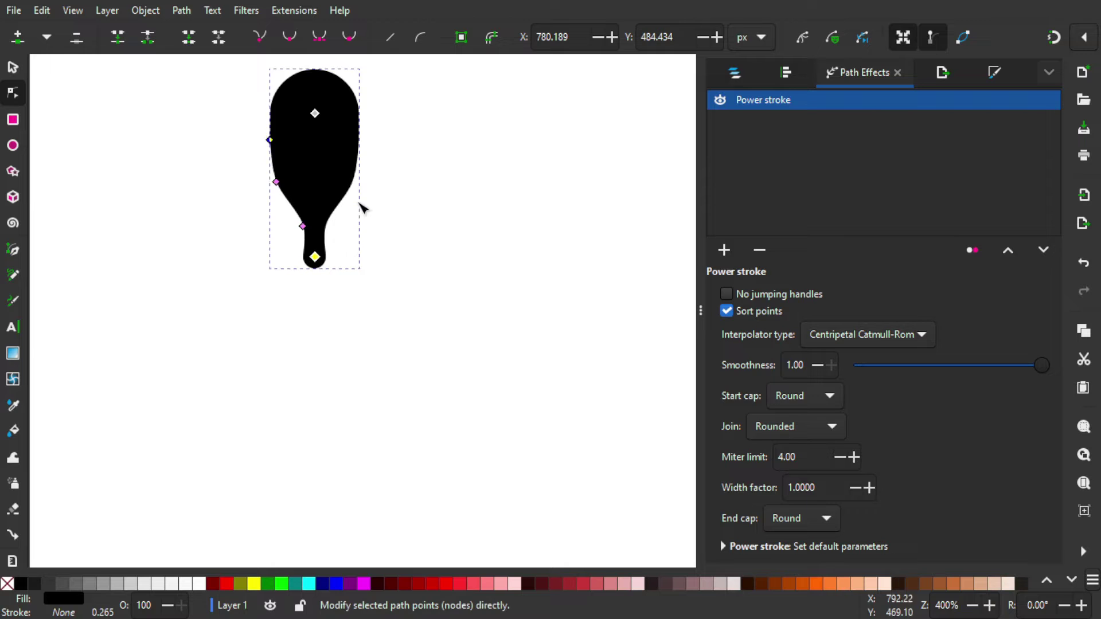
- Bend the stroke's spine into a slight curve and move its lower end node to about X 776.9, Y 481.8 px
{"action": "left_click_drag", "start_coordinate": [361, 208], "coordinate": [397, 259]}
{"action": "scroll", "coordinate": [357, 232], "scroll_direction": "up", "scroll_amount": 1}
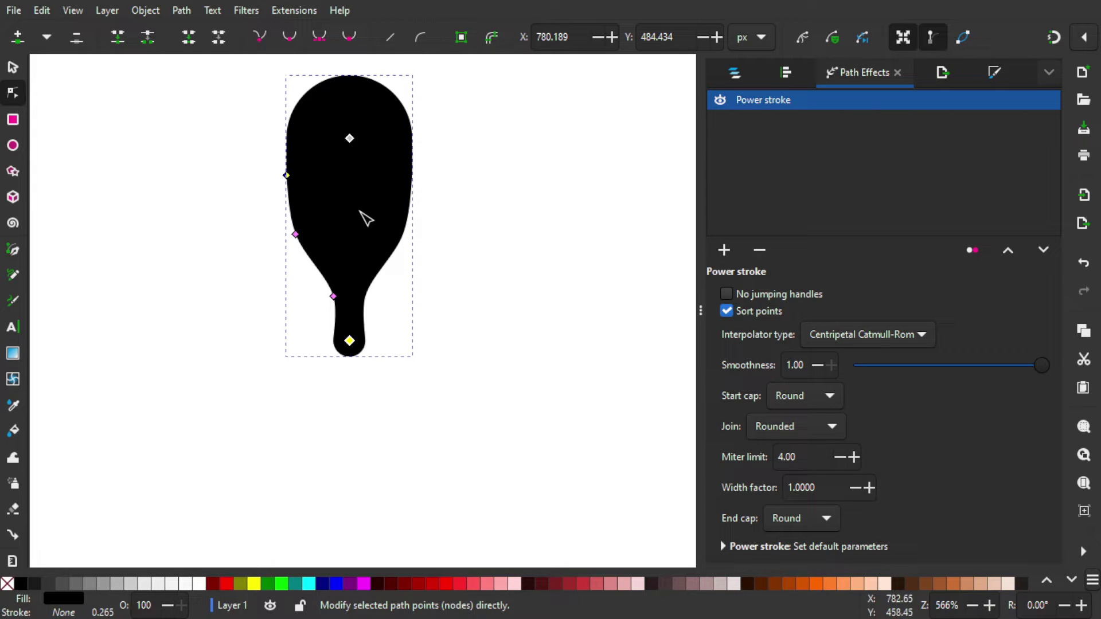
{"action": "mouse_move", "coordinate": [355, 213]}
{"action": "left_mouse_down"}
{"action": "mouse_move", "coordinate": [380, 218]}
{"action": "mouse_move", "coordinate": [359, 222]}
{"action": "mouse_move", "coordinate": [408, 255]}
{"action": "mouse_move", "coordinate": [362, 232]}
{"action": "mouse_move", "coordinate": [373, 237]}
{"action": "left_mouse_up"}
{"action": "left_click_drag", "start_coordinate": [349, 339], "coordinate": [336, 322]}
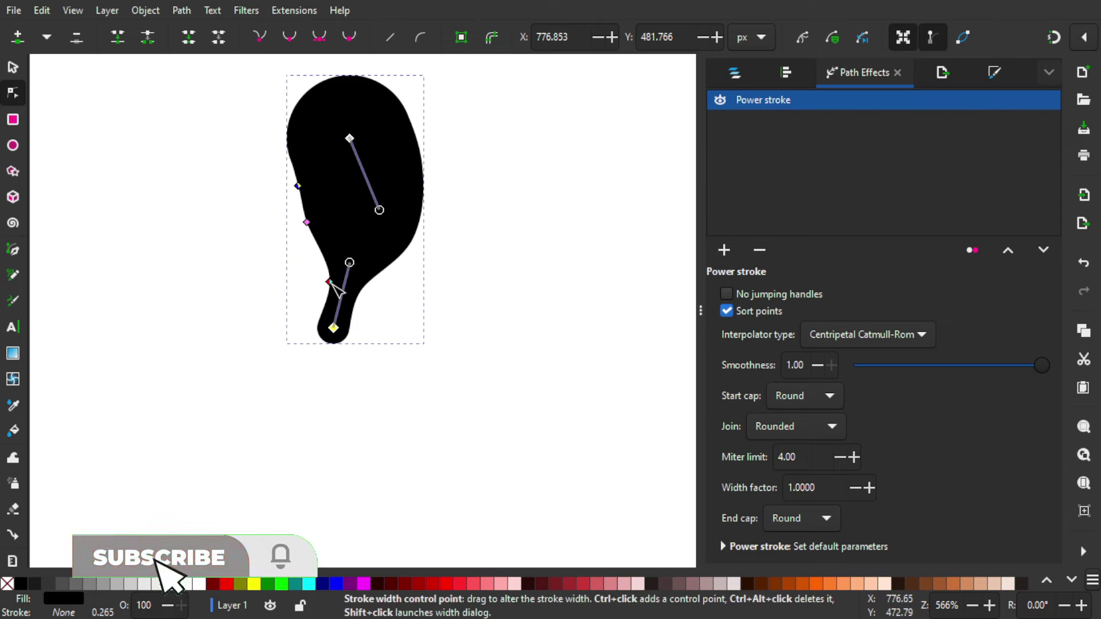
- Widen the handle into a rounded heel and adjust the upper body's width with the stroke width control points
{"action": "left_click_drag", "start_coordinate": [331, 284], "coordinate": [313, 264]}
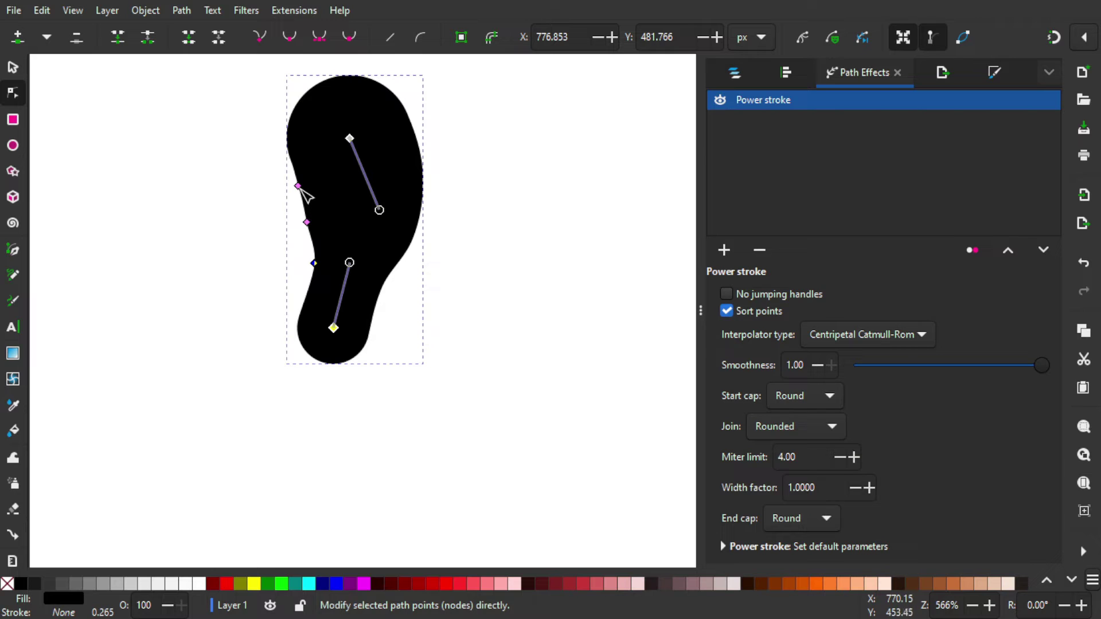
{"action": "left_click_drag", "start_coordinate": [302, 190], "coordinate": [298, 194]}
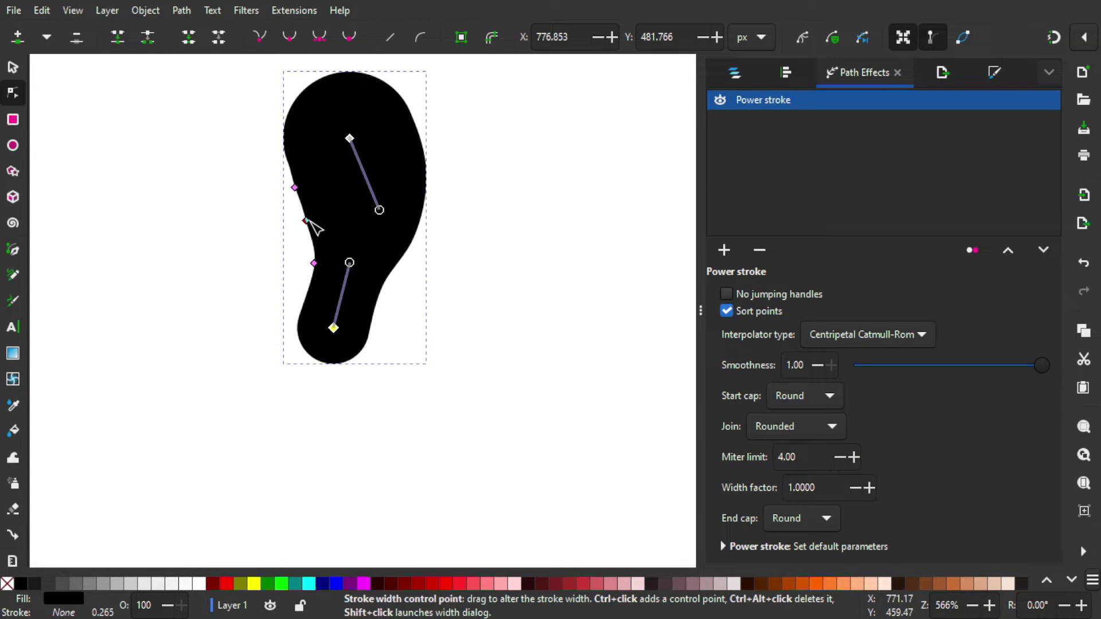
{"action": "left_click_drag", "start_coordinate": [313, 264], "coordinate": [305, 262]}
- Move the lower end node to about X 780.2, Y 474.9 px and refine the widths and curvature into a shoe-sole outline
{"action": "left_click_drag", "start_coordinate": [333, 328], "coordinate": [349, 295]}
{"action": "left_click_drag", "start_coordinate": [379, 210], "coordinate": [322, 240]}
{"action": "left_click_drag", "start_coordinate": [313, 212], "coordinate": [312, 211]}
{"action": "left_click_drag", "start_coordinate": [297, 192], "coordinate": [299, 182]}
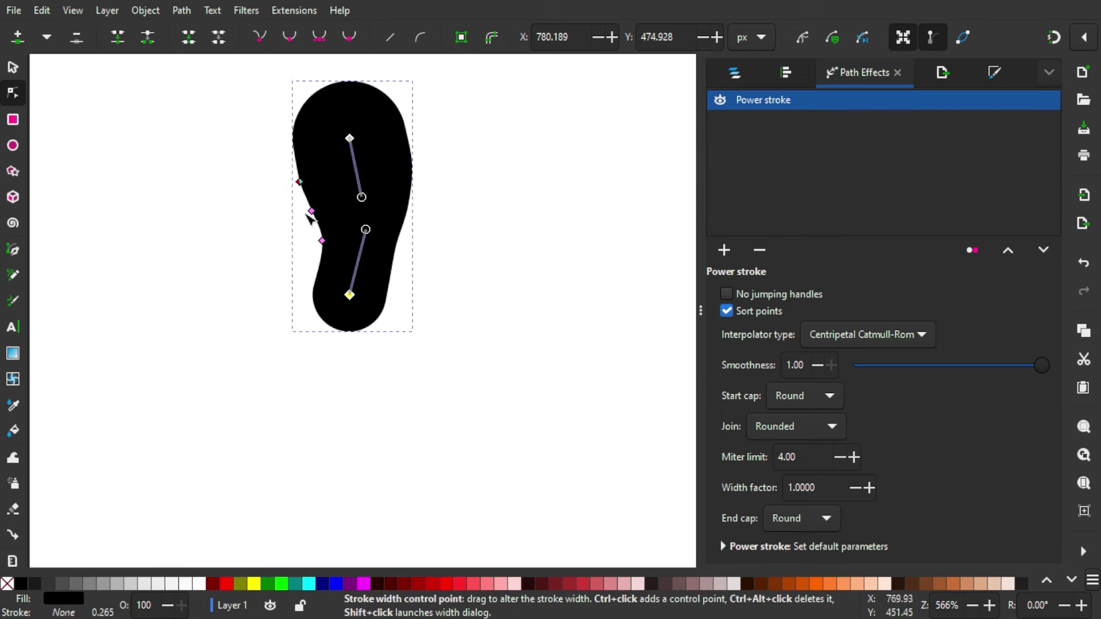
{"action": "left_click_drag", "start_coordinate": [365, 229], "coordinate": [358, 237]}
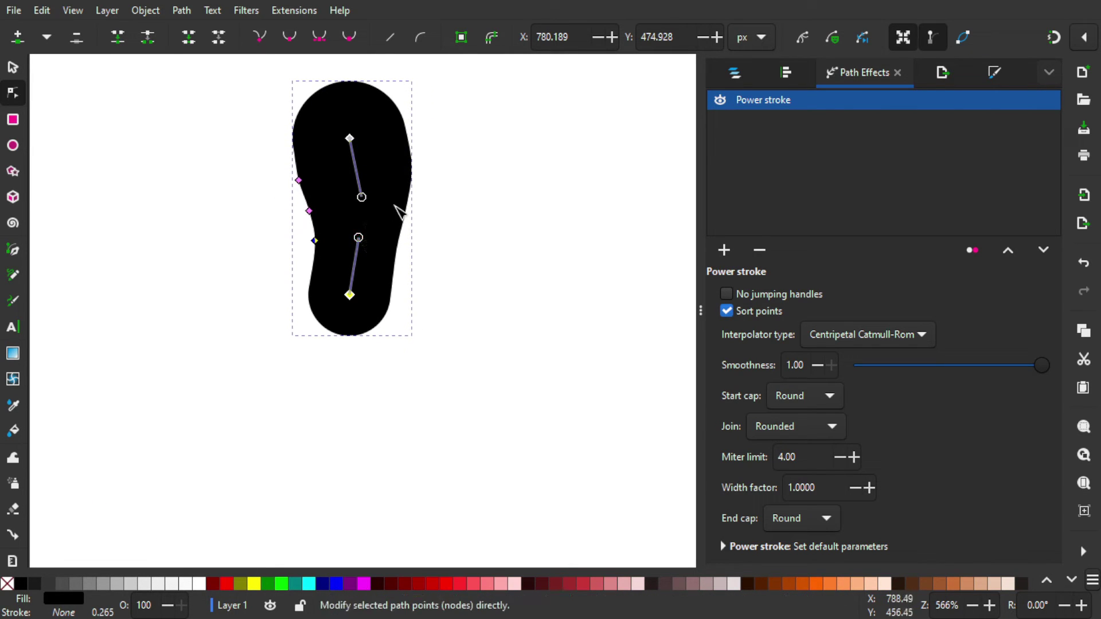
- Convert the power-stroked sole shape to a regular editable path
{"action": "left_click_drag", "start_coordinate": [395, 206], "coordinate": [423, 225]}
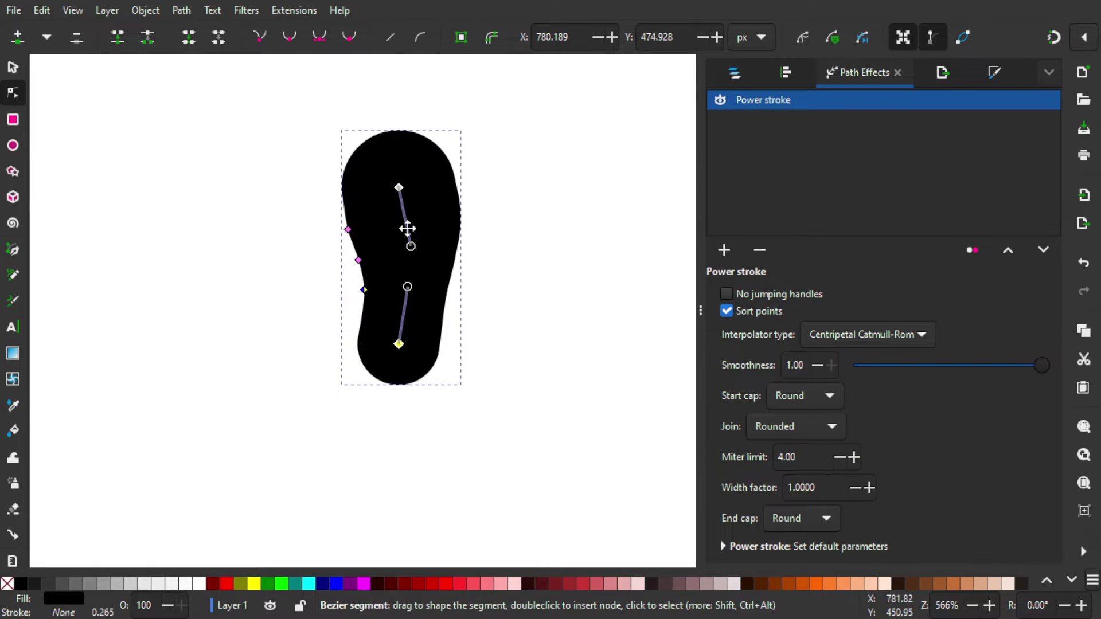
{"action": "left_click", "coordinate": [188, 10]}
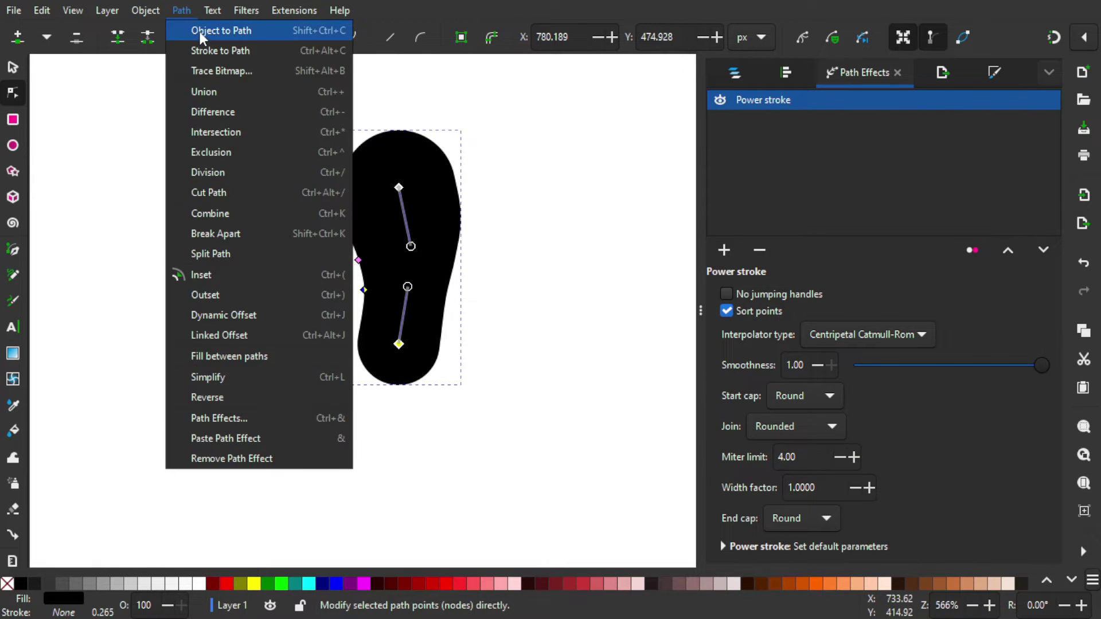
{"action": "left_click", "coordinate": [199, 33]}
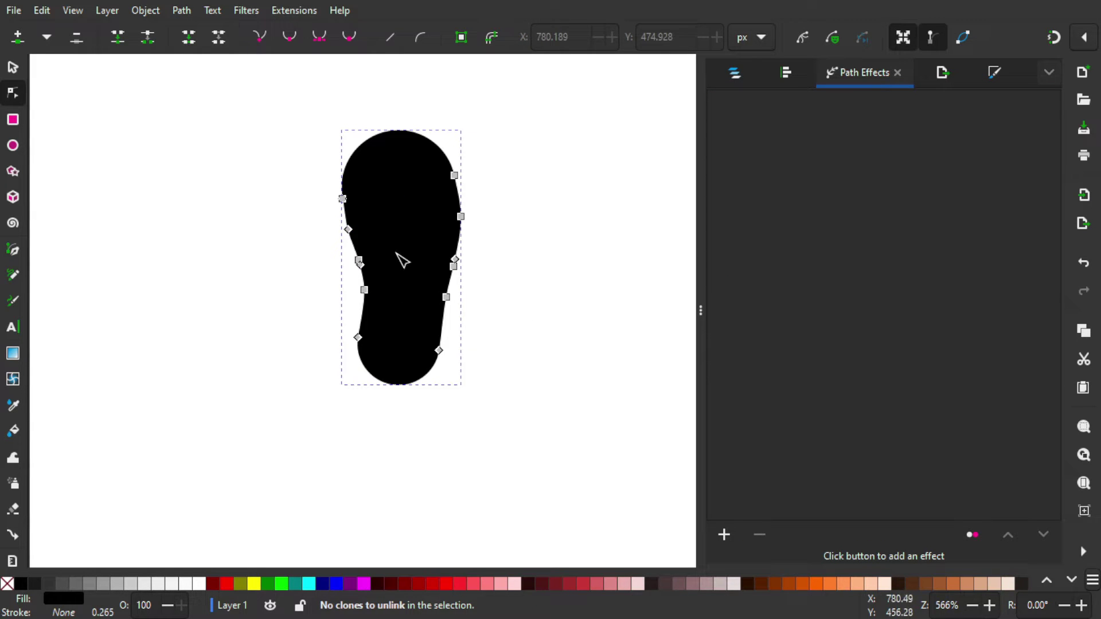
- Delete the seven nodes along both sides of the sole's waist to simplify its contour
{"action": "scroll", "coordinate": [472, 281], "scroll_direction": "up", "scroll_amount": 1, "text": "ctrl"}
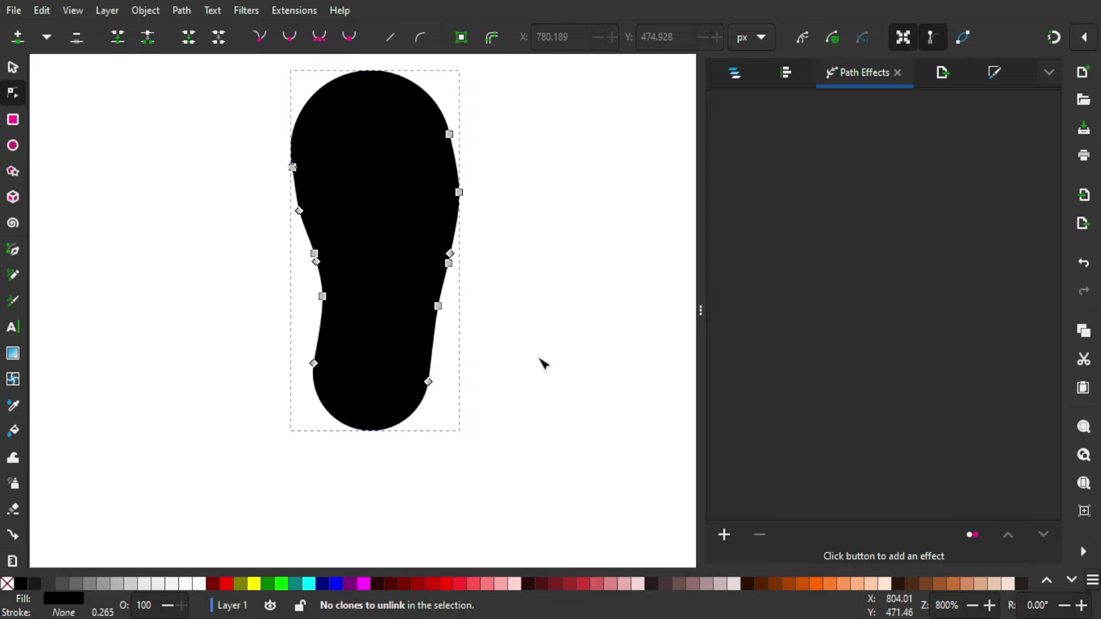
{"action": "left_click_drag", "start_coordinate": [543, 364], "coordinate": [288, 215]}
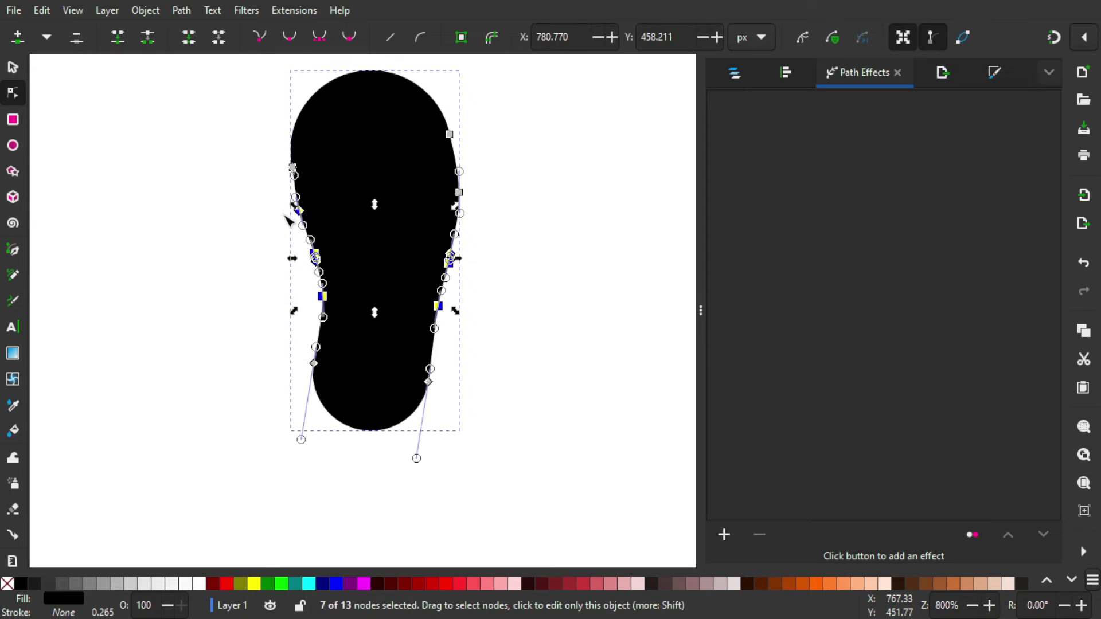
{"action": "key", "text": "Delete"}
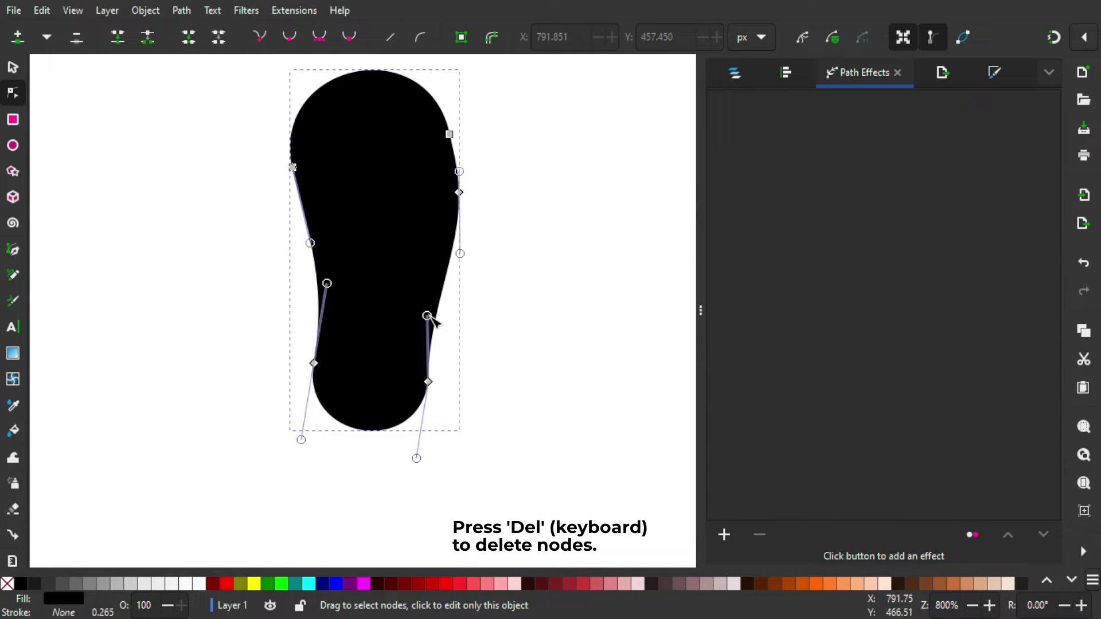
{"action": "left_click", "coordinate": [350, 38]}
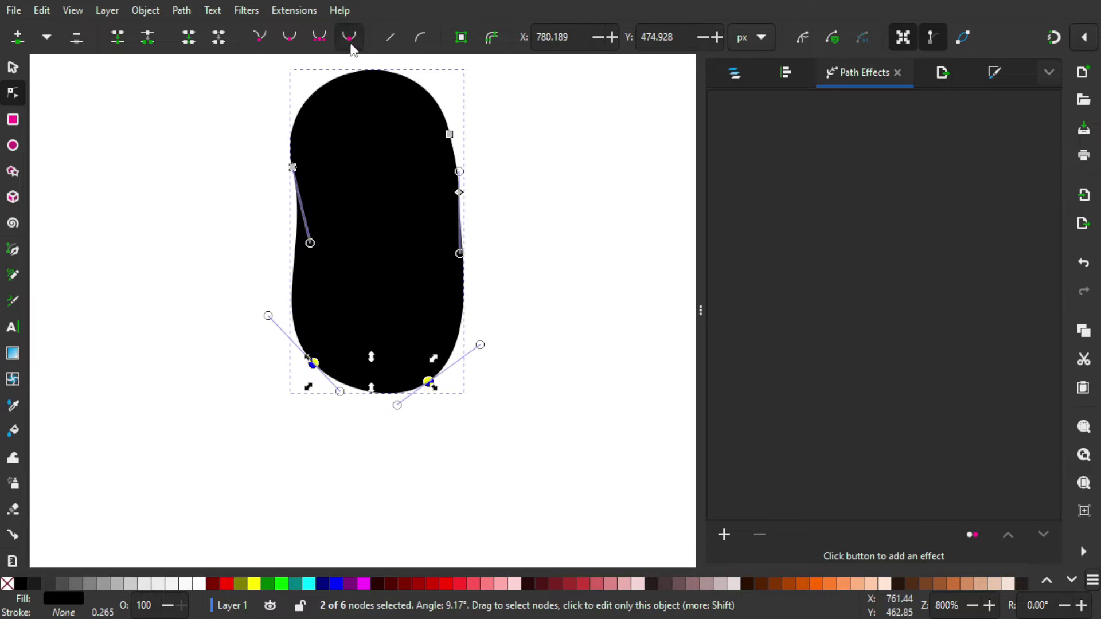
{"action": "key", "text": "ctrl+z"}
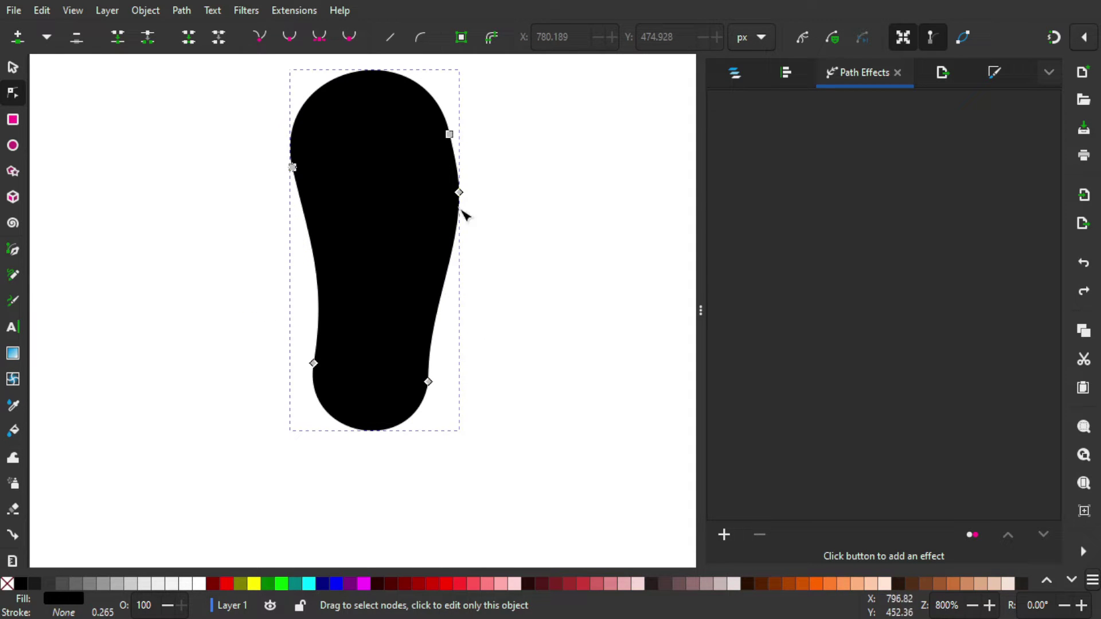
- Remove the extra node on the sole's left edge and smooth the upper contour by adjusting the remaining nodes and handles
{"action": "left_click", "coordinate": [292, 168]}
{"action": "double_click", "coordinate": [291, 139]}
{"action": "left_click_drag", "start_coordinate": [291, 138], "coordinate": [311, 198]}
{"action": "key", "text": "Delete"}
{"action": "left_click_drag", "start_coordinate": [315, 111], "coordinate": [277, 118]}
{"action": "left_click_drag", "start_coordinate": [377, 76], "coordinate": [410, 71]}
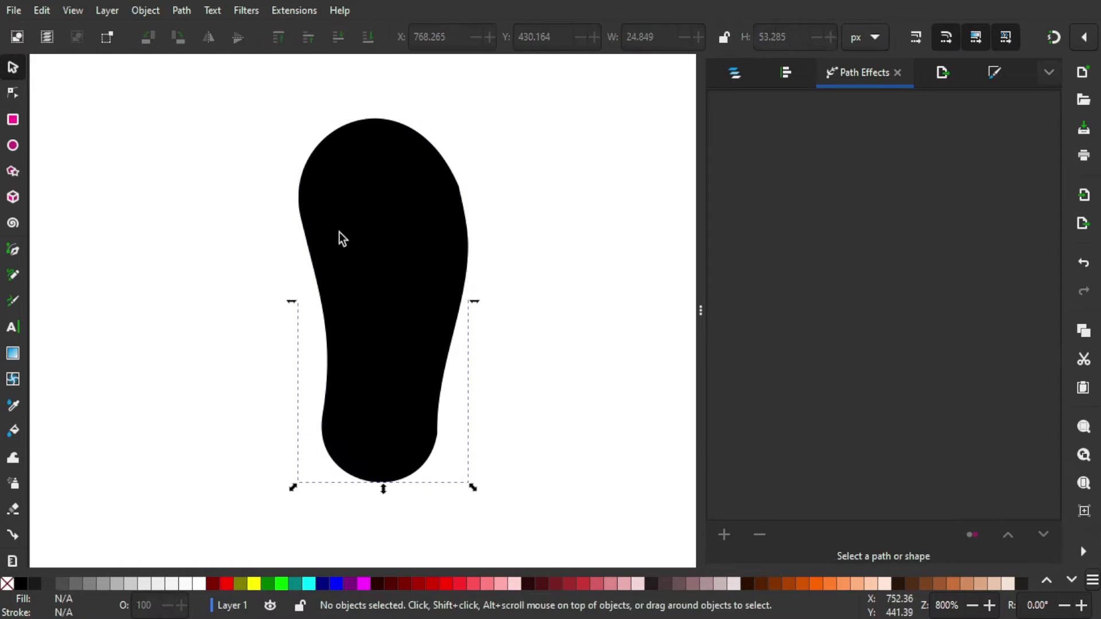
{"action": "scroll", "coordinate": [446, 197], "scroll_direction": "up", "scroll_amount": 2}
{"action": "left_click_drag", "start_coordinate": [427, 177], "coordinate": [430, 173]}
{"action": "scroll", "coordinate": [475, 216], "scroll_direction": "down", "scroll_amount": 2}
{"action": "left_click", "coordinate": [457, 242]}
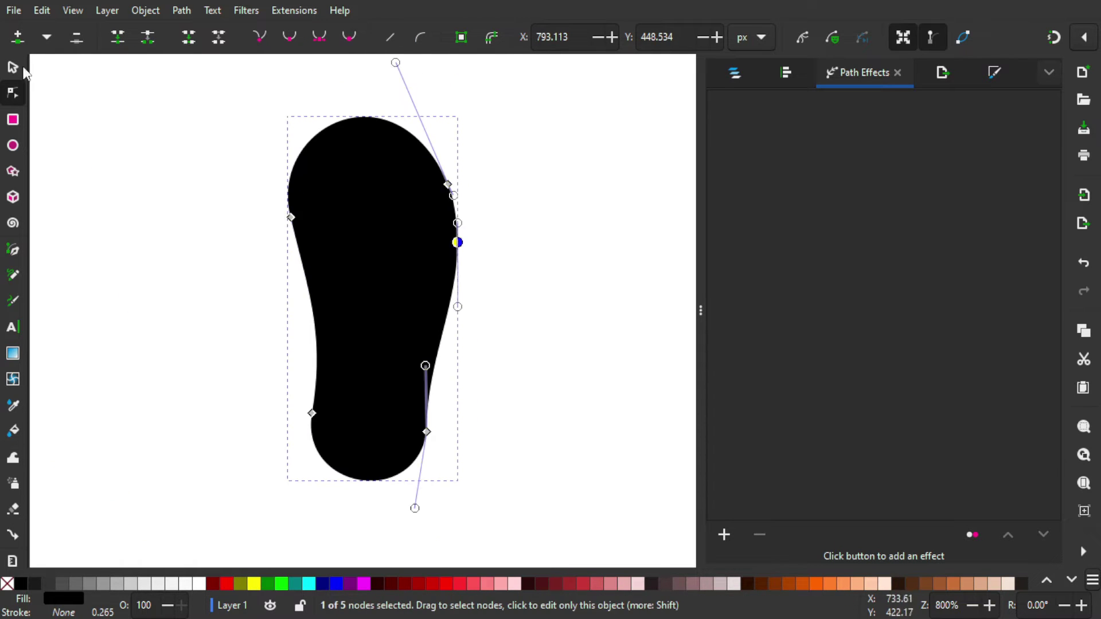
- Try rotating the whole sole shape slightly clockwise, and undo the rotation
{"action": "left_click", "coordinate": [13, 67]}
{"action": "left_click", "coordinate": [189, 167]}
{"action": "left_click", "coordinate": [390, 232]}
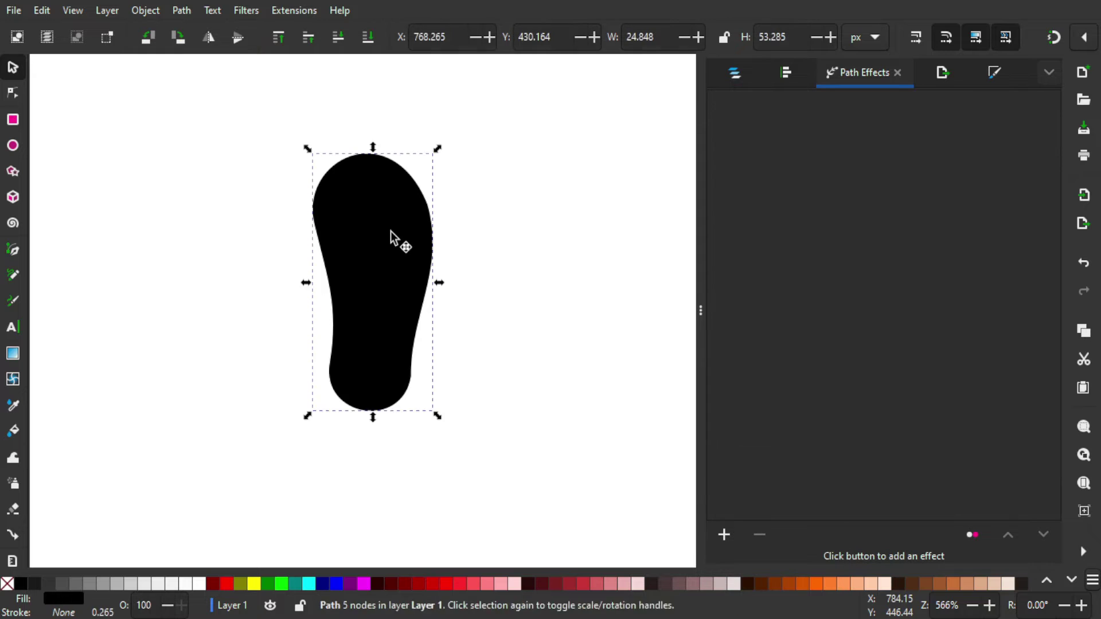
{"action": "left_click_drag", "start_coordinate": [405, 218], "coordinate": [471, 198]}
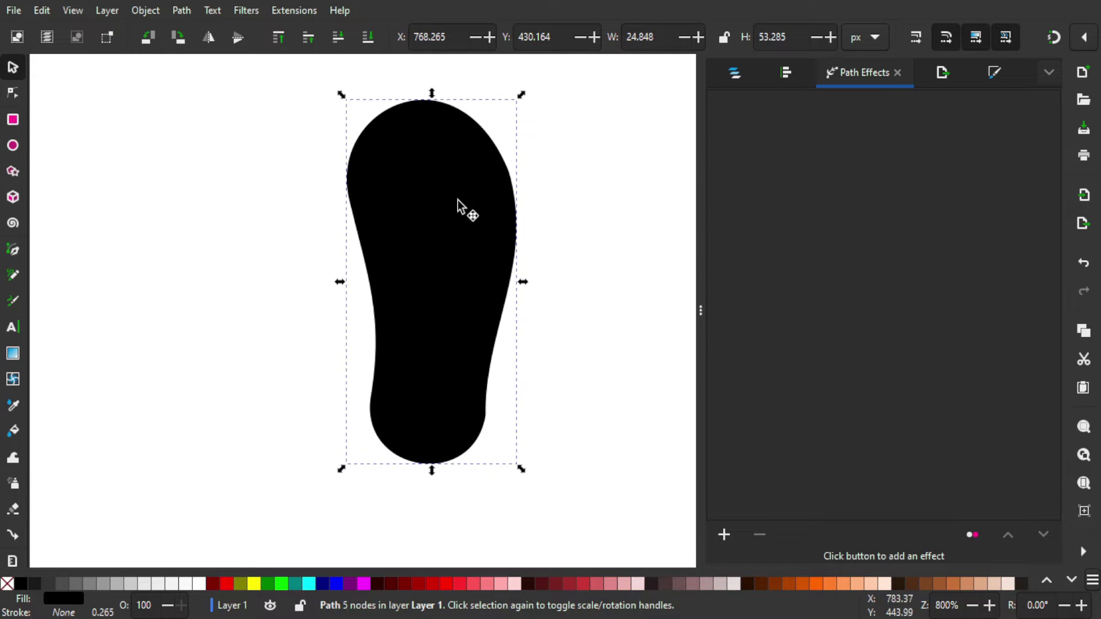
{"action": "left_click", "coordinate": [486, 189]}
{"action": "left_click_drag", "start_coordinate": [521, 95], "coordinate": [528, 97]}
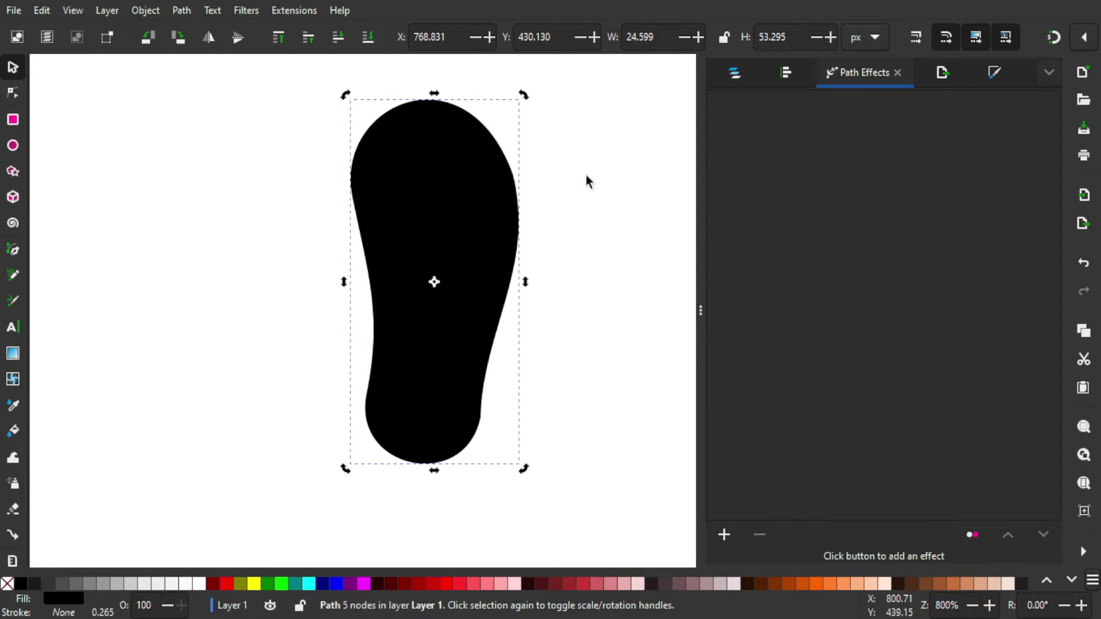
{"action": "key", "text": "ctrl+z"}
{"action": "left_click_drag", "start_coordinate": [593, 190], "coordinate": [542, 171]}
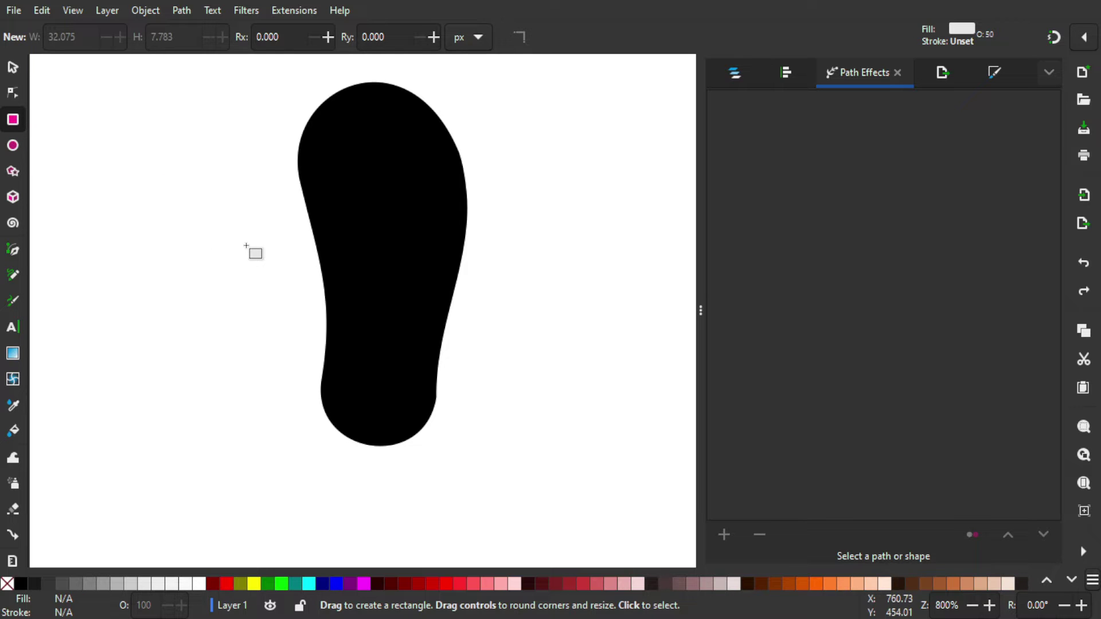
- Draw a horizontal rectangle about 18.5 by 3.4 px to the left of the sole and fill it blue
{"action": "left_click_drag", "start_coordinate": [120, 188], "coordinate": [248, 211]}
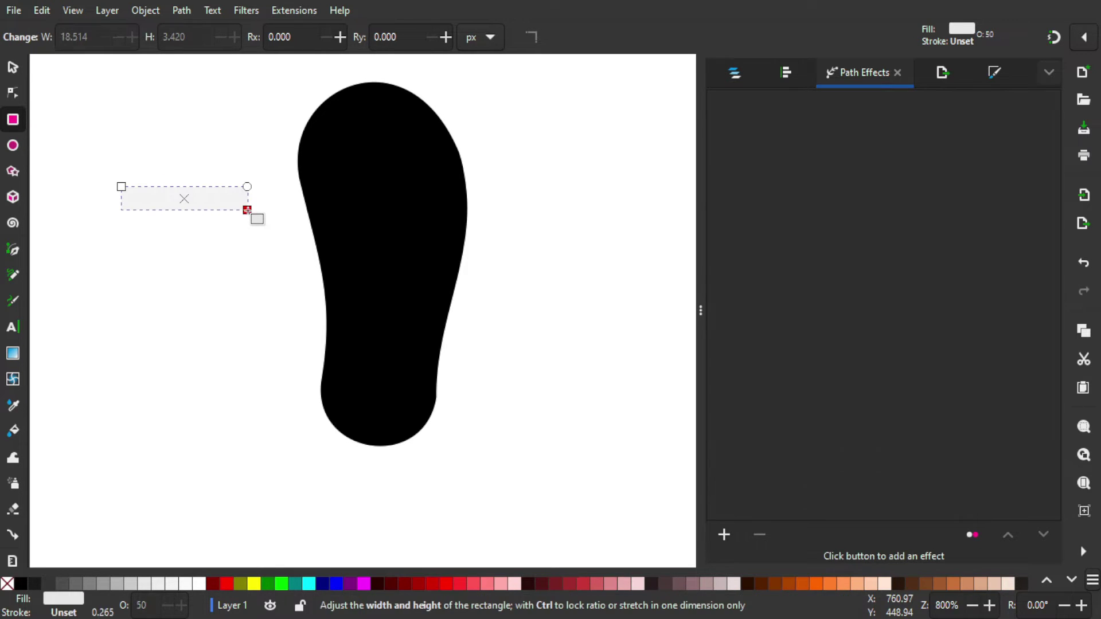
{"action": "left_click", "coordinate": [335, 584]}
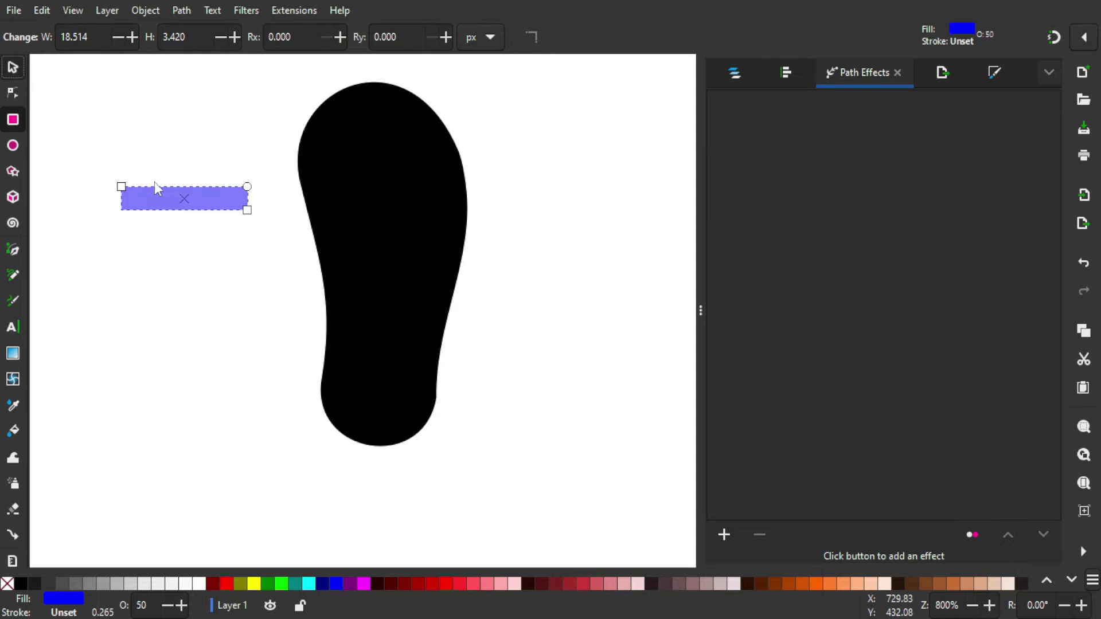
{"action": "key", "text": "s"}
- Place the blue rectangle across the sole above the heel and widen it to about 28.2 px, spanning both edges
{"action": "left_click_drag", "start_coordinate": [218, 204], "coordinate": [526, 319]}
{"action": "key", "text": "ctrl+z"}
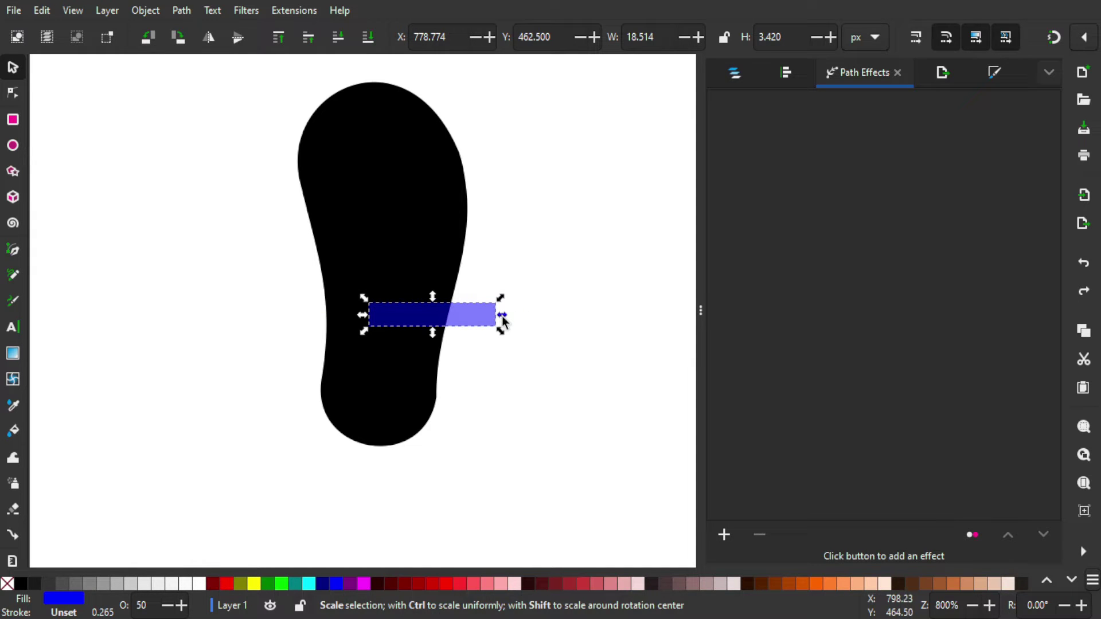
{"action": "left_click_drag", "start_coordinate": [504, 317], "coordinate": [416, 320]}
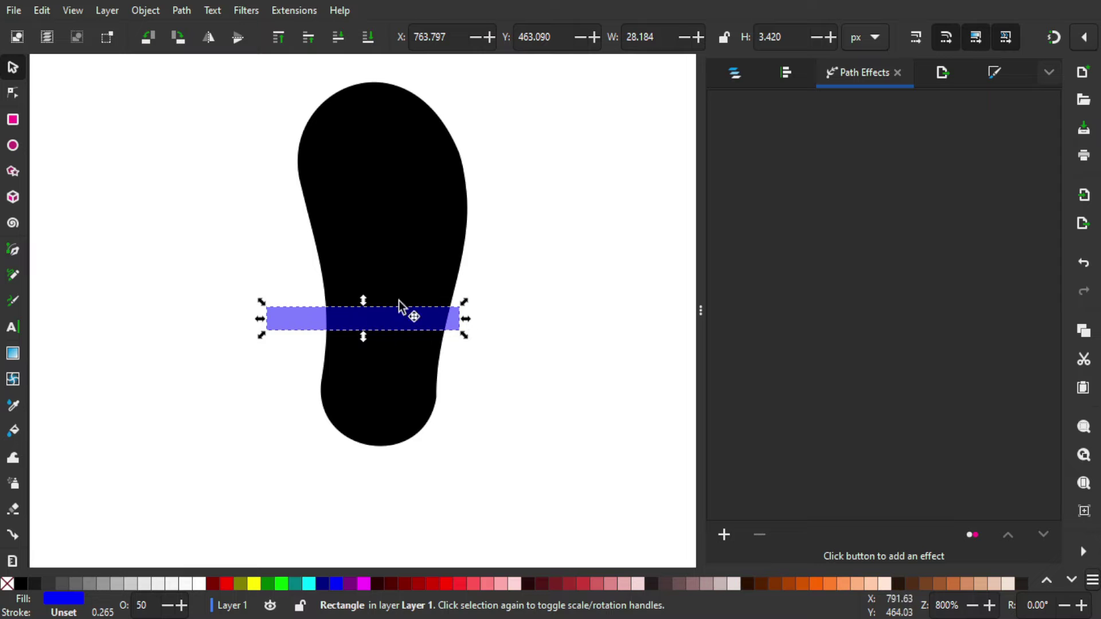
{"action": "left_click", "coordinate": [355, 148]}
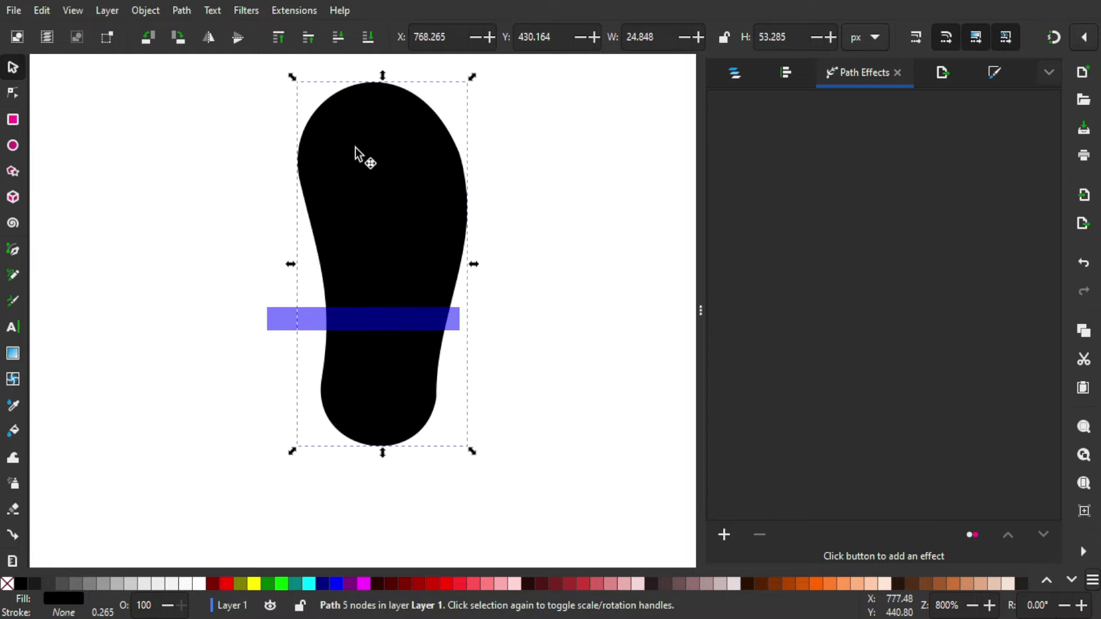
{"action": "left_click", "coordinate": [359, 321]}
{"action": "left_click_drag", "start_coordinate": [374, 321], "coordinate": [390, 324]}
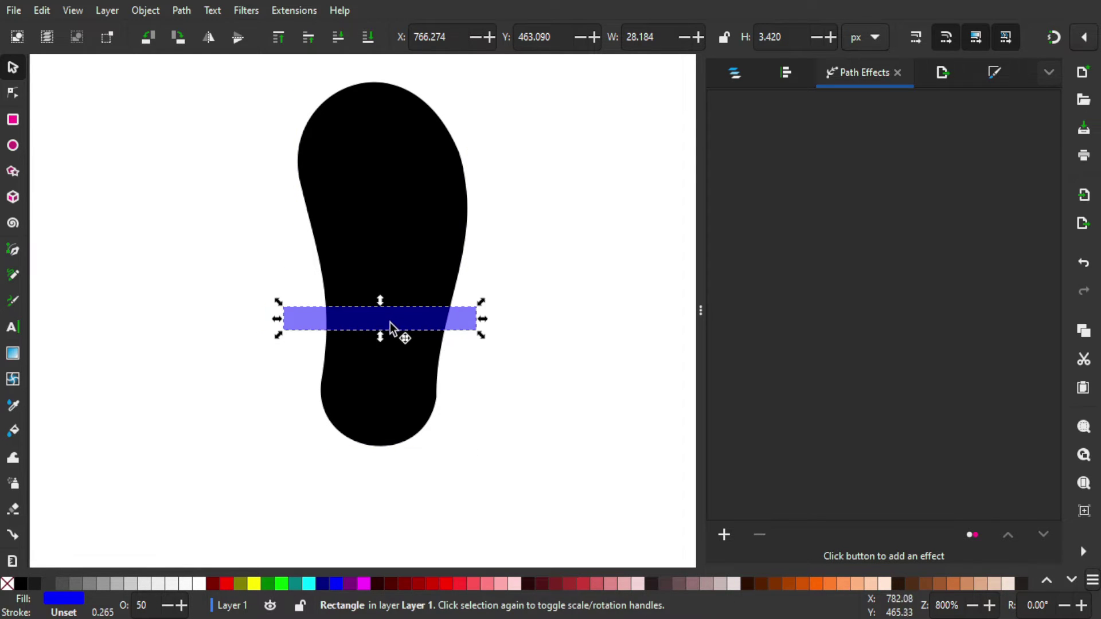
- Rotate the blue rectangle slightly clockwise so it slopes down toward the sole's right edge
{"action": "left_click", "coordinate": [464, 325]}
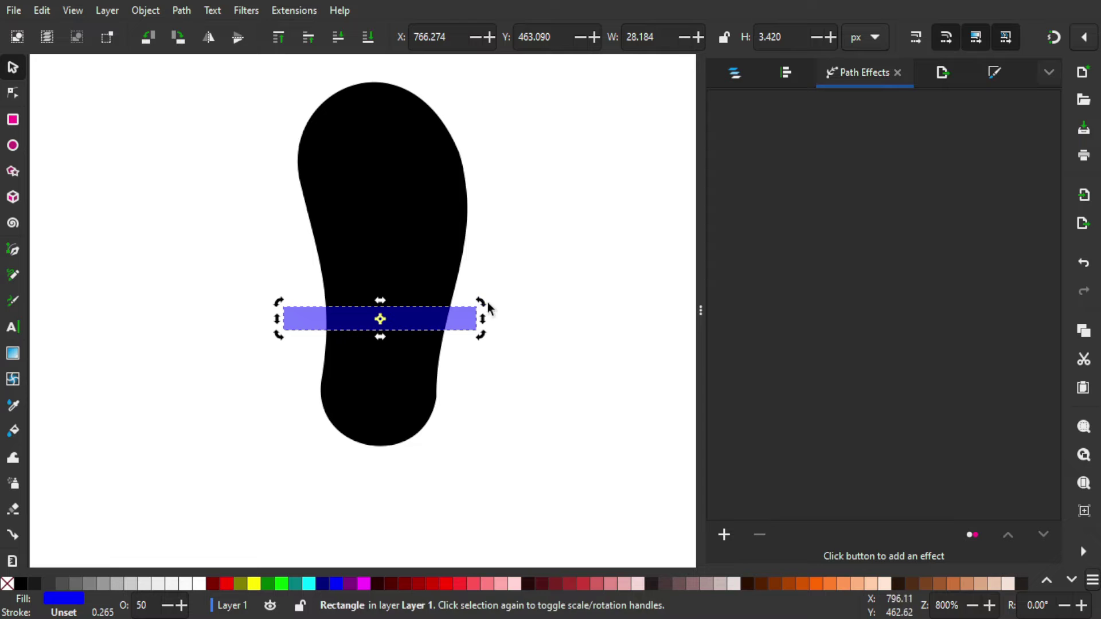
{"action": "left_click", "coordinate": [466, 326]}
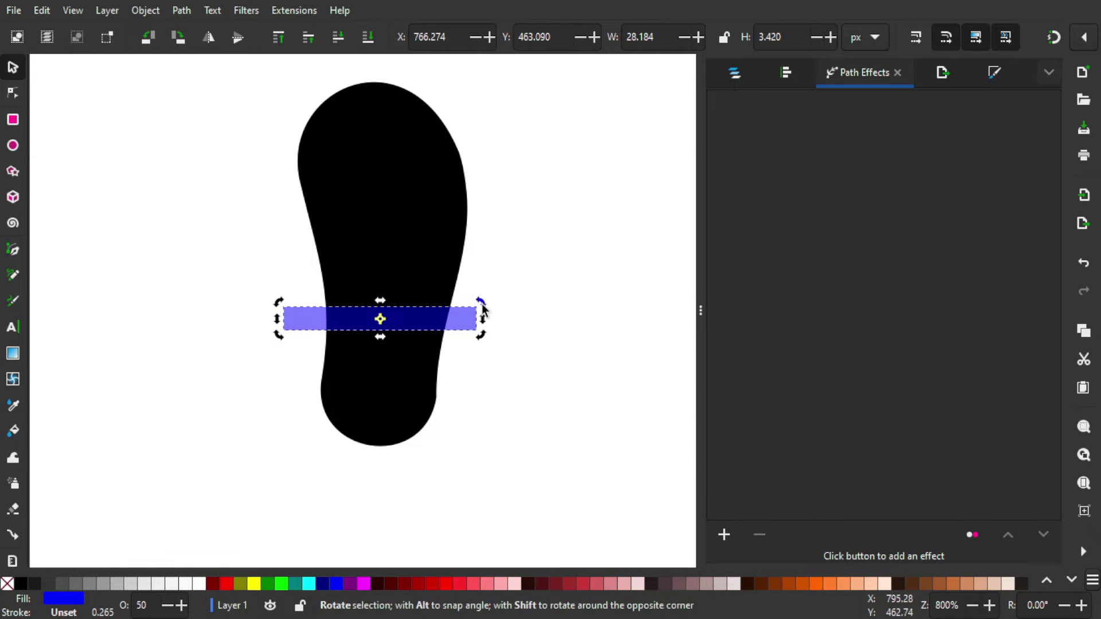
{"action": "key", "text": "ctrl"}
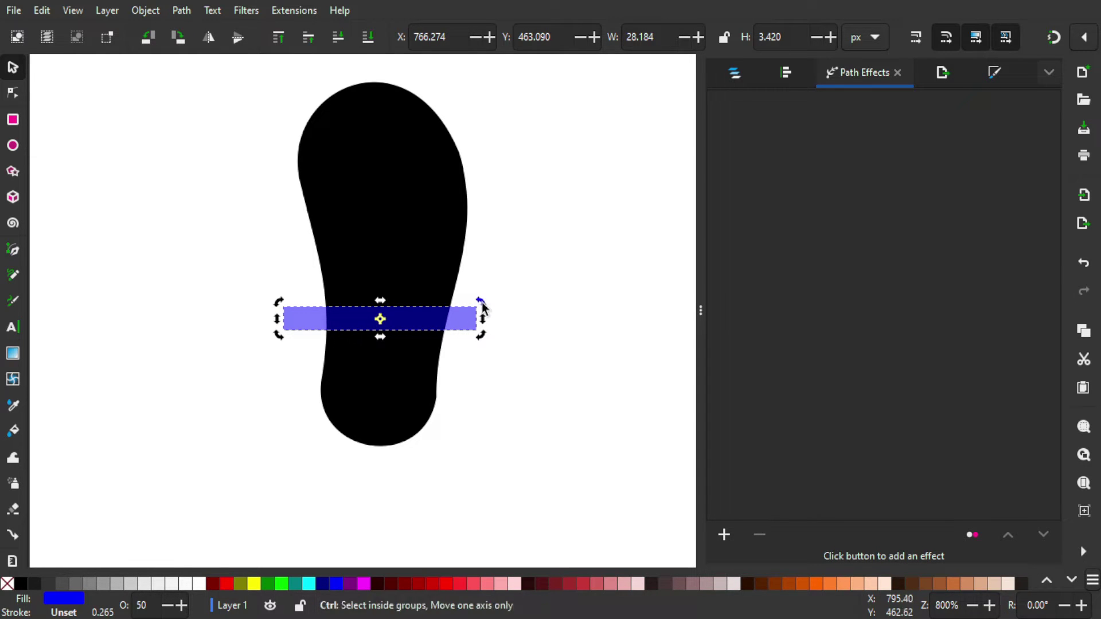
{"action": "mouse_move", "coordinate": [482, 308]}
{"action": "left_mouse_down"}
{"action": "mouse_move", "coordinate": [491, 323]}
{"action": "mouse_move", "coordinate": [487, 289]}
{"action": "left_mouse_up"}
{"action": "left_click", "coordinate": [472, 339]}
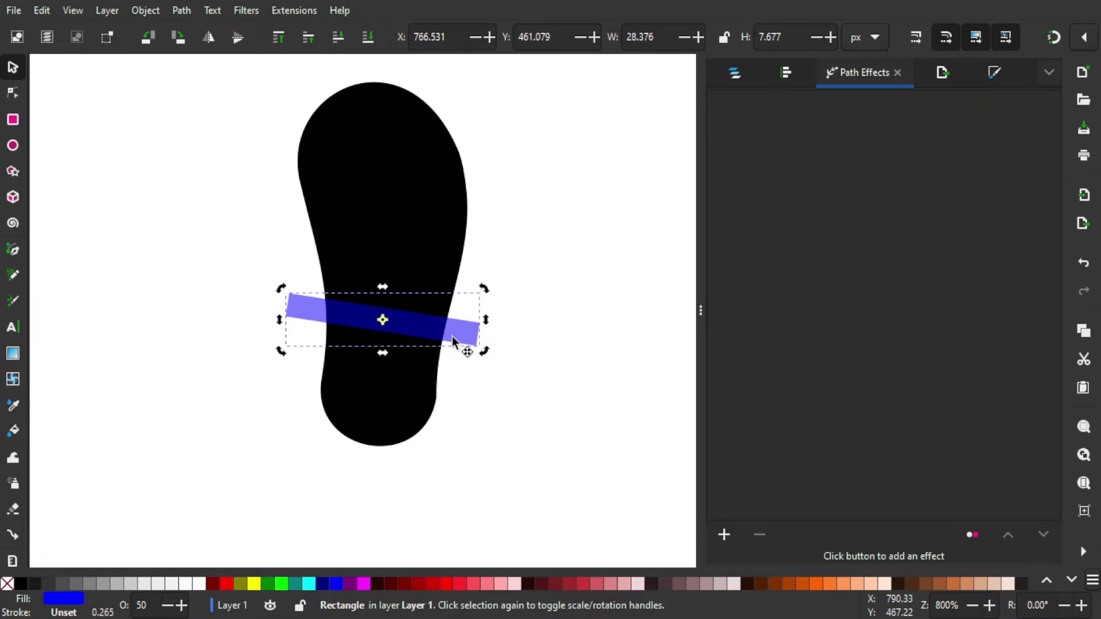
- Enlarge the tilted rectangle to about 35 by 9.5 px overall and center it across the sole's waist
{"action": "left_click_drag", "start_coordinate": [452, 337], "coordinate": [513, 372]}
{"action": "key", "text": "Escape"}
{"action": "left_click", "coordinate": [448, 333]}
{"action": "left_click", "coordinate": [473, 347]}
{"action": "scroll", "coordinate": [464, 304], "scroll_direction": "down", "scroll_amount": 1}
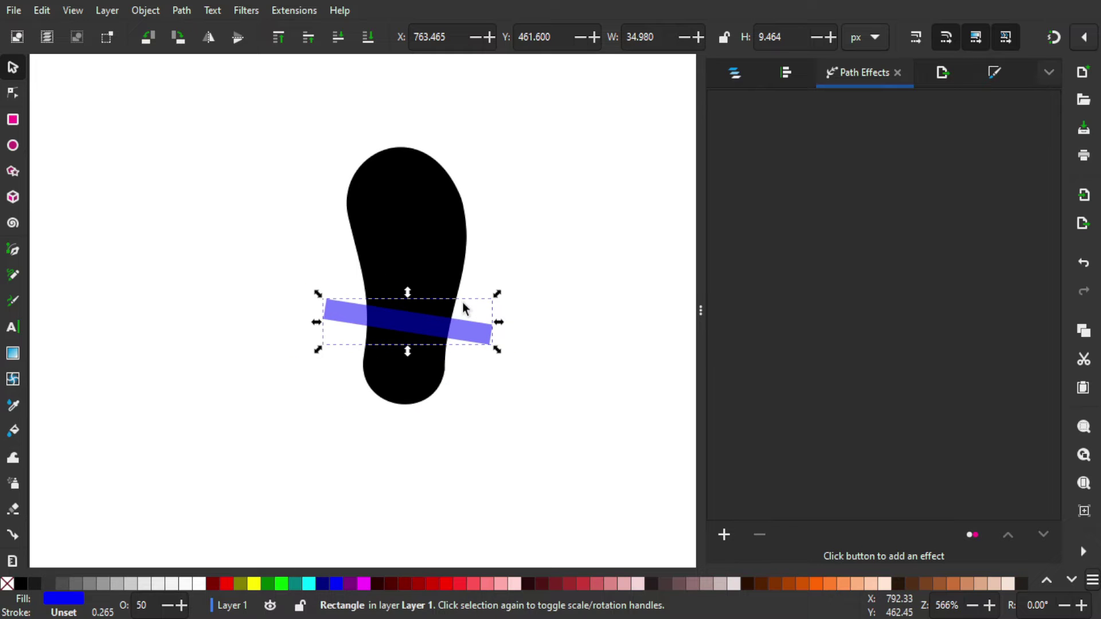
- Cut the tilted rectangle out of the sole with a Difference operation to separate the heel, and deselect the result
{"action": "left_click", "coordinate": [394, 180], "text": "shift"}
{"action": "scroll", "coordinate": [396, 227], "scroll_direction": "up", "scroll_amount": 1}
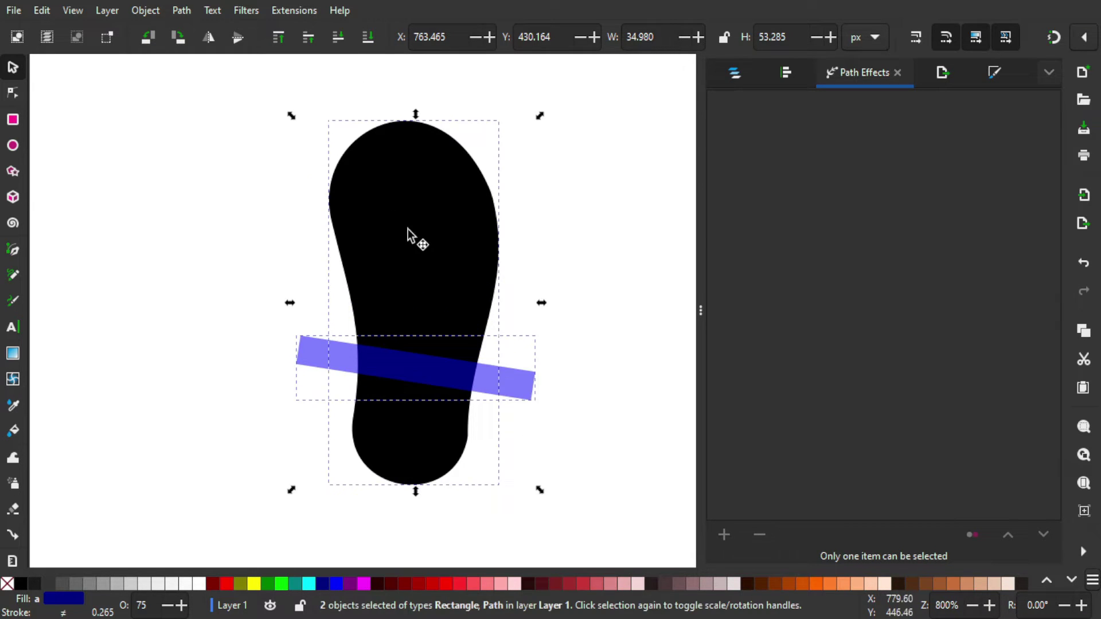
{"action": "left_click", "coordinate": [183, 11]}
{"action": "left_click", "coordinate": [212, 115]}
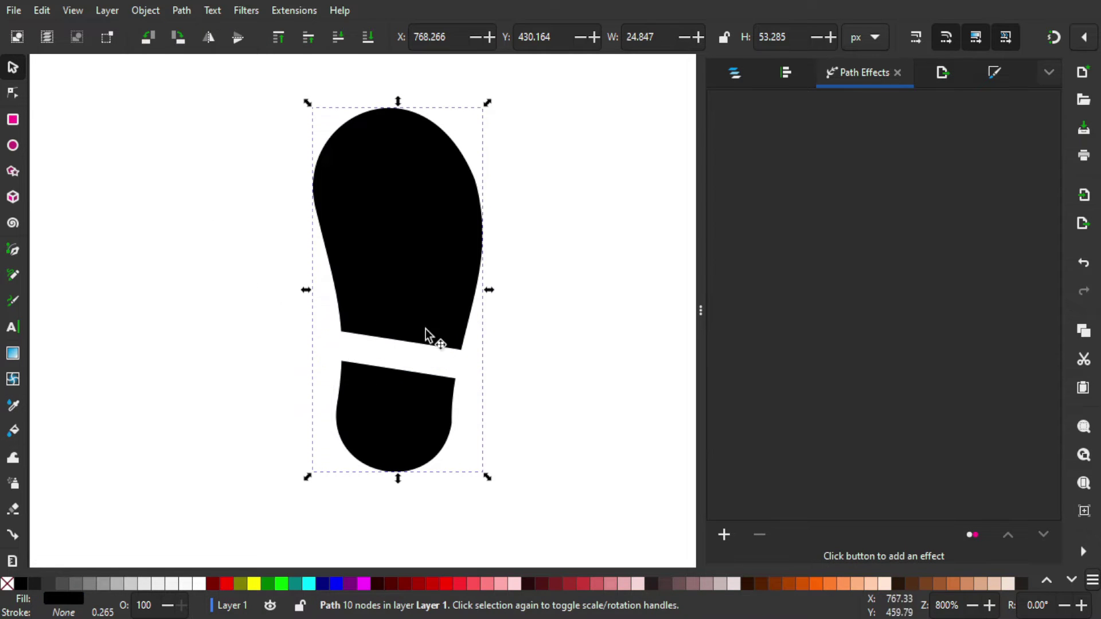
{"action": "left_click", "coordinate": [481, 323]}
{"action": "scroll", "coordinate": [473, 279], "scroll_direction": "down", "scroll_amount": 1}
{"action": "left_click_drag", "start_coordinate": [522, 276], "coordinate": [473, 278]}
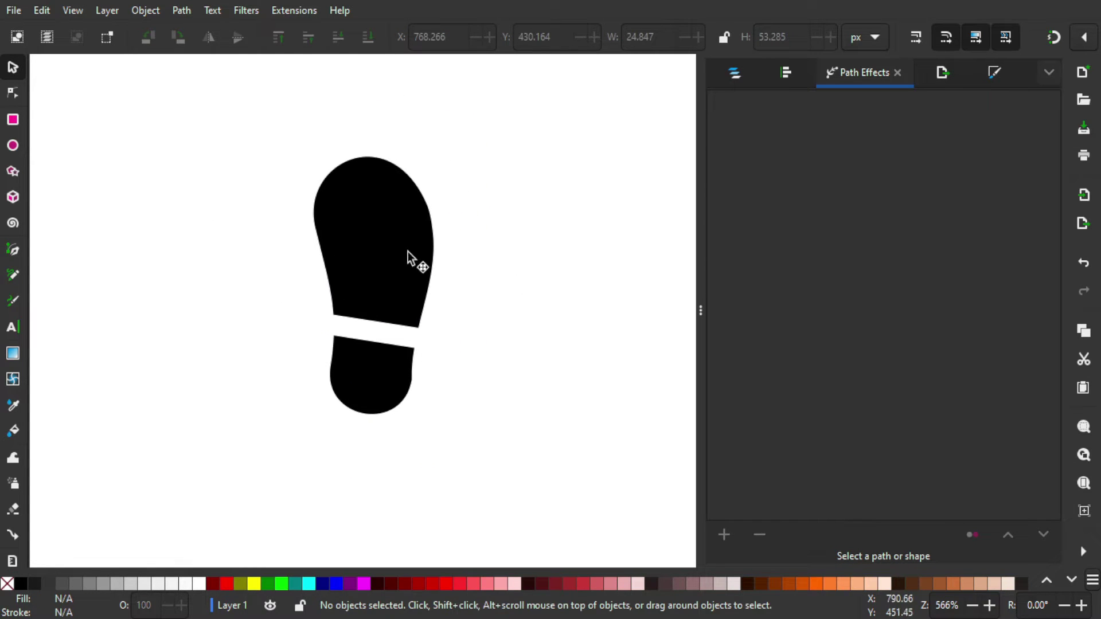
{"action": "scroll", "coordinate": [436, 228], "scroll_direction": "left", "scroll_amount": 1}
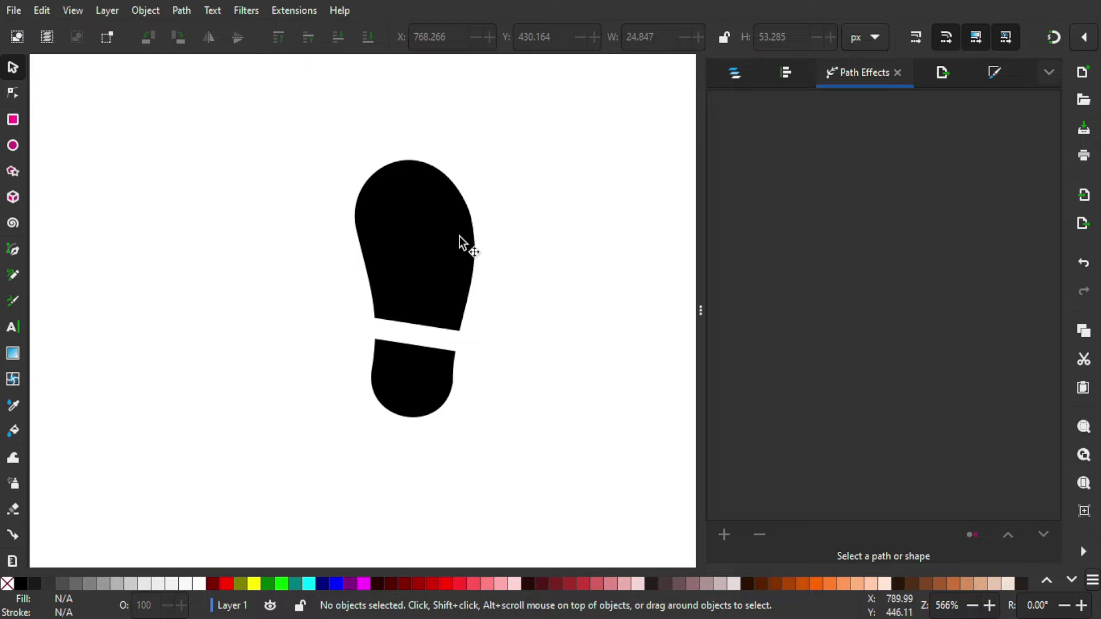
- Rotate the whole sole footprint slightly clockwise so its toe leans to the right
{"action": "scroll", "coordinate": [470, 236], "scroll_direction": "left", "scroll_amount": 1}
{"action": "scroll", "coordinate": [493, 218], "scroll_direction": "down", "scroll_amount": 1}
{"action": "left_click", "coordinate": [482, 260]}
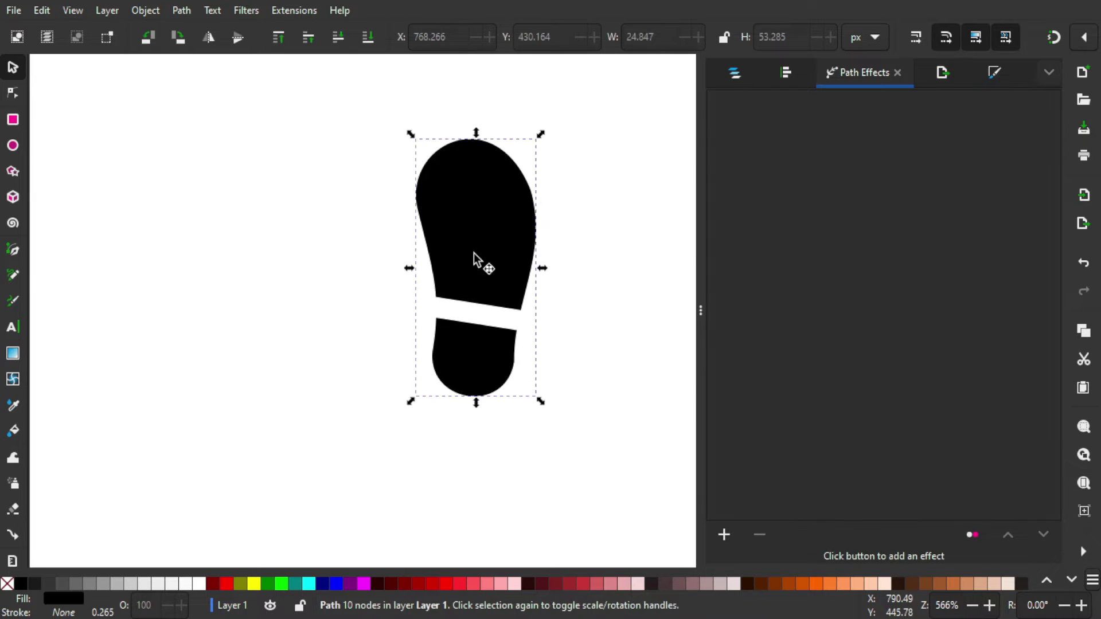
{"action": "scroll", "coordinate": [554, 239], "scroll_direction": "right", "scroll_amount": 1}
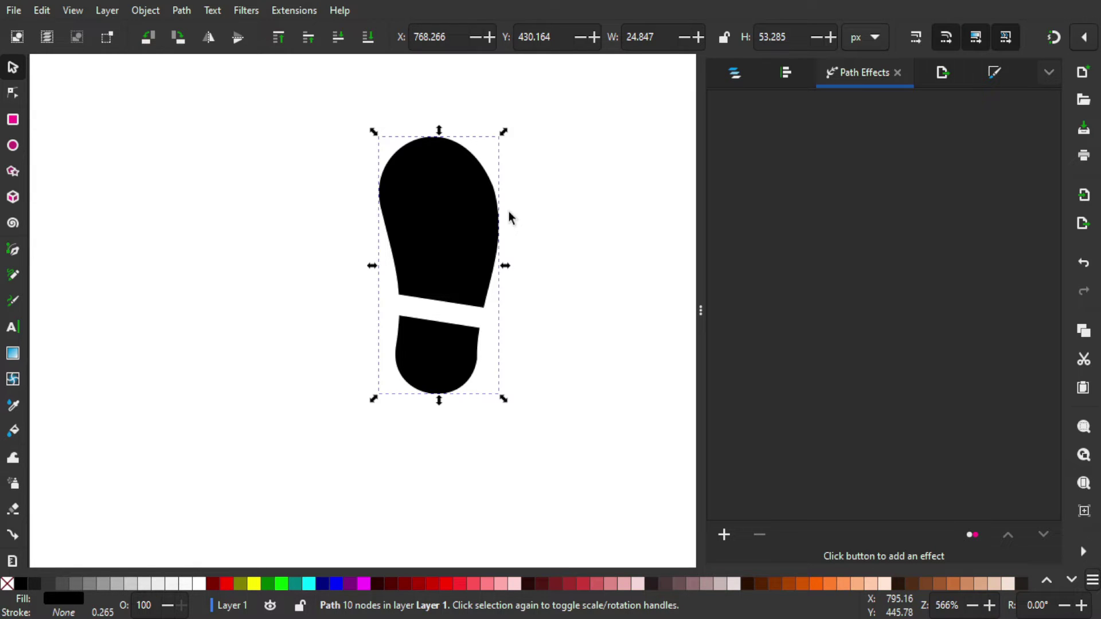
{"action": "scroll", "coordinate": [462, 156], "scroll_direction": "down", "scroll_amount": 1}
{"action": "scroll", "coordinate": [463, 156], "scroll_direction": "left", "scroll_amount": 1}
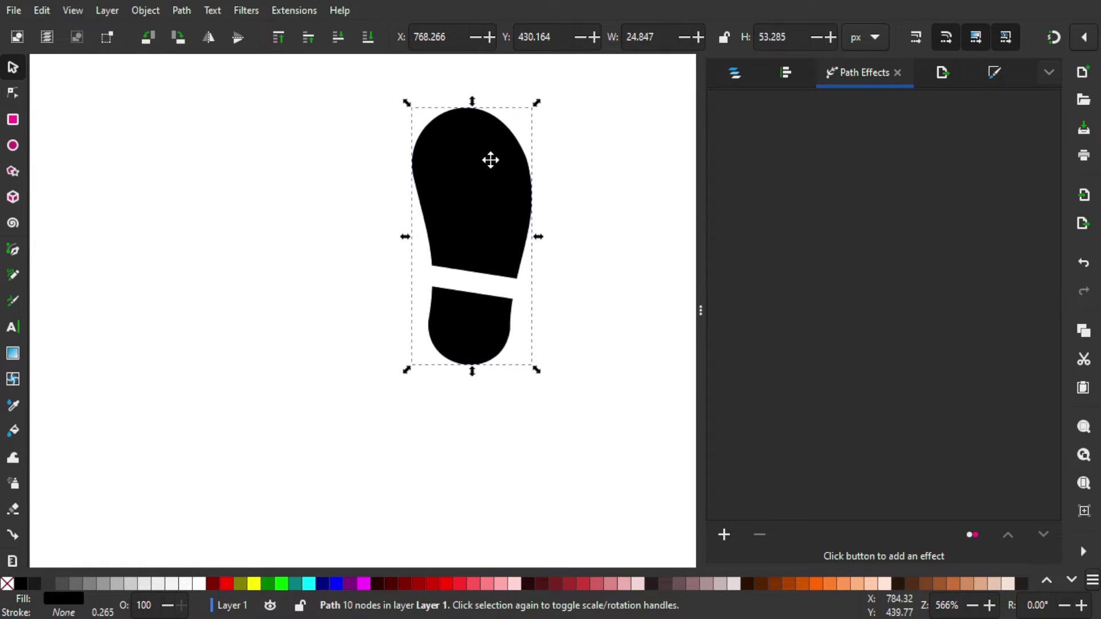
{"action": "left_click", "coordinate": [491, 161]}
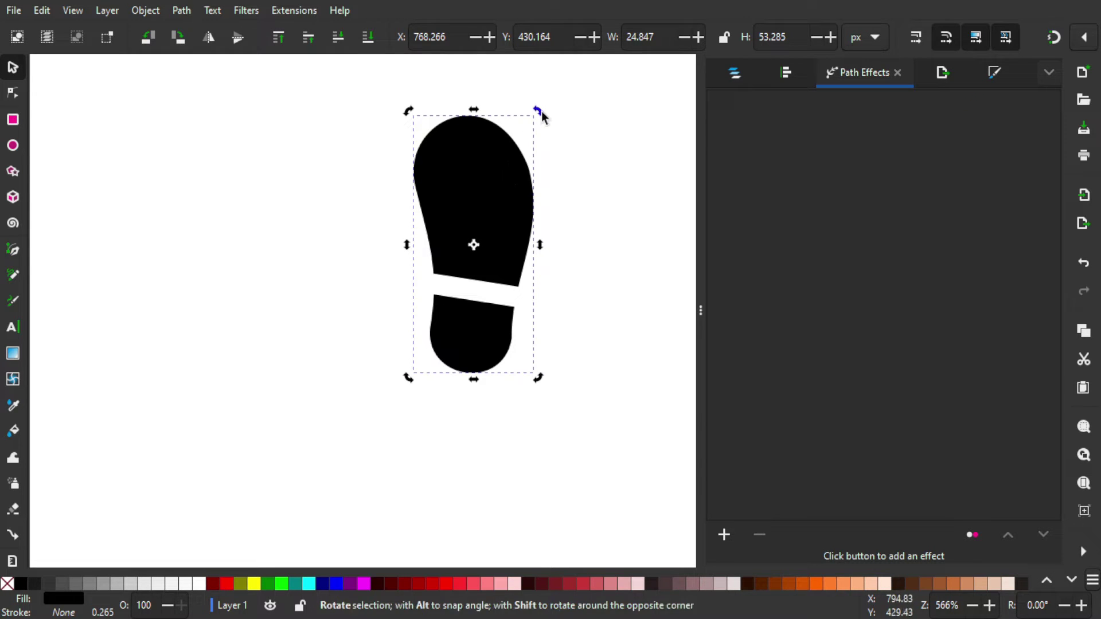
{"action": "mouse_move", "coordinate": [538, 111]}
{"action": "left_mouse_down"}
{"action": "mouse_move", "coordinate": [553, 115]}
{"action": "mouse_move", "coordinate": [543, 113]}
{"action": "left_mouse_up"}
{"action": "scroll", "coordinate": [515, 143], "scroll_direction": "down", "scroll_amount": 1}
{"action": "scroll", "coordinate": [548, 160], "scroll_direction": "up", "scroll_amount": 2}
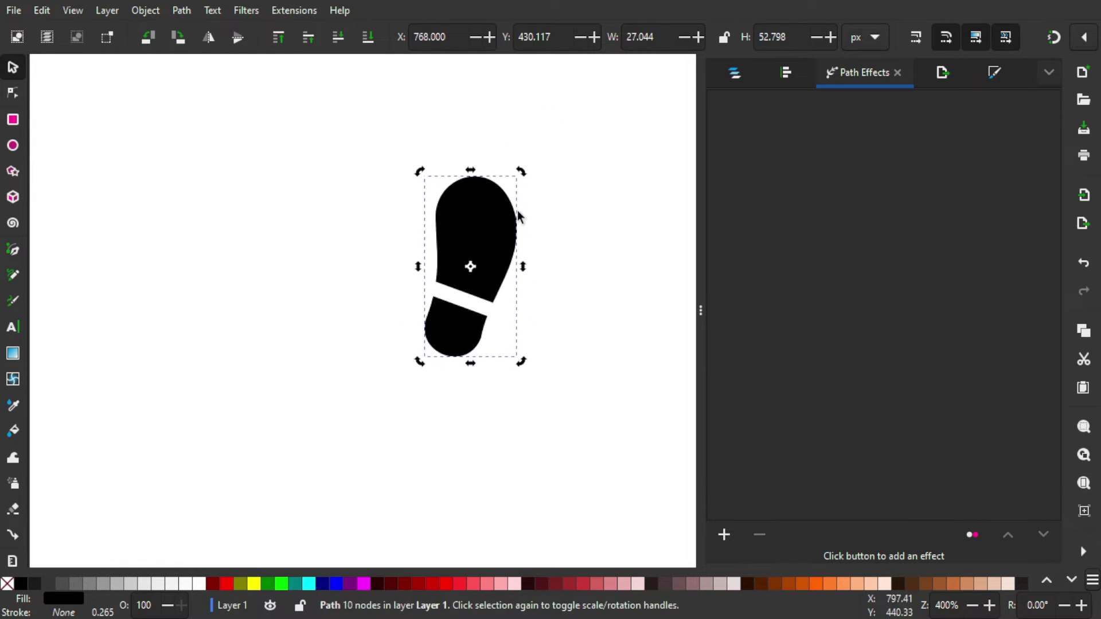
- Adjust the sole's right edge with an extra node, and rotate the footprint slightly back counter-clockwise
{"action": "scroll", "coordinate": [507, 212], "scroll_direction": "up", "scroll_amount": 1}
{"action": "mouse_move", "coordinate": [513, 234]}
{"action": "left_mouse_down"}
{"action": "mouse_move", "coordinate": [583, 248]}
{"action": "mouse_move", "coordinate": [566, 227]}
{"action": "mouse_move", "coordinate": [516, 229]}
{"action": "left_mouse_up"}
{"action": "left_click", "coordinate": [628, 239]}
{"action": "left_click", "coordinate": [541, 218]}
{"action": "left_click", "coordinate": [516, 228]}
{"action": "left_click_drag", "start_coordinate": [547, 153], "coordinate": [542, 150]}
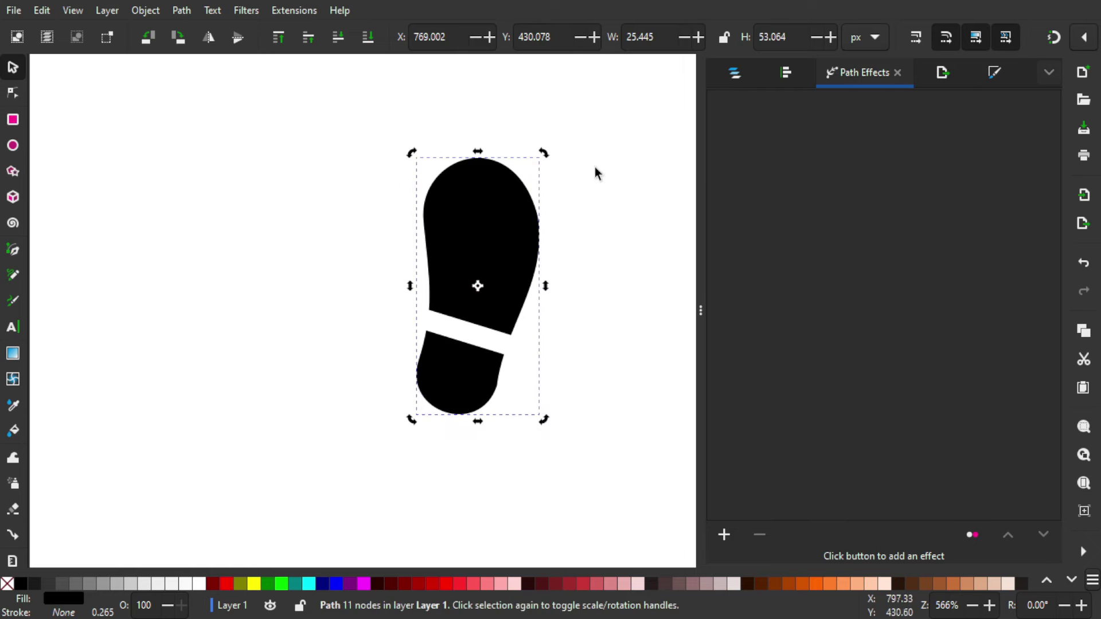
{"action": "key", "text": "Escape"}
- Duplicate the footprint and place the copy up and to the left of the original, like a preceding step
{"action": "left_click", "coordinate": [536, 215]}
{"action": "scroll", "coordinate": [533, 218], "scroll_direction": "left", "scroll_amount": 1}
{"action": "scroll", "coordinate": [533, 217], "scroll_direction": "up", "scroll_amount": 1}
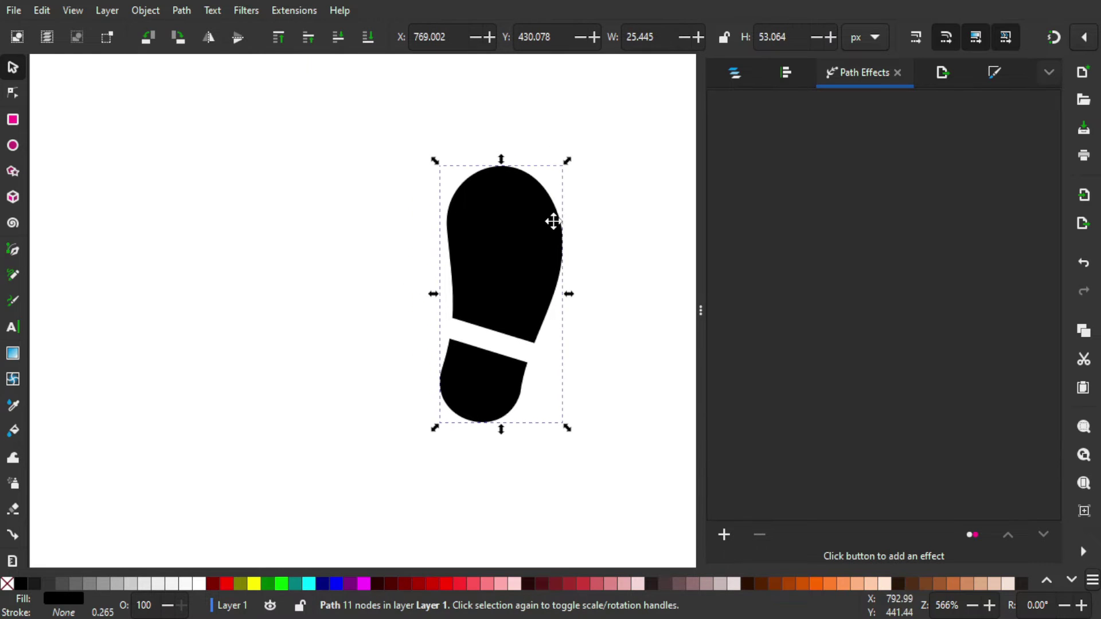
{"action": "key", "text": "ctrl"}
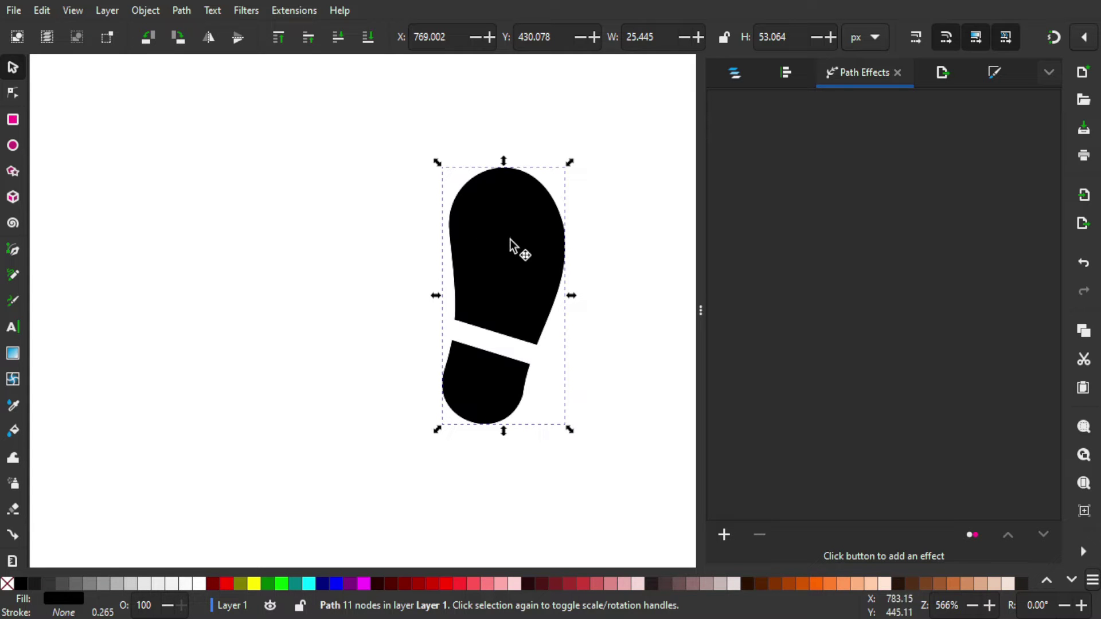
{"action": "left_click_drag", "start_coordinate": [454, 226], "coordinate": [271, 117]}
{"action": "left_click_drag", "start_coordinate": [344, 190], "coordinate": [384, 204]}
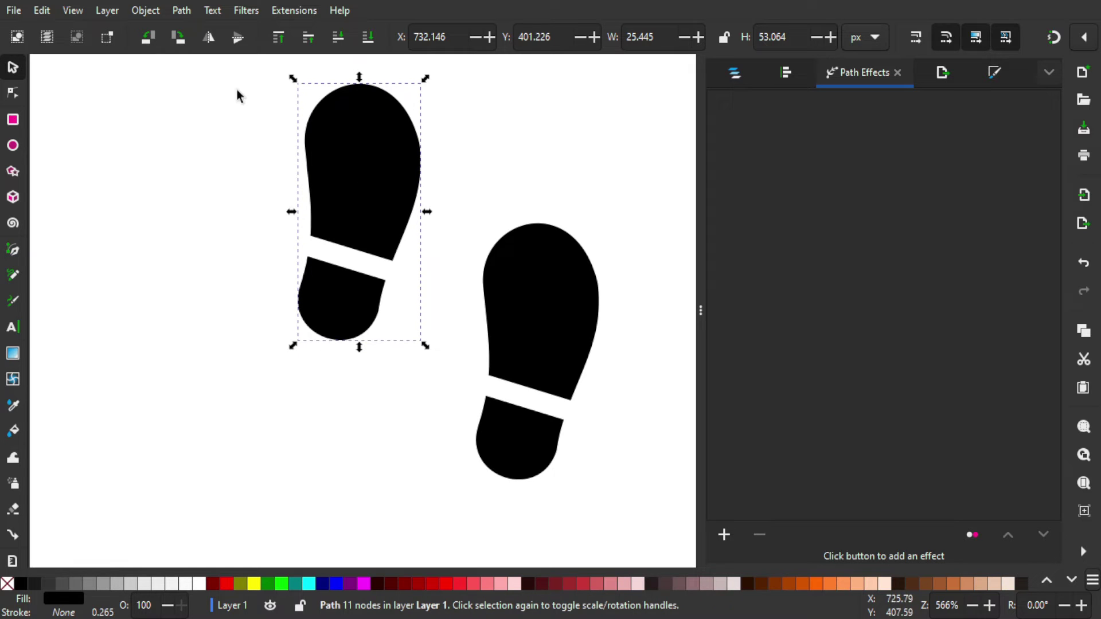
- Flip the copied footprint horizontally and move it a little farther up and left, to about X 724.3, Y 397.7 px
{"action": "left_click", "coordinate": [208, 37]}
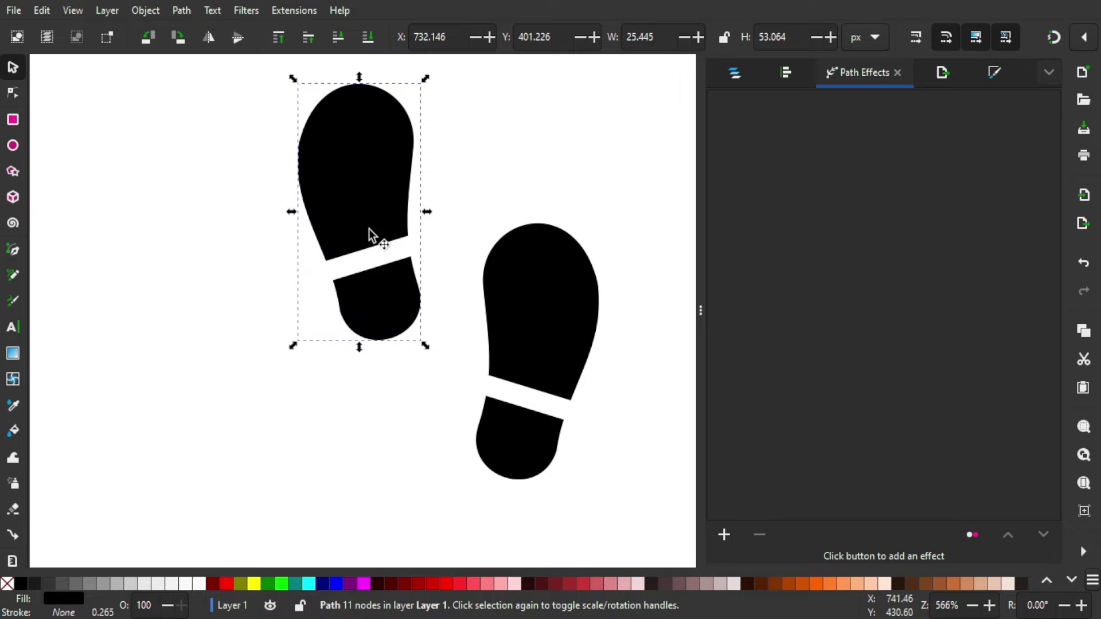
{"action": "left_click_drag", "start_coordinate": [367, 213], "coordinate": [265, 221]}
{"action": "scroll", "coordinate": [321, 230], "scroll_direction": "right", "scroll_amount": 1}
{"action": "scroll", "coordinate": [359, 221], "scroll_direction": "down", "scroll_amount": 1}
{"action": "scroll", "coordinate": [350, 207], "scroll_direction": "right", "scroll_amount": 2}
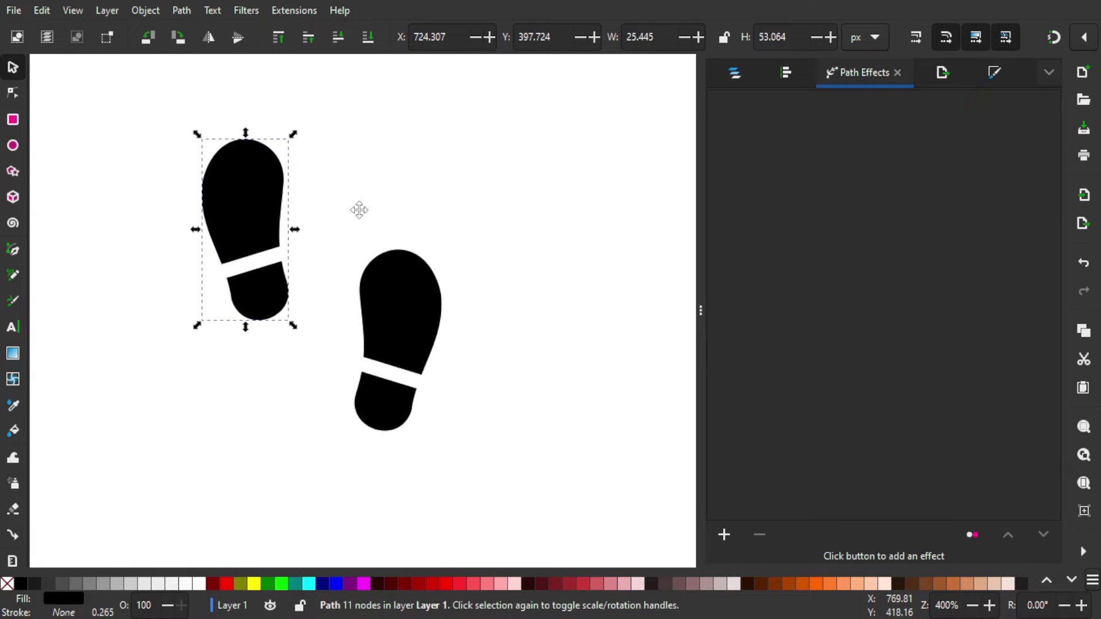
- Try duplicating the pair of footprints straight above the original pair, and delete the copies
{"action": "left_click_drag", "start_coordinate": [359, 210], "coordinate": [390, 275]}
{"action": "scroll", "coordinate": [391, 238], "scroll_direction": "down", "scroll_amount": 1}
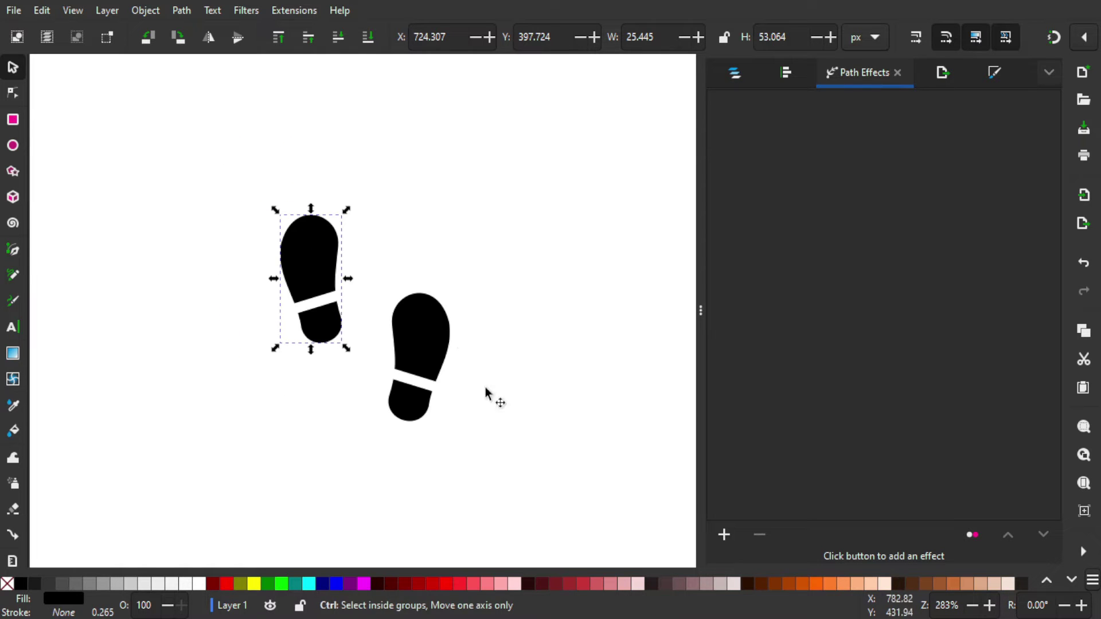
{"action": "left_click_drag", "start_coordinate": [533, 453], "coordinate": [214, 194]}
{"action": "left_click_drag", "start_coordinate": [421, 369], "coordinate": [392, 156]}
{"action": "scroll", "coordinate": [483, 240], "scroll_direction": "up", "scroll_amount": 1}
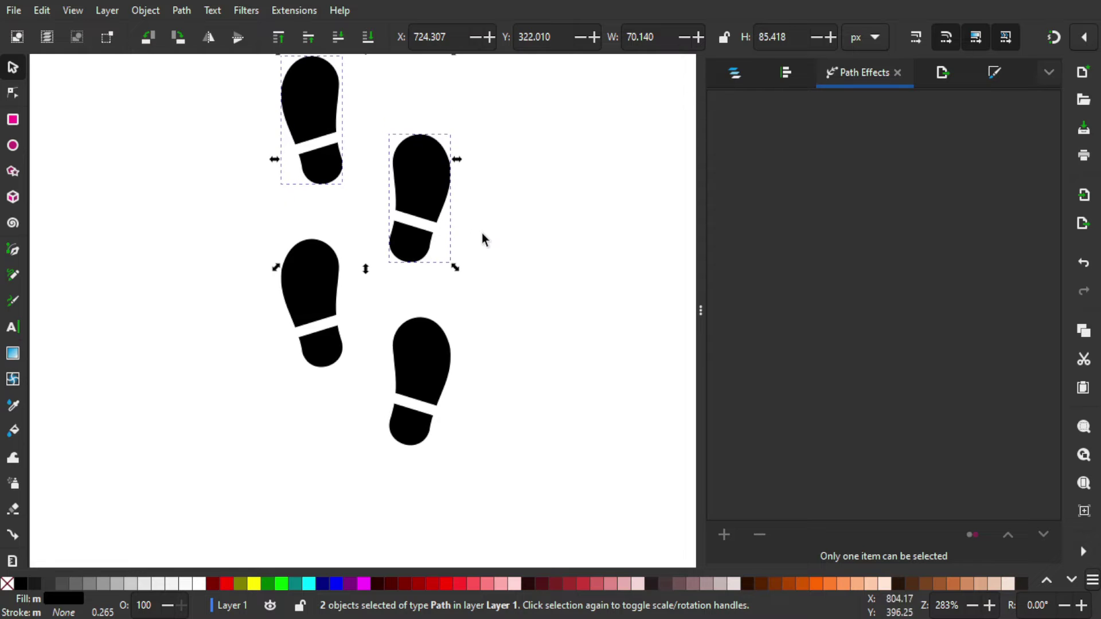
{"action": "left_click", "coordinate": [482, 234]}
{"action": "left_click_drag", "start_coordinate": [477, 246], "coordinate": [447, 316]}
{"action": "left_click", "coordinate": [391, 258]}
{"action": "left_click", "coordinate": [294, 210], "text": "shift"}
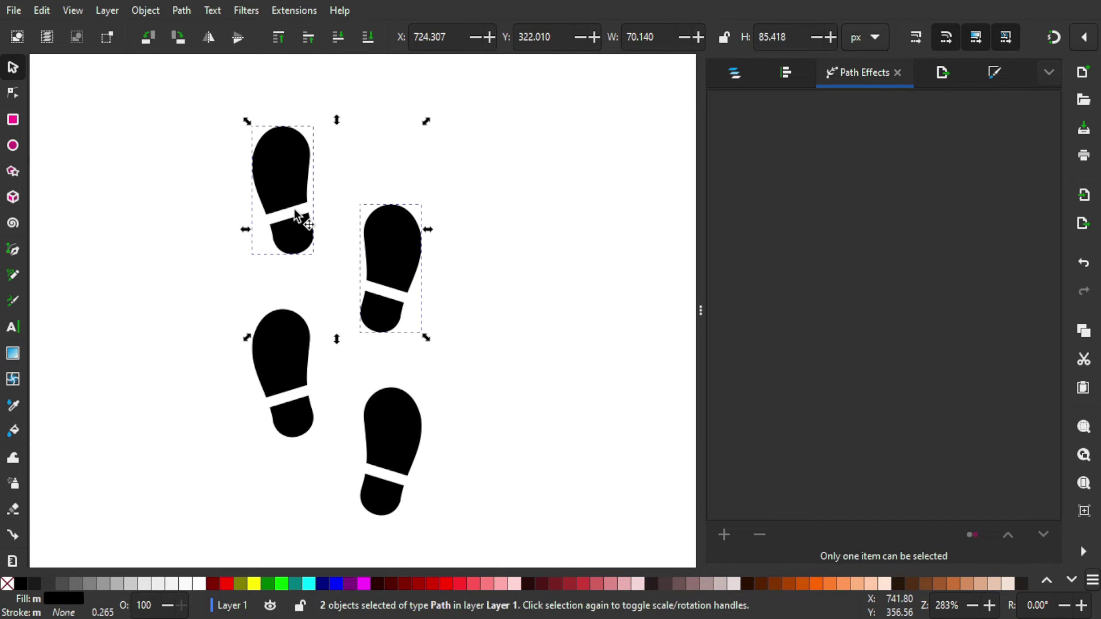
{"action": "key", "text": "Delete"}
- Select both footprints and merge them into one path with a Union operation
{"action": "scroll", "coordinate": [394, 257], "scroll_direction": "down", "scroll_amount": 3}
{"action": "scroll", "coordinate": [407, 265], "scroll_direction": "up", "scroll_amount": 1}
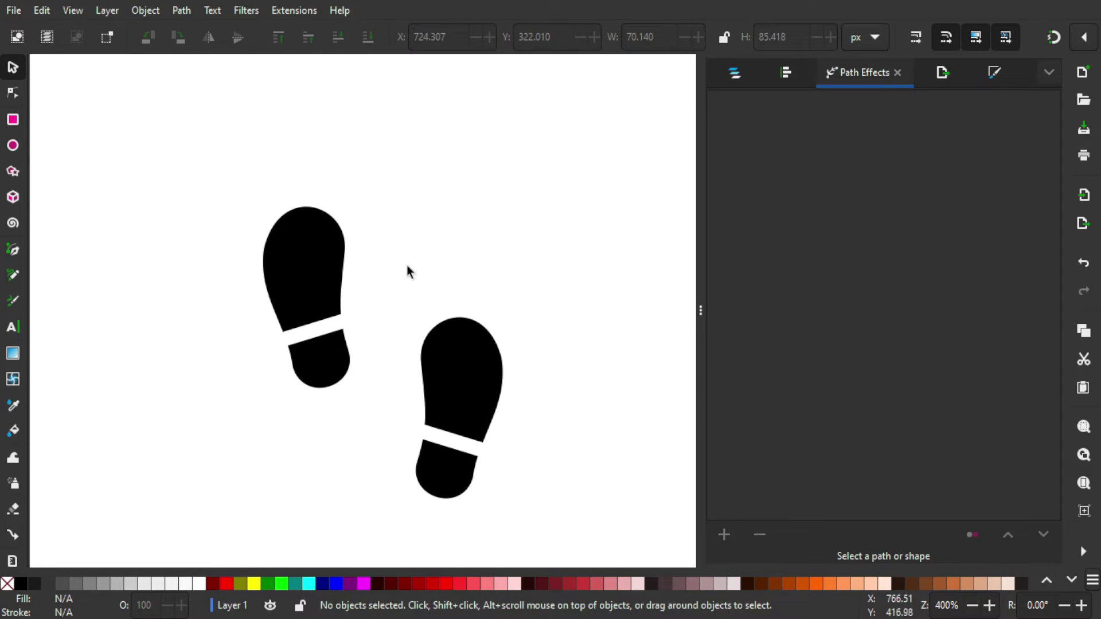
{"action": "left_click_drag", "start_coordinate": [407, 265], "coordinate": [359, 195]}
{"action": "left_click_drag", "start_coordinate": [510, 459], "coordinate": [168, 90]}
{"action": "left_click", "coordinate": [181, 11]}
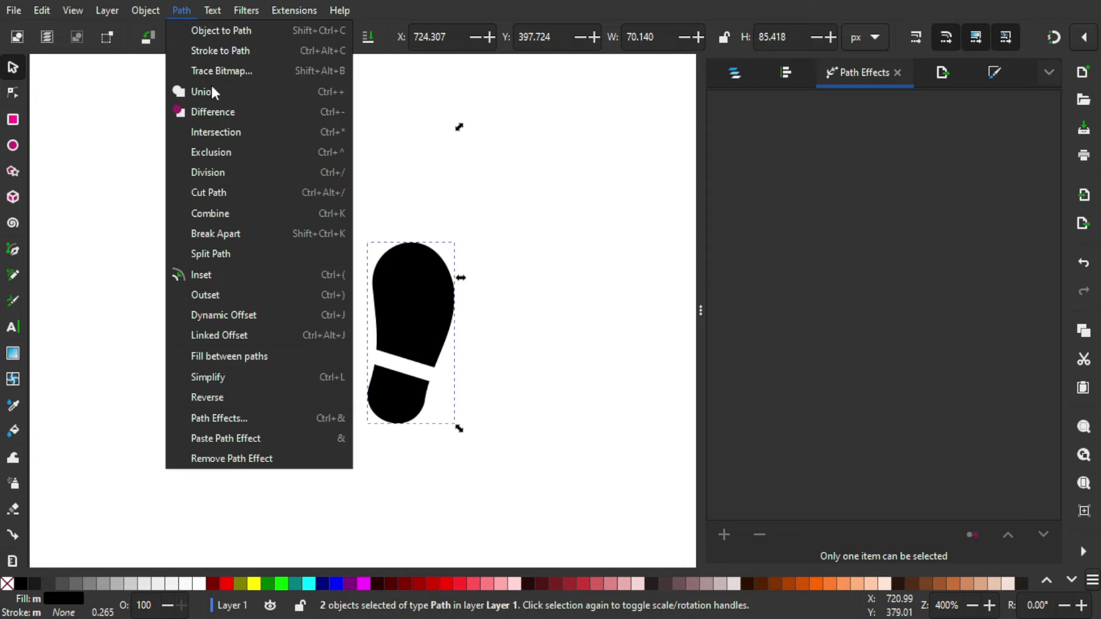
{"action": "left_click", "coordinate": [202, 90]}
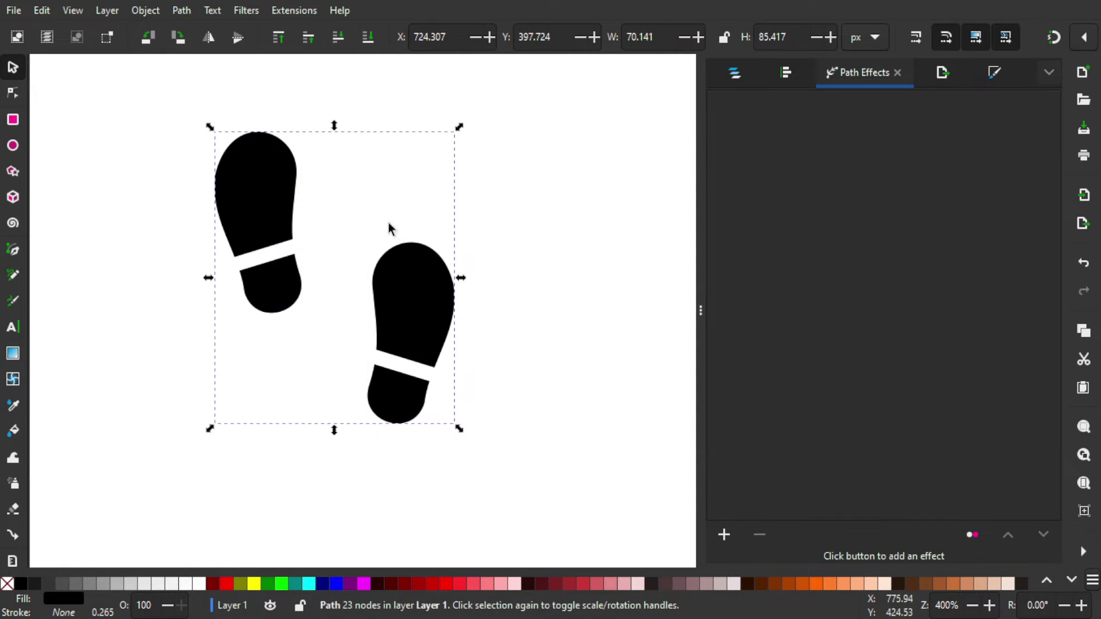
- Rotate the merged footprints 90 degrees clockwise so the toes point right, and convert them to a marker
{"action": "left_click_drag", "start_coordinate": [389, 228], "coordinate": [344, 225]}
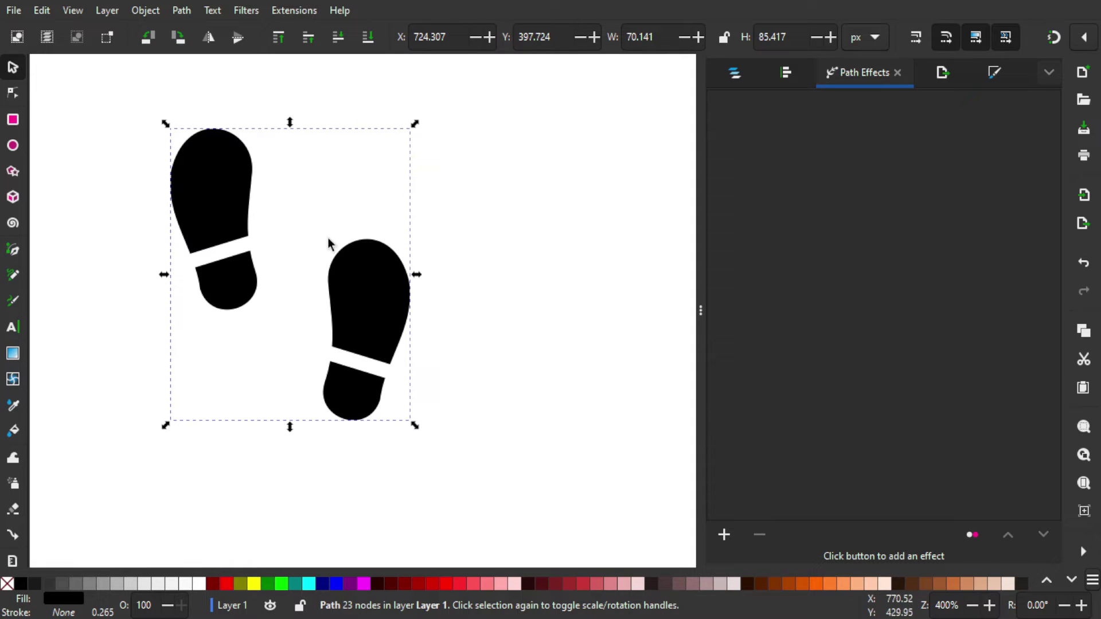
{"action": "left_click", "coordinate": [374, 275]}
{"action": "left_click_drag", "start_coordinate": [416, 124], "coordinate": [399, 375]}
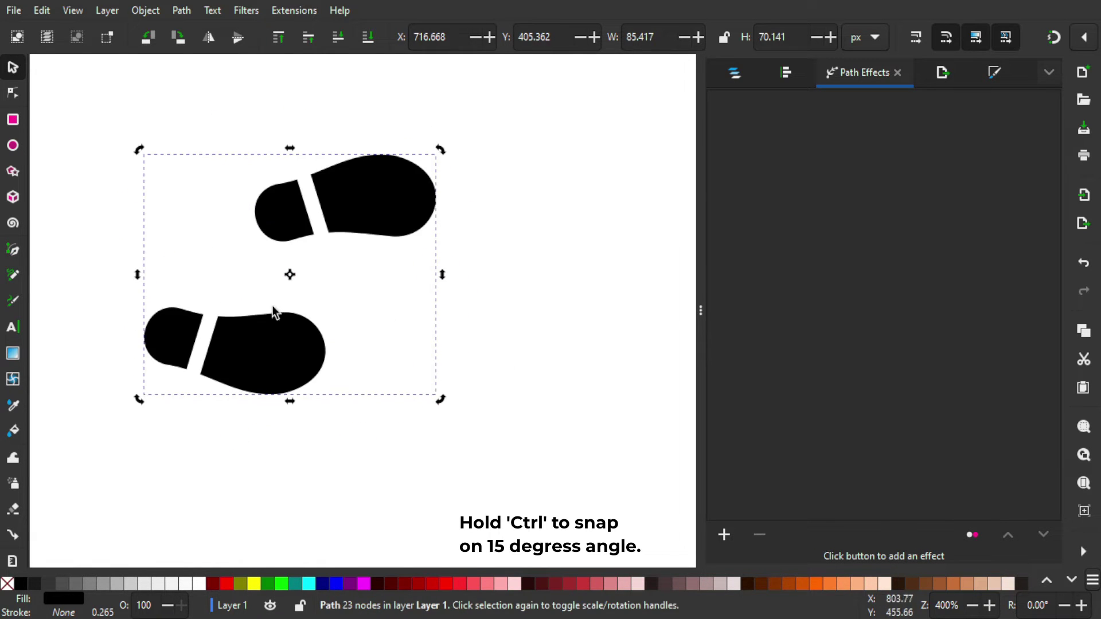
{"action": "left_click_drag", "start_coordinate": [395, 223], "coordinate": [480, 240]}
{"action": "left_click_drag", "start_coordinate": [311, 155], "coordinate": [265, 150]}
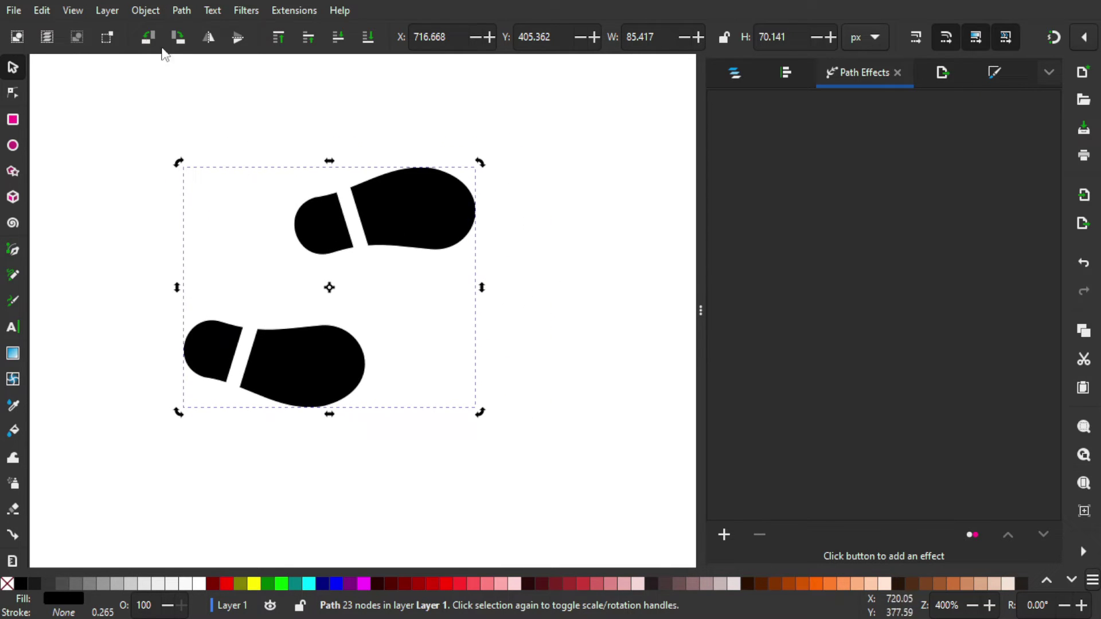
{"action": "left_click", "coordinate": [152, 14]}
{"action": "left_click", "coordinate": [197, 274]}
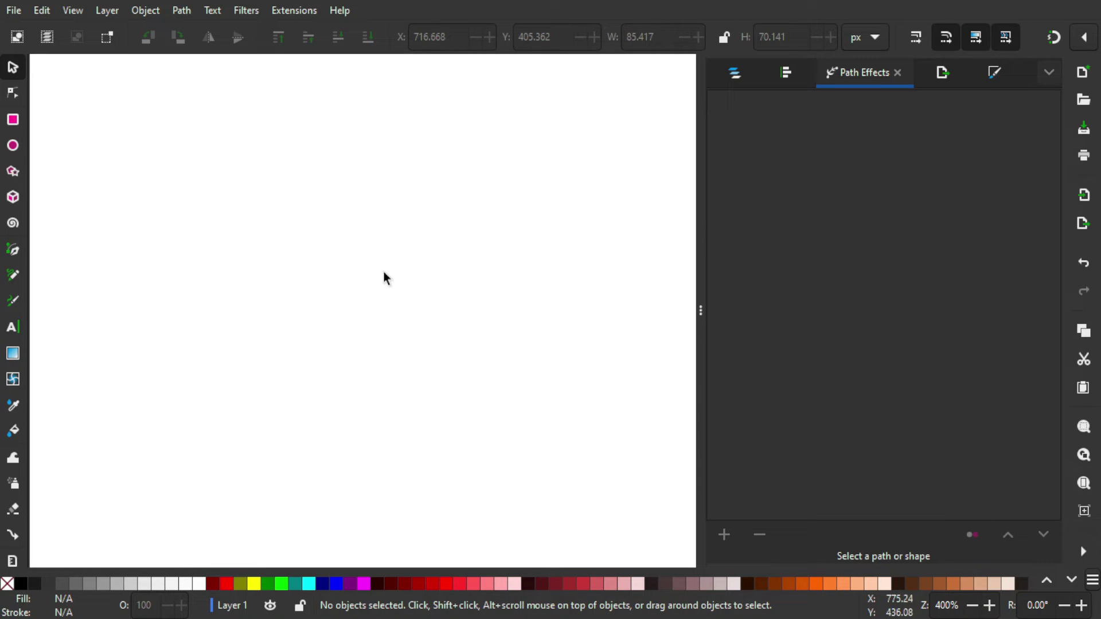
- Draw a straight horizontal two-point line with the Pen tool on the empty canvas area
{"action": "left_click", "coordinate": [10, 256]}
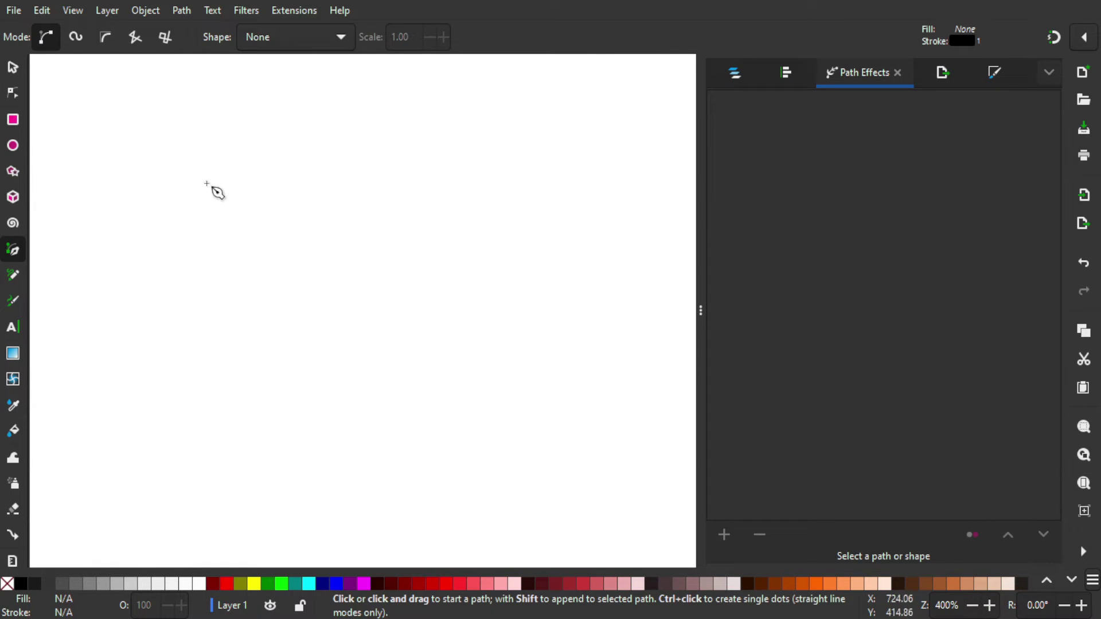
{"action": "left_click", "coordinate": [188, 168]}
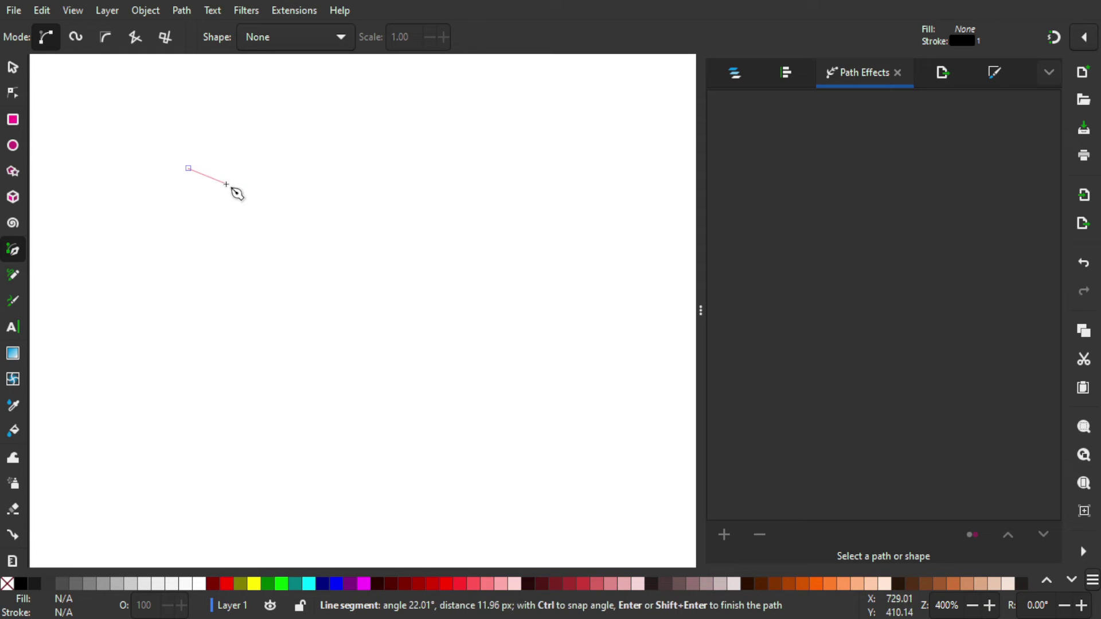
{"action": "left_click", "coordinate": [386, 168]}
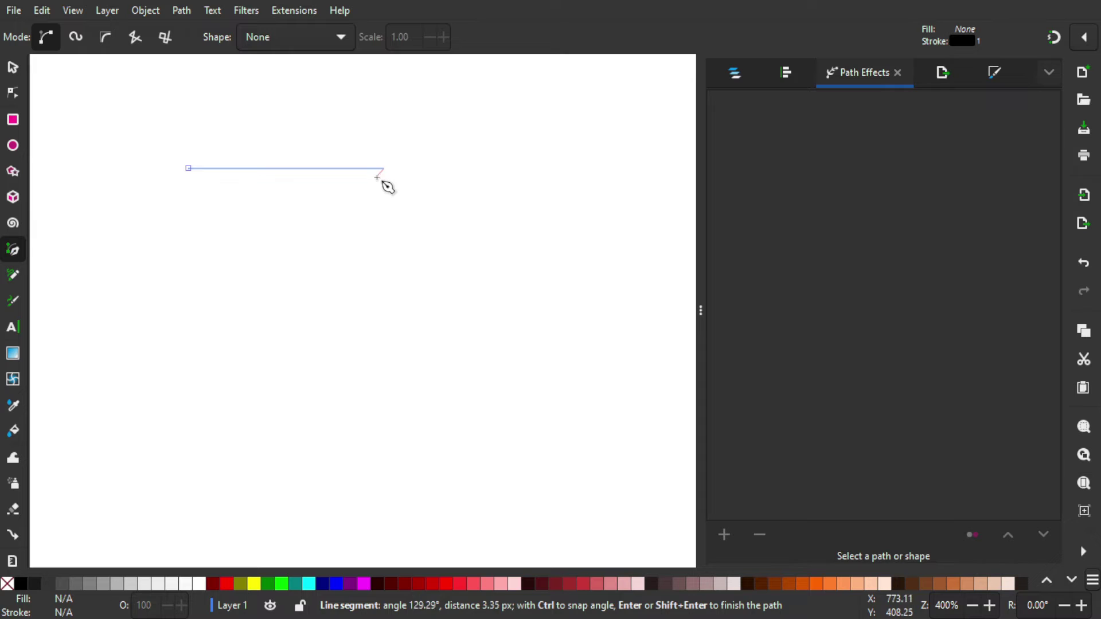
{"action": "key", "text": "Return"}
{"action": "scroll", "coordinate": [229, 148], "scroll_direction": "up", "scroll_amount": 1}
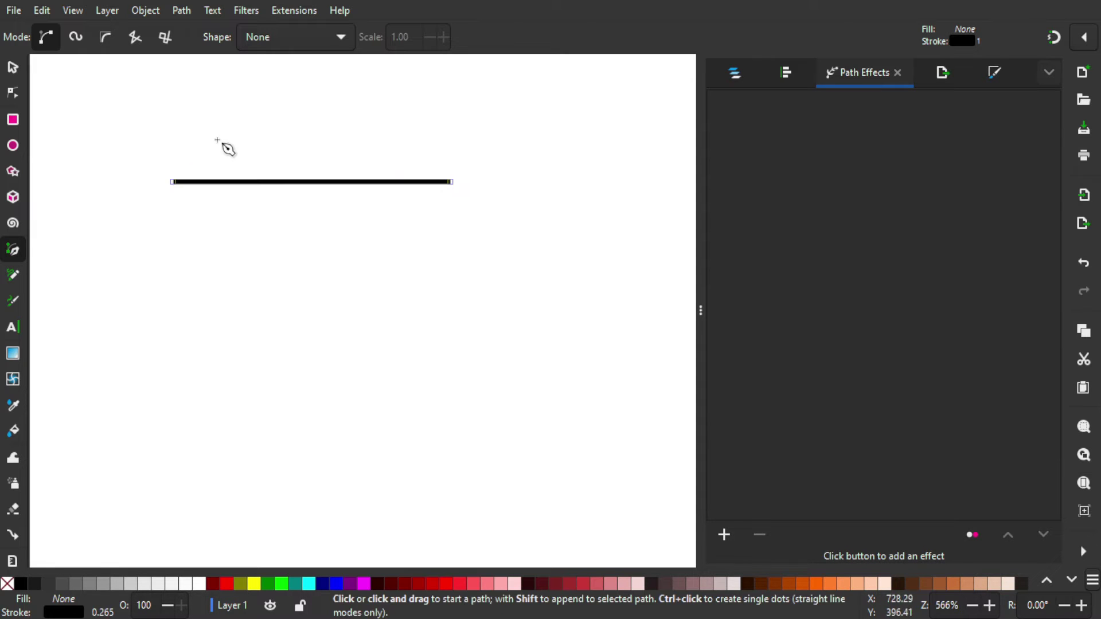
- Bend the line into a gentle S-curve, arching up near its left end and dipping near its right end
{"action": "left_click", "coordinate": [20, 91]}
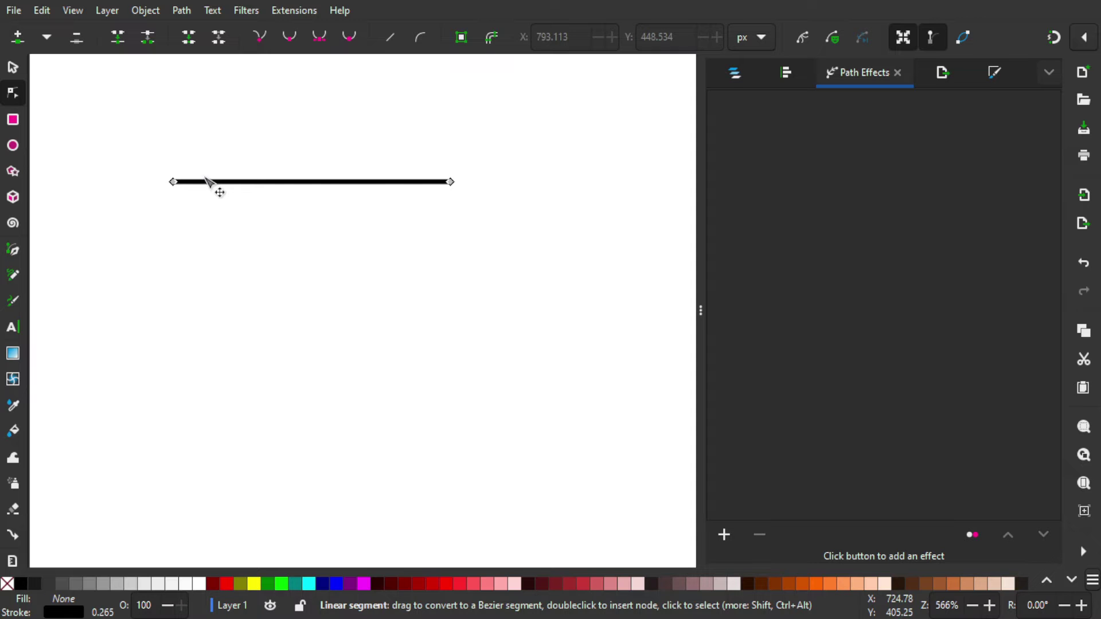
{"action": "left_click_drag", "start_coordinate": [208, 180], "coordinate": [211, 166]}
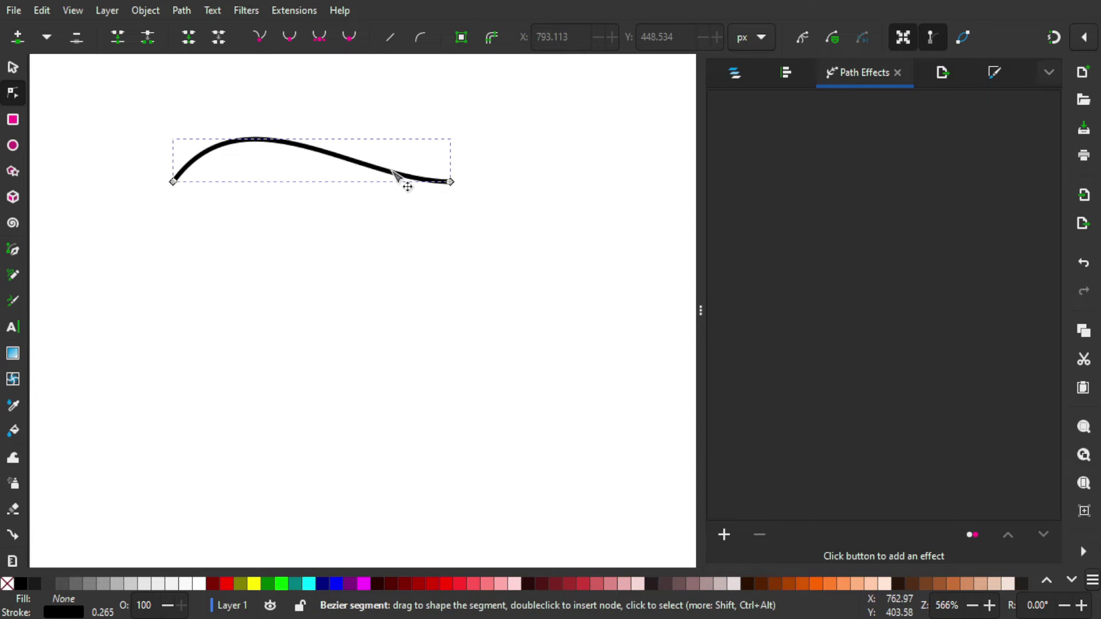
{"action": "mouse_move", "coordinate": [392, 171]}
{"action": "left_mouse_down"}
{"action": "mouse_move", "coordinate": [377, 190]}
{"action": "mouse_move", "coordinate": [386, 189]}
{"action": "left_mouse_up"}
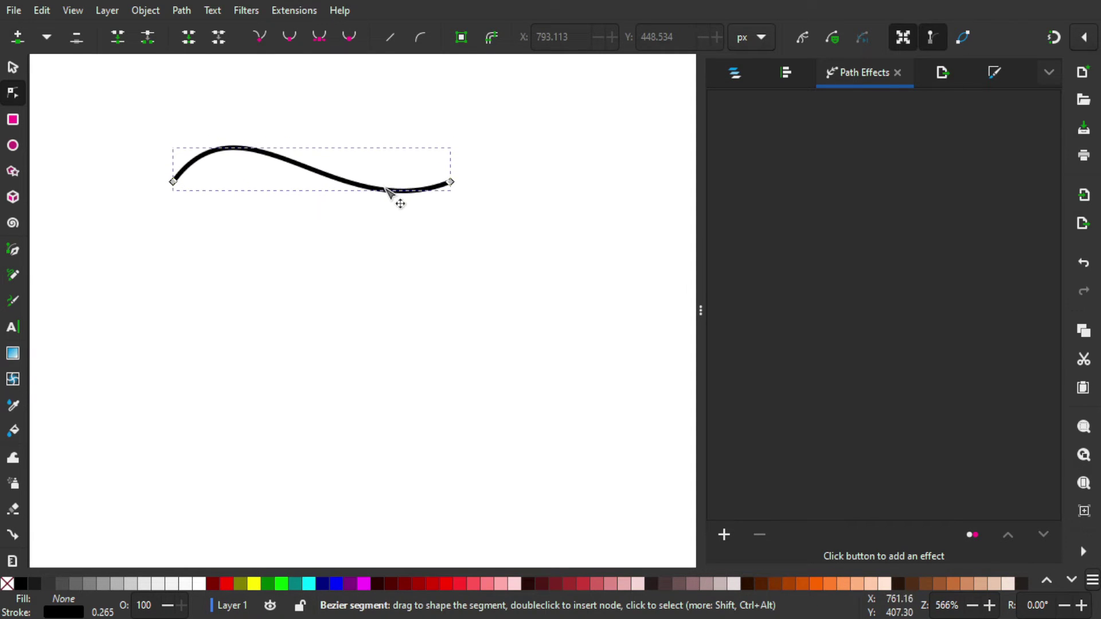
- Select both end nodes of the curve and fine-tune their handles to smooth out the S-shape
{"action": "left_click_drag", "start_coordinate": [600, 236], "coordinate": [90, 142]}
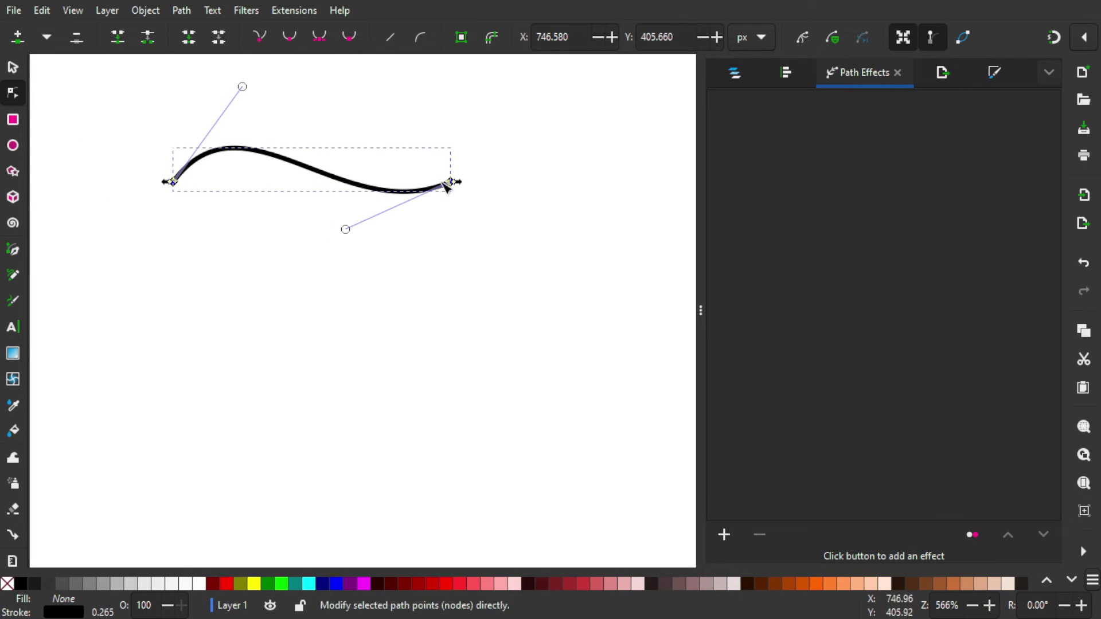
{"action": "left_click_drag", "start_coordinate": [243, 88], "coordinate": [260, 81]}
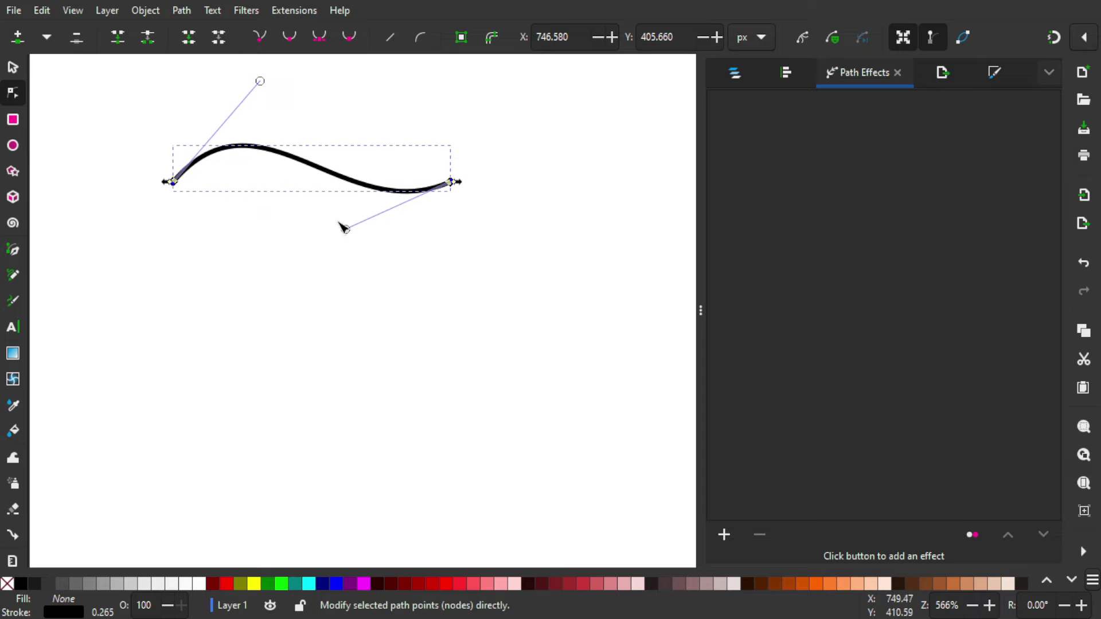
{"action": "mouse_move", "coordinate": [346, 230]}
{"action": "left_mouse_down"}
{"action": "mouse_move", "coordinate": [353, 216]}
{"action": "mouse_move", "coordinate": [332, 222]}
{"action": "left_mouse_up"}
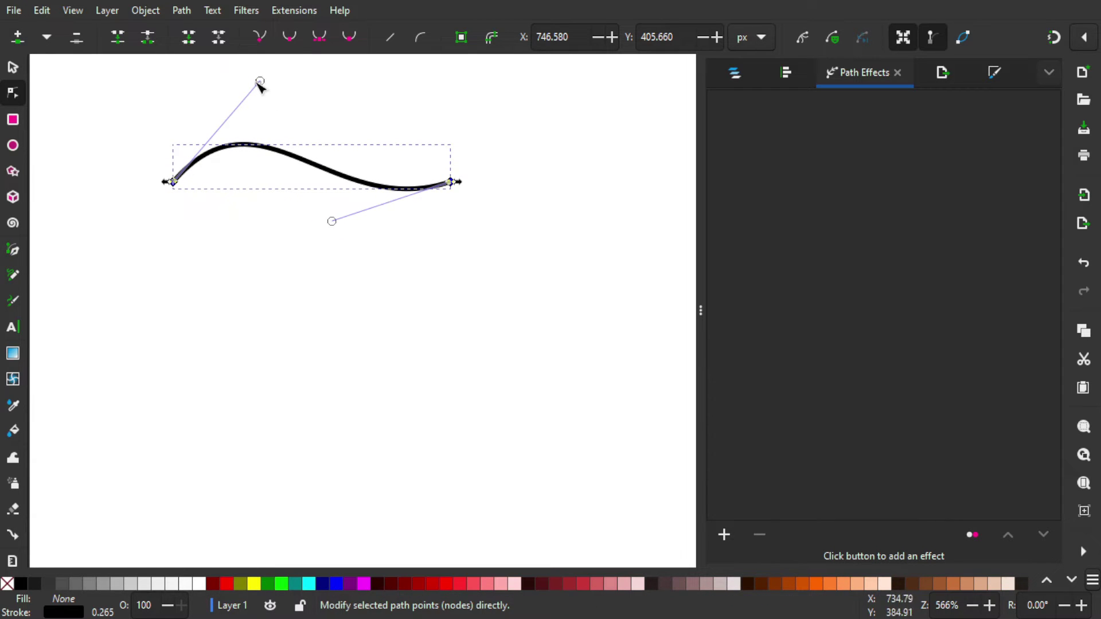
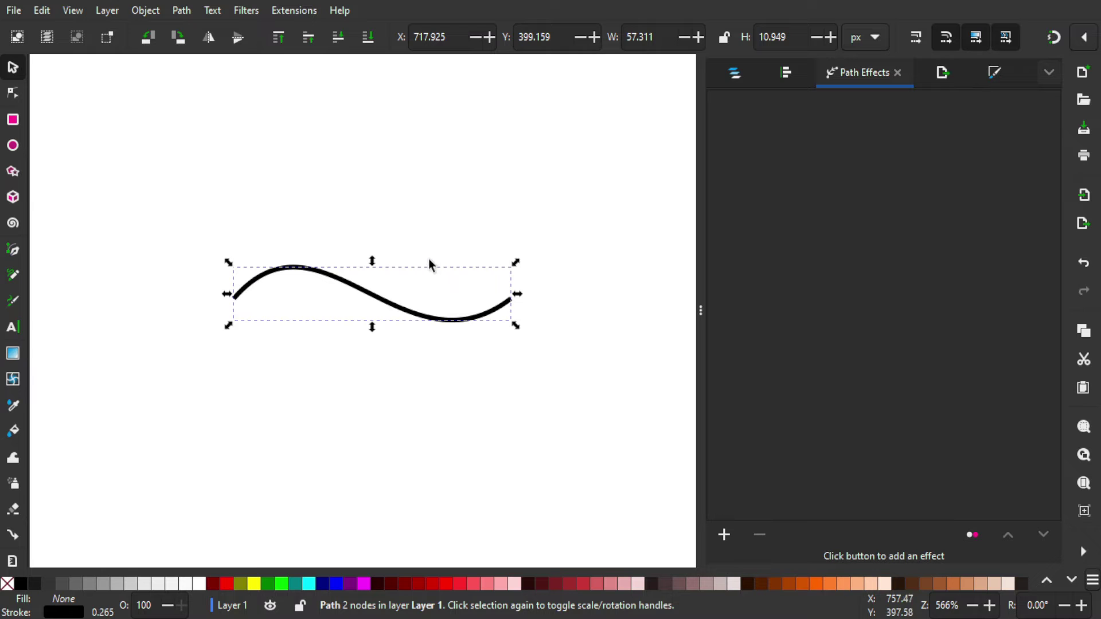
- Assign the custom footprints marker as the curve's mid marker and move the curve slightly upward
{"action": "left_click_drag", "start_coordinate": [429, 231], "coordinate": [397, 212]}
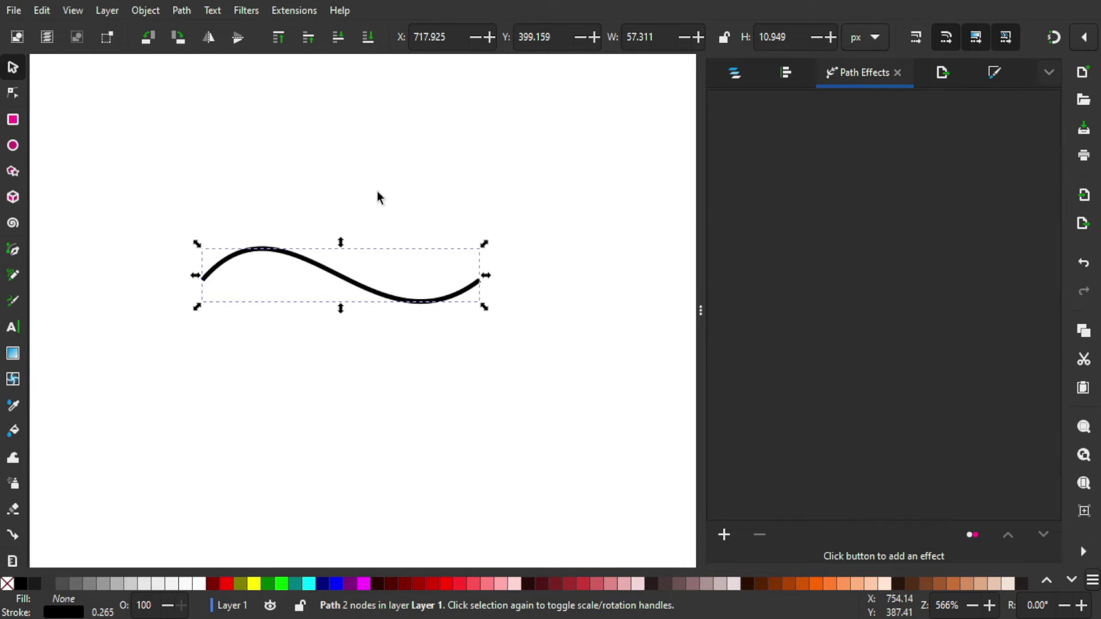
{"action": "left_click_drag", "start_coordinate": [401, 179], "coordinate": [376, 207]}
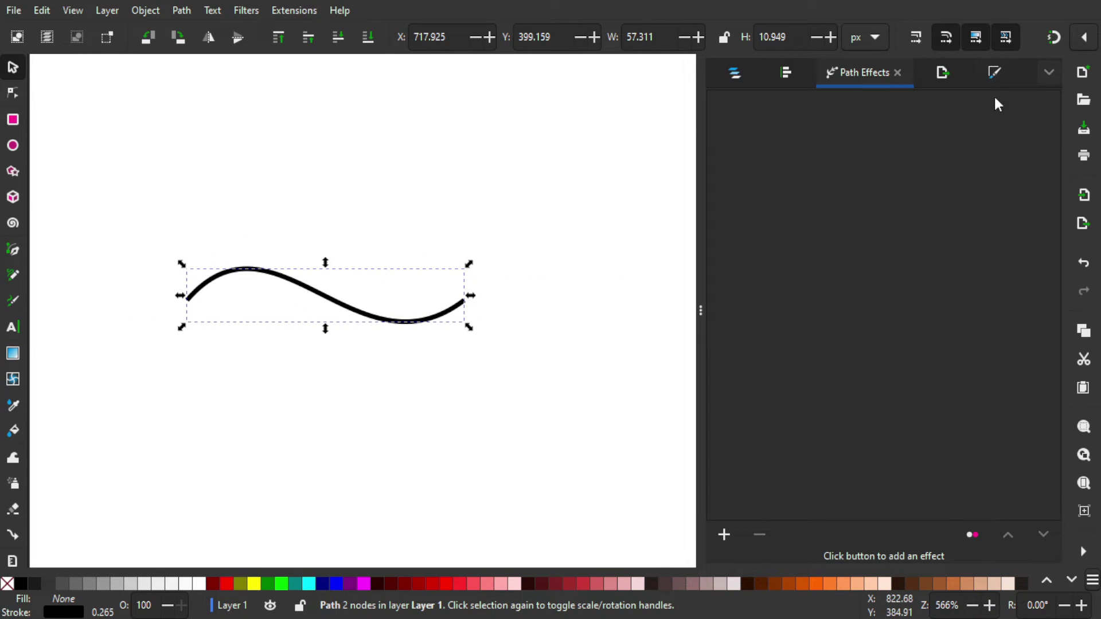
{"action": "left_click", "coordinate": [994, 72]}
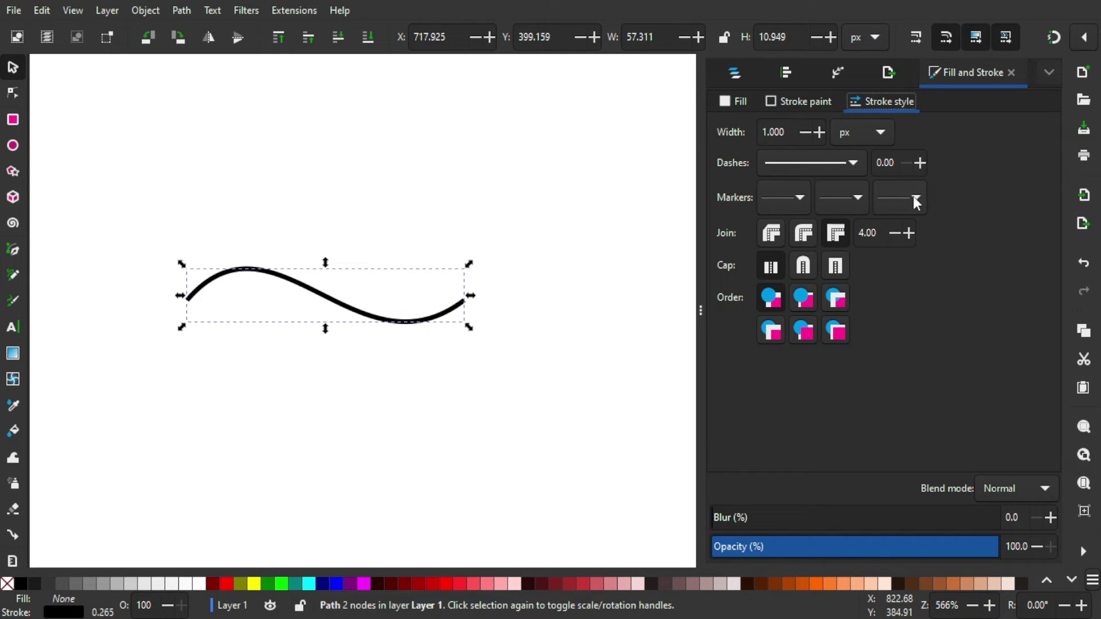
{"action": "left_click", "coordinate": [851, 208]}
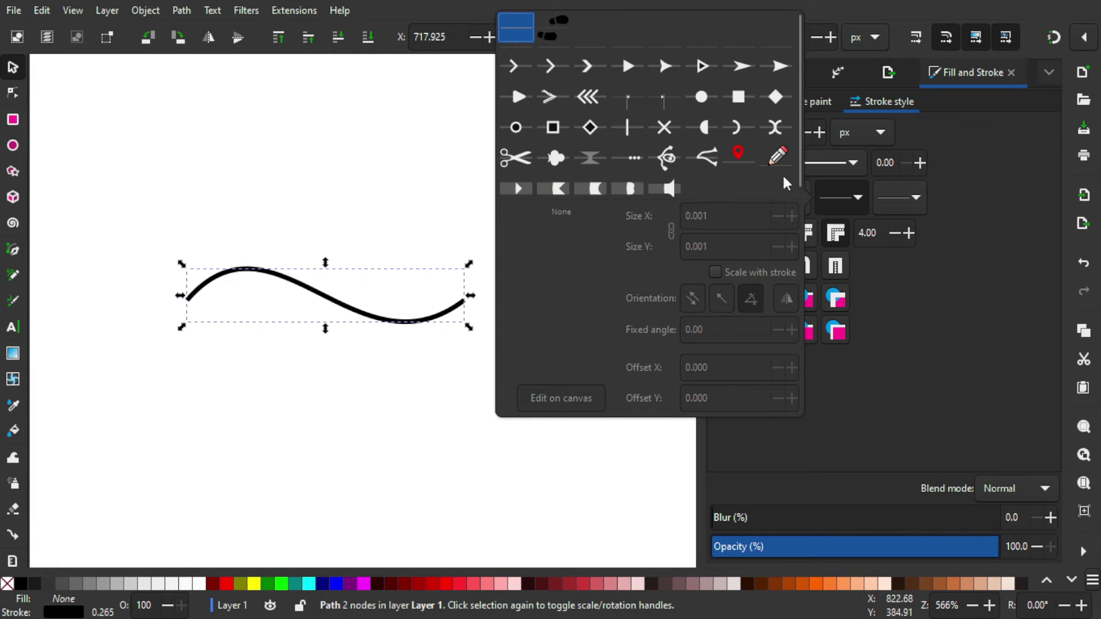
{"action": "left_click", "coordinate": [554, 38]}
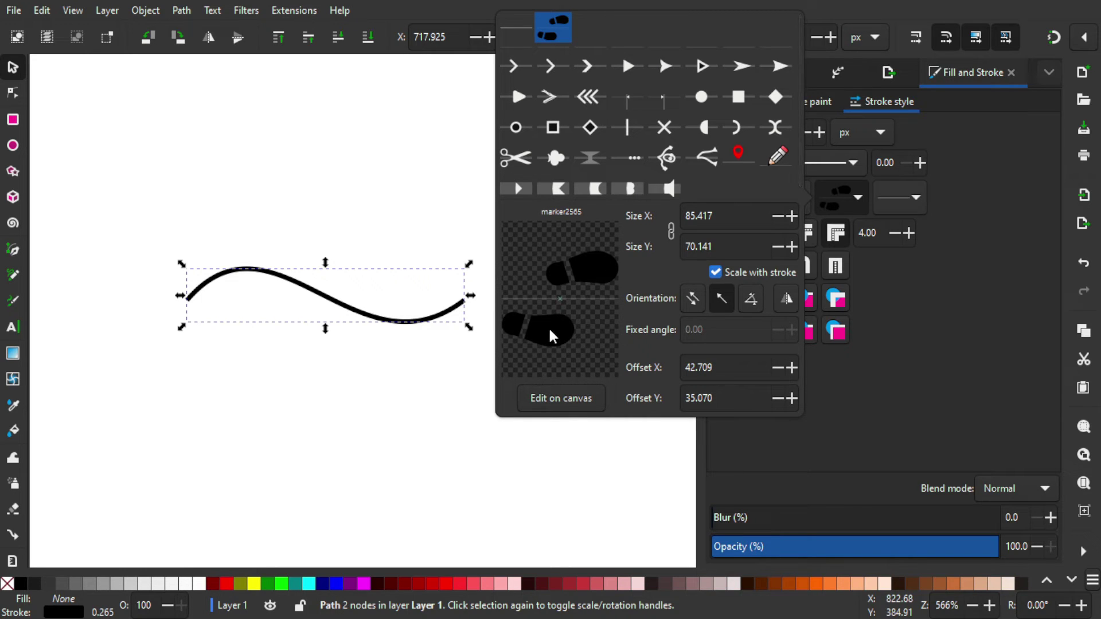
{"action": "left_click", "coordinate": [369, 241]}
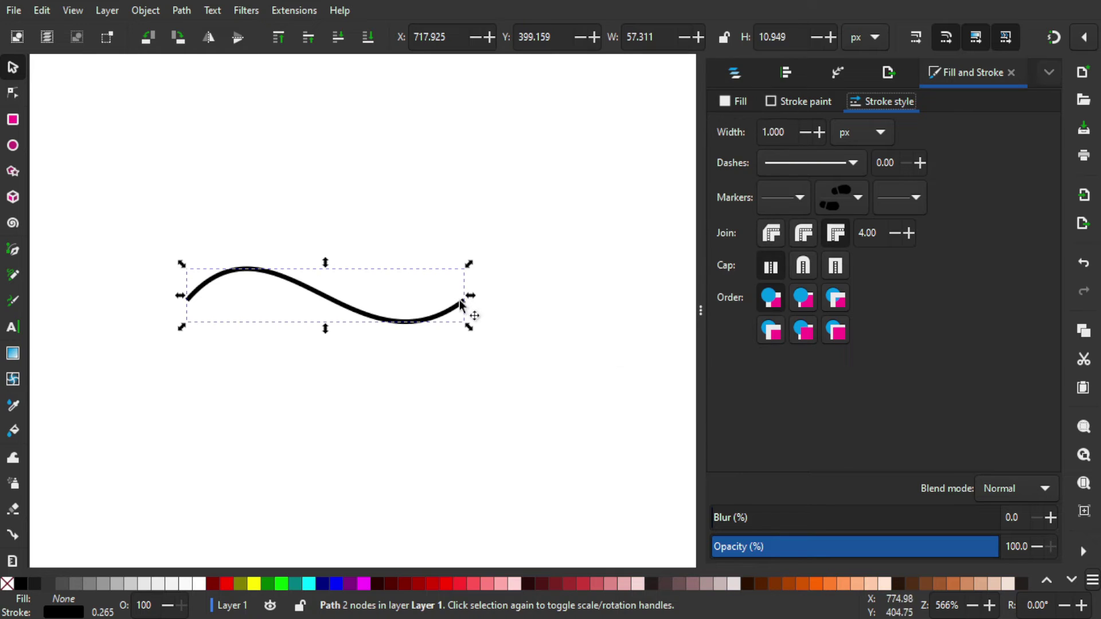
{"action": "left_click_drag", "start_coordinate": [462, 304], "coordinate": [457, 285]}
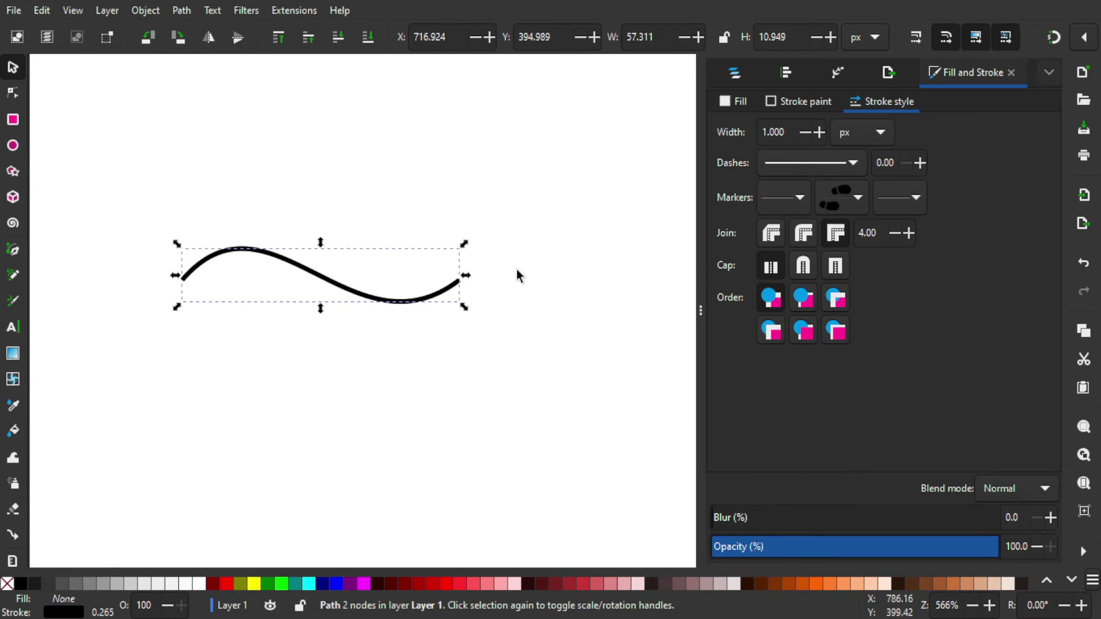
- Select both end nodes of the curve and insert a new node midway between them
{"action": "left_click", "coordinate": [13, 93]}
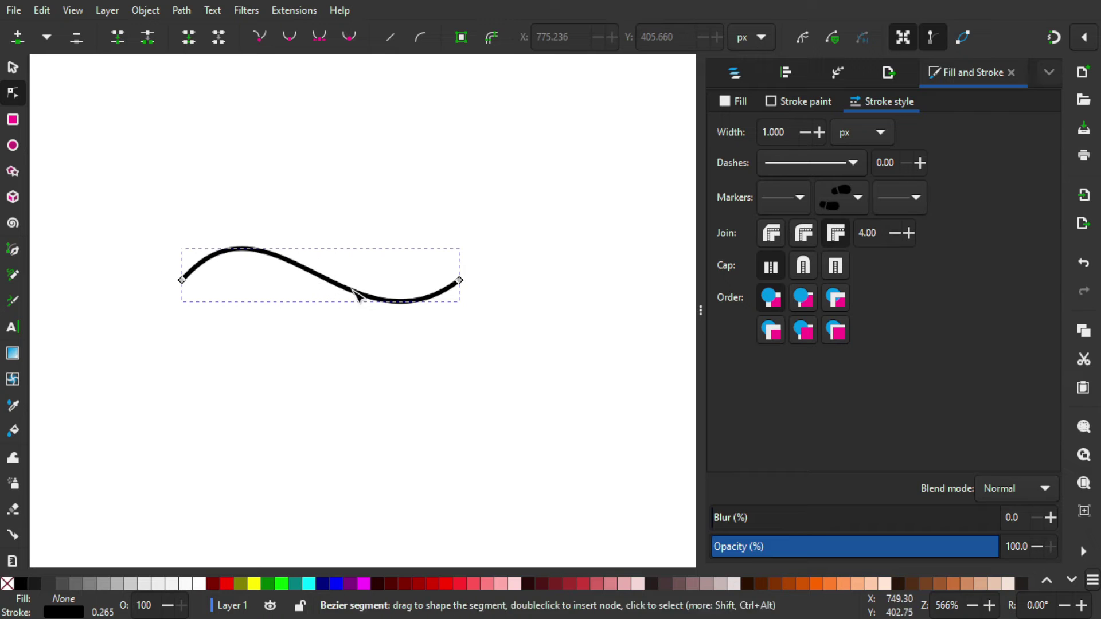
{"action": "left_click_drag", "start_coordinate": [534, 324], "coordinate": [138, 235]}
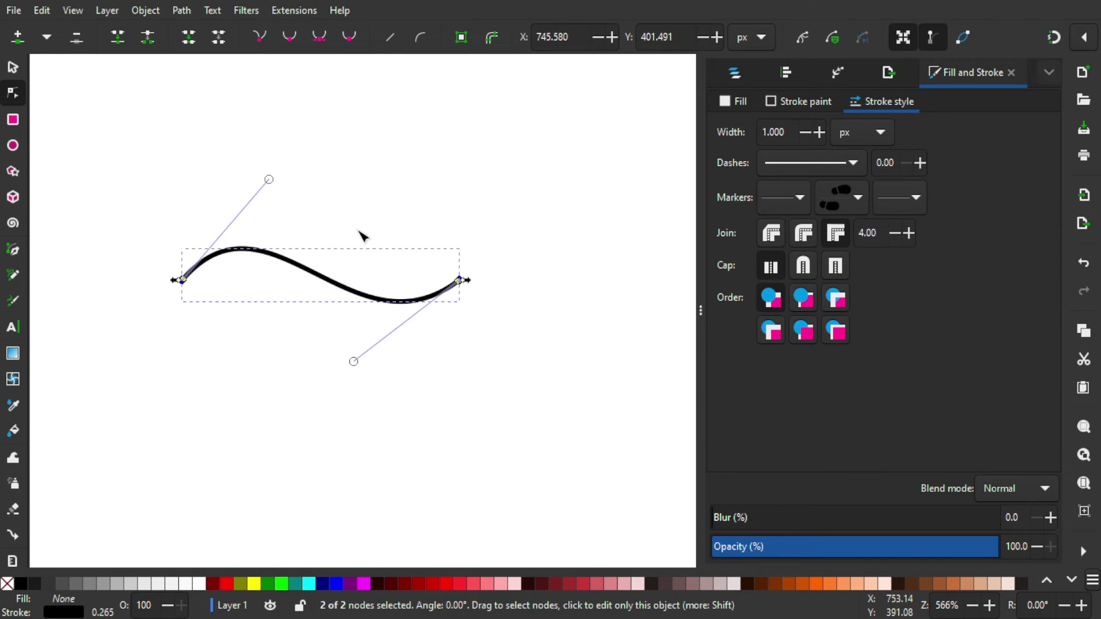
{"action": "left_click", "coordinate": [359, 232]}
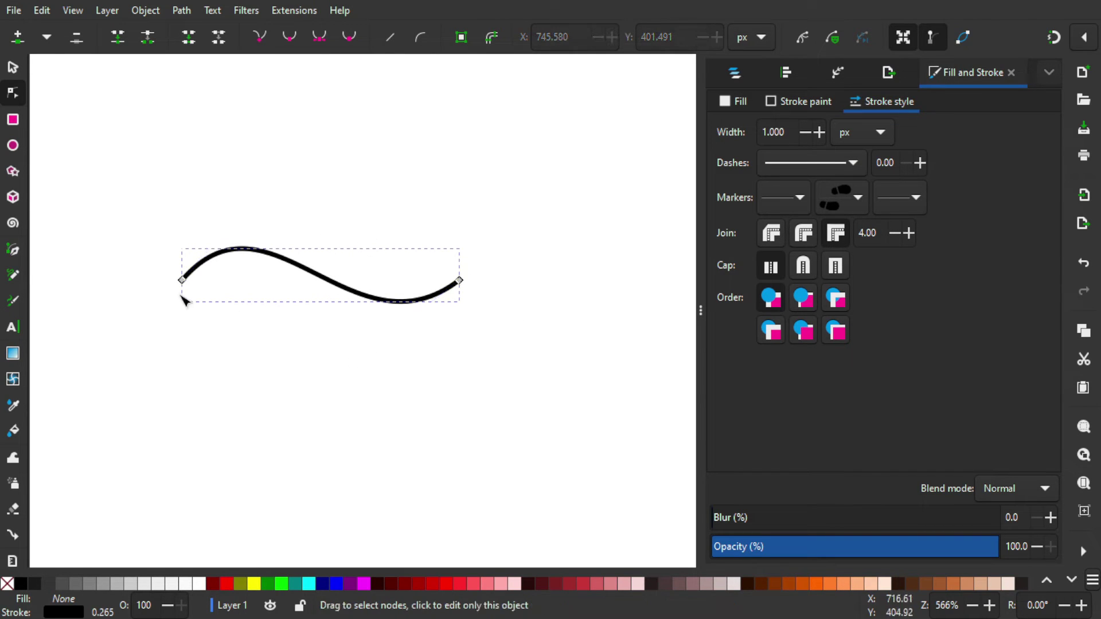
{"action": "left_click", "coordinate": [183, 281]}
{"action": "left_click", "coordinate": [459, 281]}
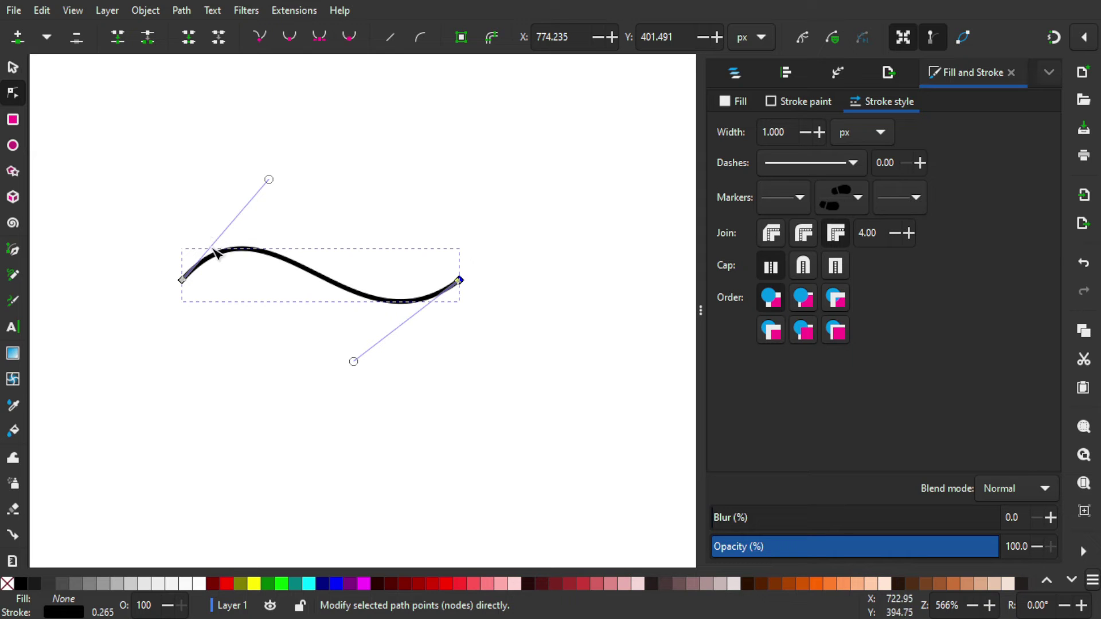
{"action": "left_click_drag", "start_coordinate": [610, 336], "coordinate": [102, 224]}
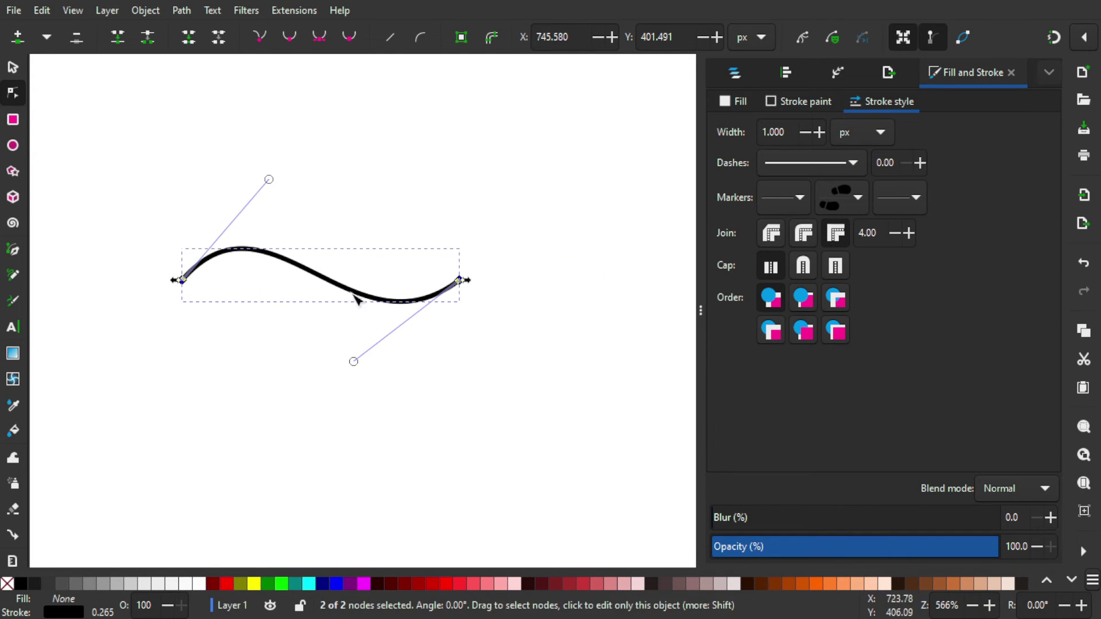
{"action": "left_click", "coordinate": [17, 37]}
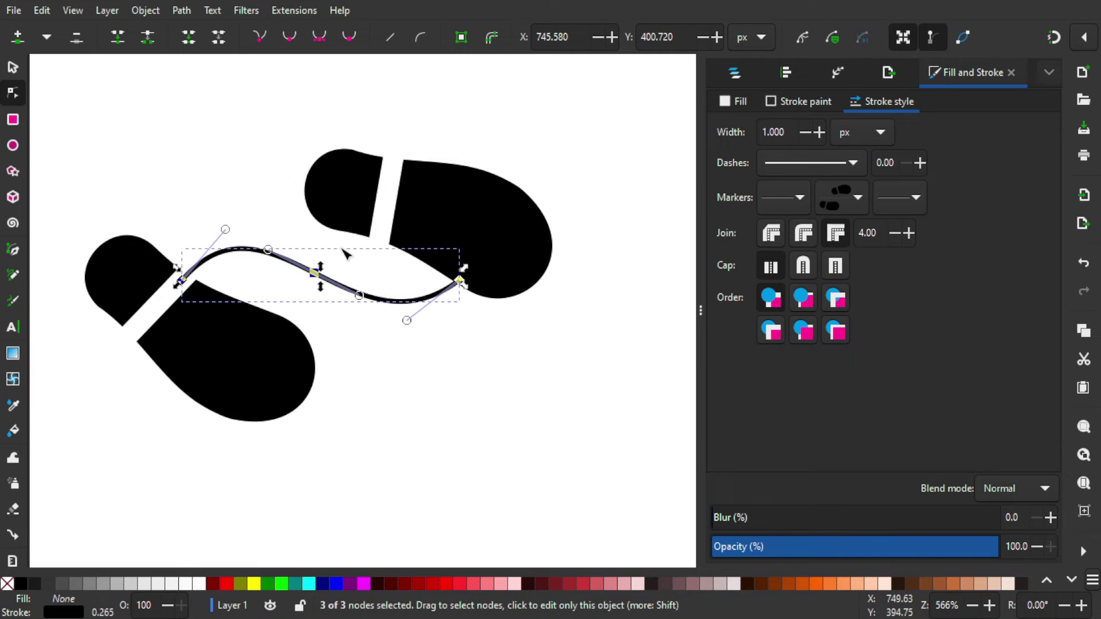
- Scale the curve up proportionally to about 1390 px wide and 266 px high, and place it across the middle of the page
{"action": "scroll", "coordinate": [364, 238], "scroll_direction": "down", "scroll_amount": 1}
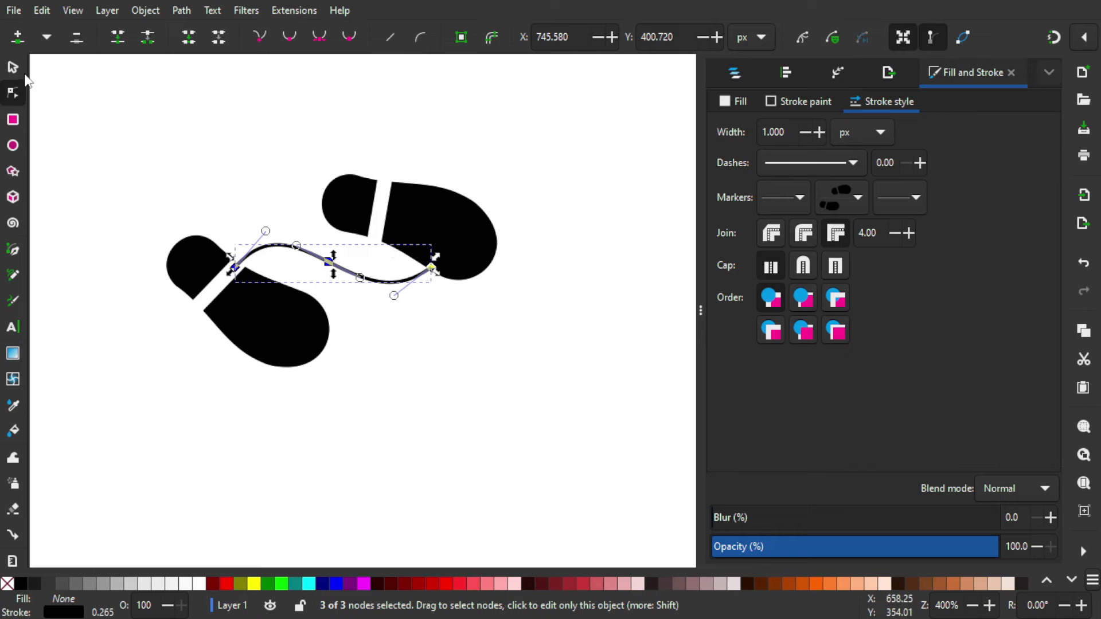
{"action": "left_click", "coordinate": [12, 67]}
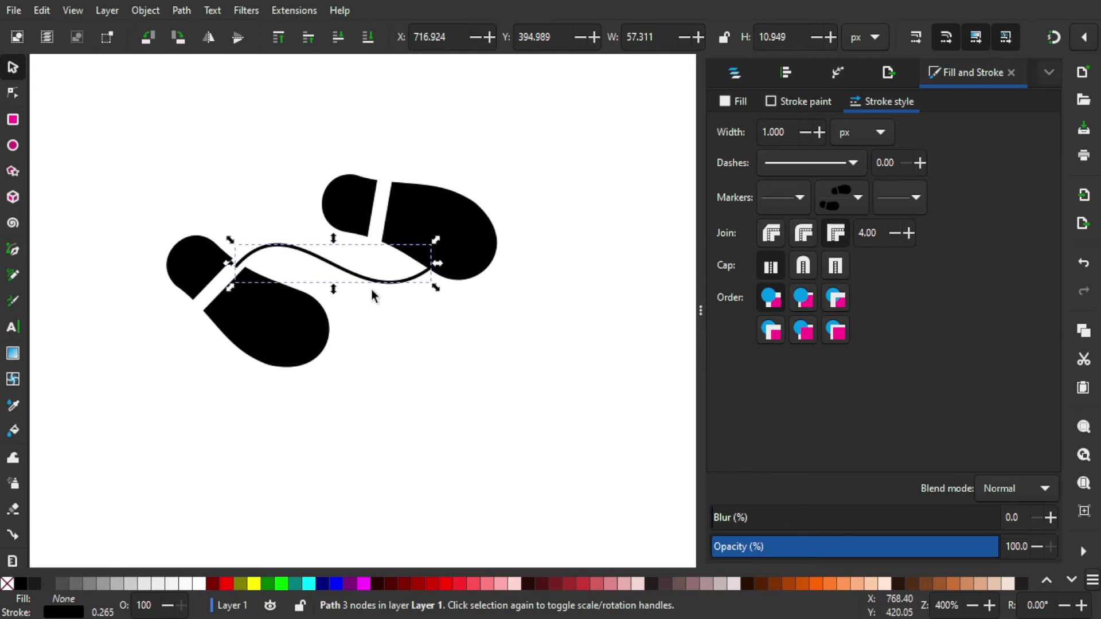
{"action": "scroll", "coordinate": [367, 269], "scroll_direction": "down", "scroll_amount": 2}
{"action": "scroll", "coordinate": [367, 268], "scroll_direction": "down", "scroll_amount": 1}
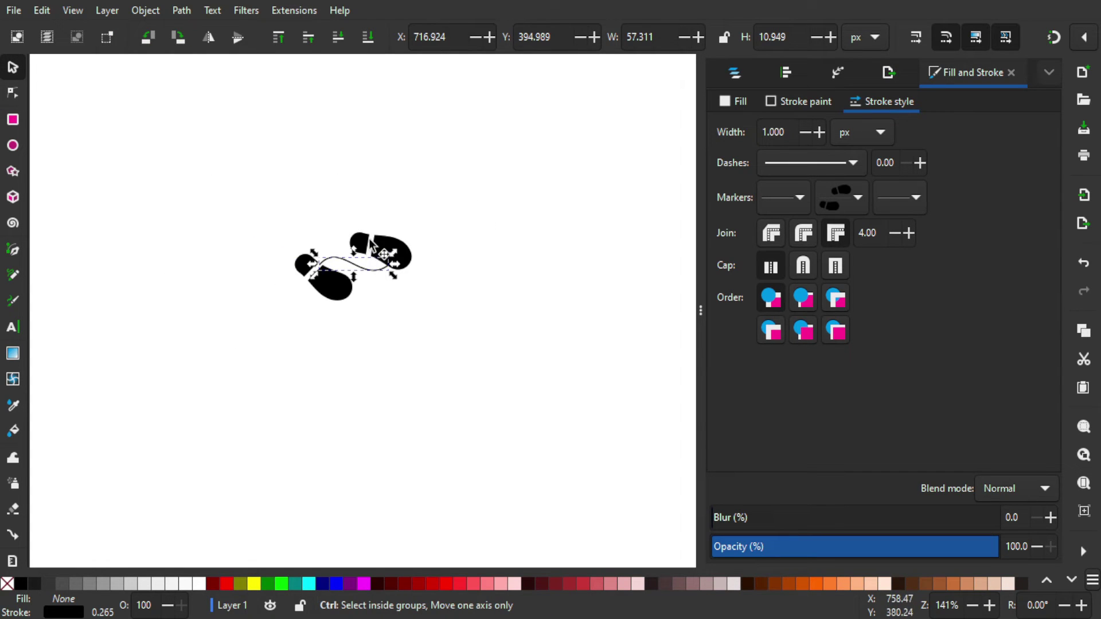
{"action": "scroll", "coordinate": [353, 257], "scroll_direction": "down", "scroll_amount": 2}
{"action": "scroll", "coordinate": [352, 257], "scroll_direction": "down", "scroll_amount": 1}
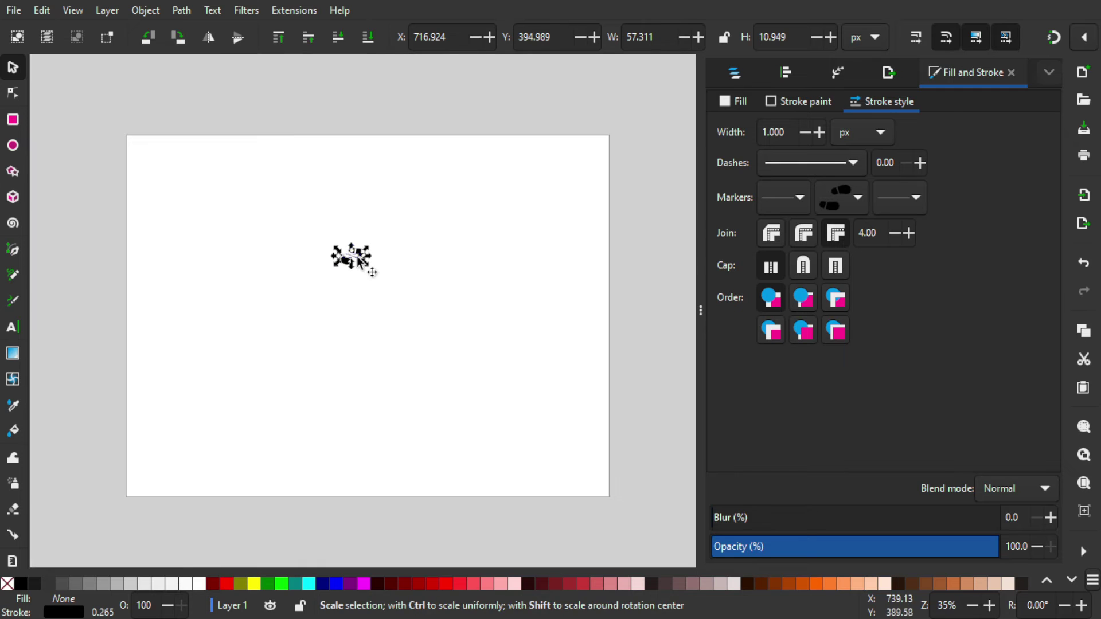
{"action": "scroll", "coordinate": [367, 270], "scroll_direction": "up", "scroll_amount": 1}
{"action": "scroll", "coordinate": [360, 278], "scroll_direction": "down", "scroll_amount": 1}
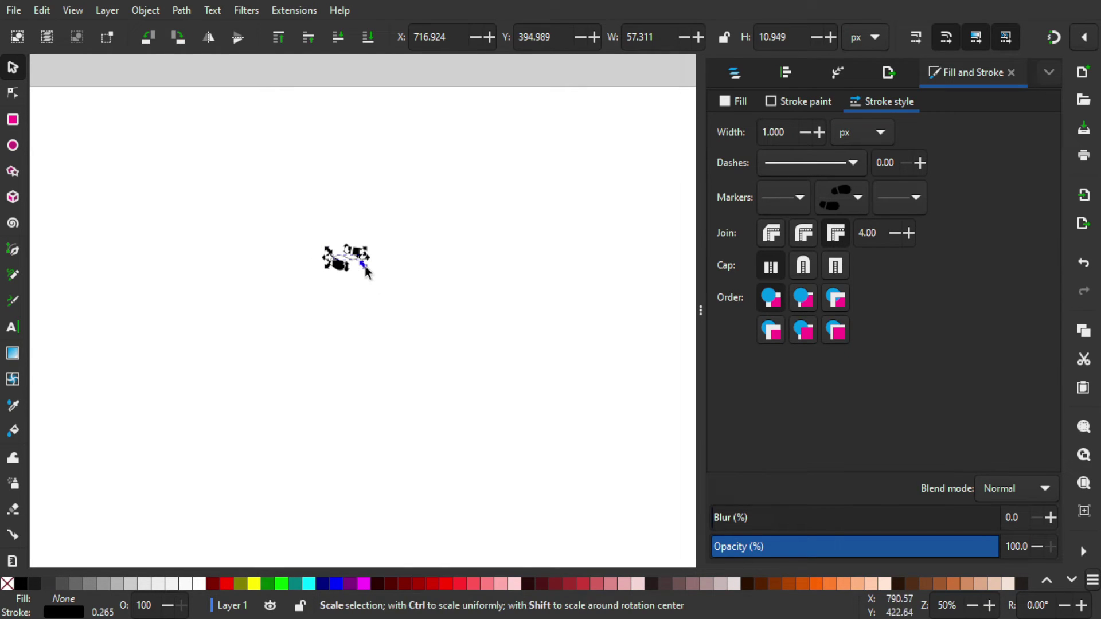
{"action": "left_click_drag", "start_coordinate": [367, 270], "coordinate": [487, 338]}
{"action": "scroll", "coordinate": [505, 307], "scroll_direction": "down", "scroll_amount": 1}
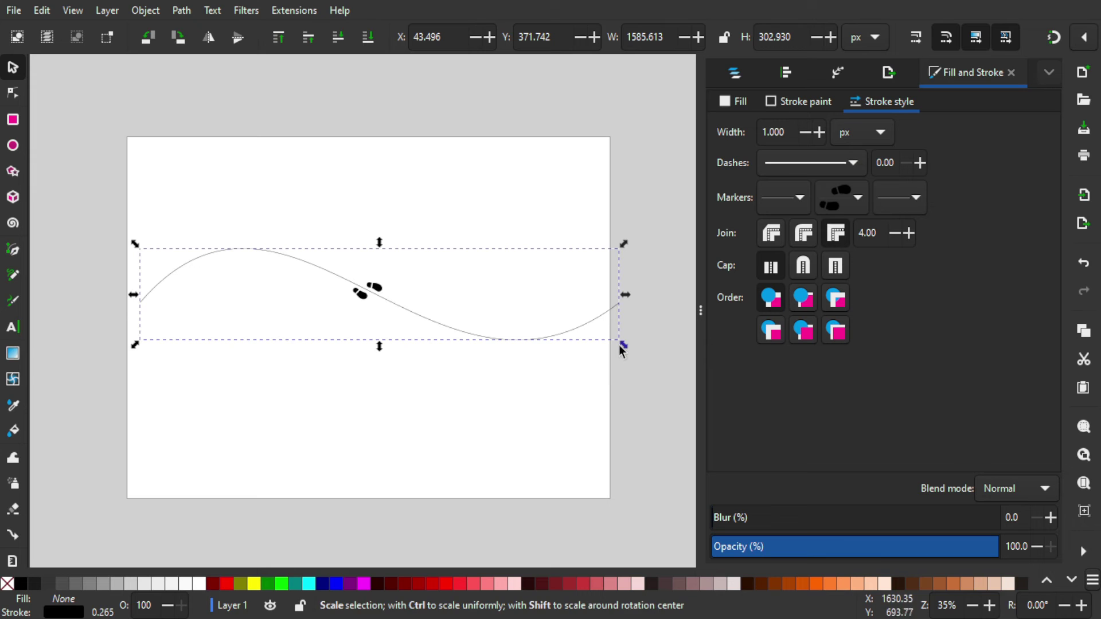
{"action": "left_click_drag", "start_coordinate": [618, 346], "coordinate": [530, 367]}
{"action": "left_click", "coordinate": [390, 293]}
- Select all nodes of the enlarged curve and repeatedly insert nodes into its segments until the path has 17 nodes
{"action": "scroll", "coordinate": [390, 292], "scroll_direction": "up", "scroll_amount": 3}
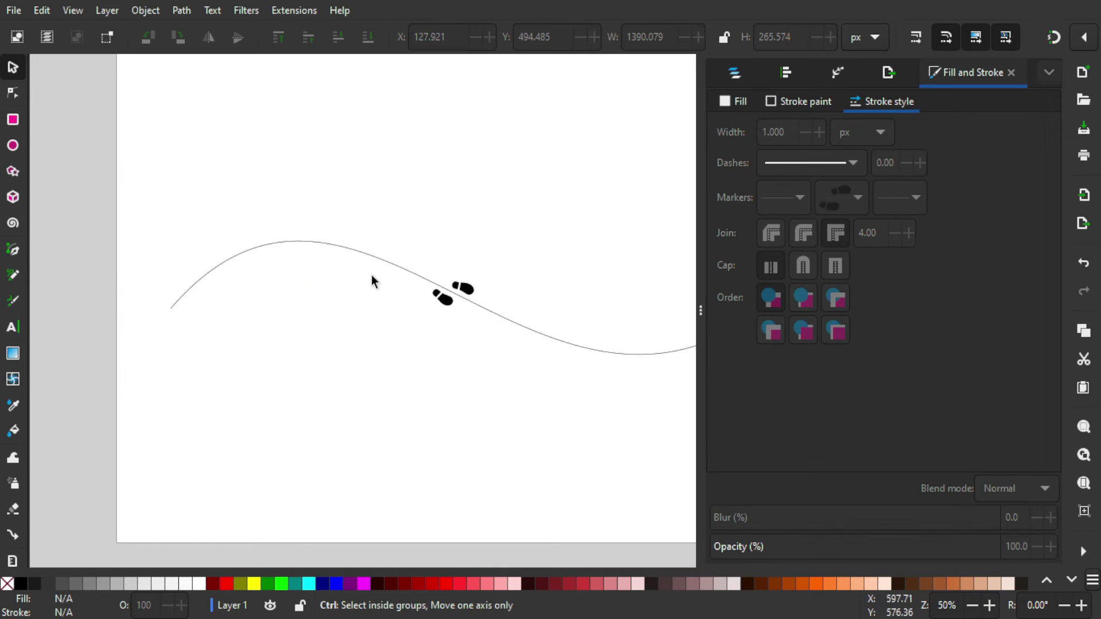
{"action": "left_click", "coordinate": [298, 242]}
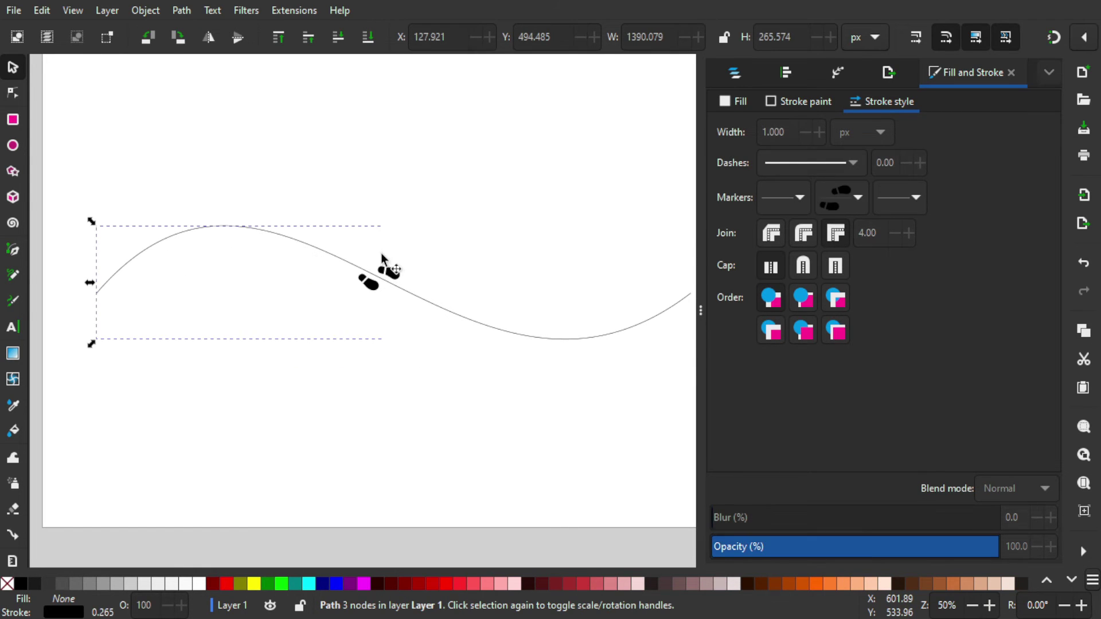
{"action": "scroll", "coordinate": [381, 253], "scroll_direction": "right", "scroll_amount": 2}
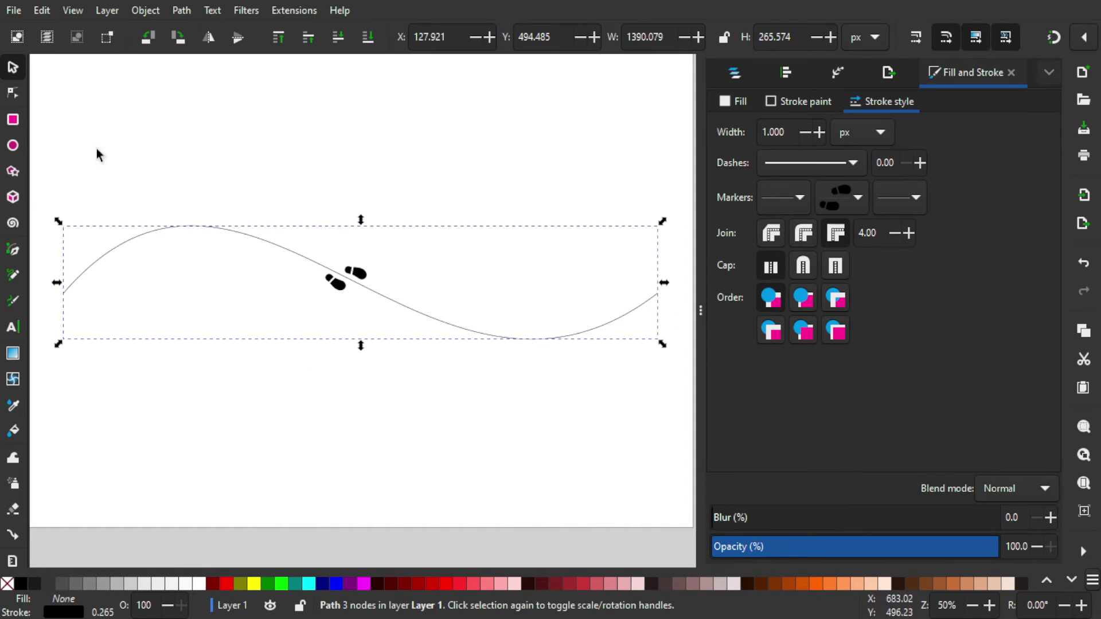
{"action": "left_click", "coordinate": [13, 93]}
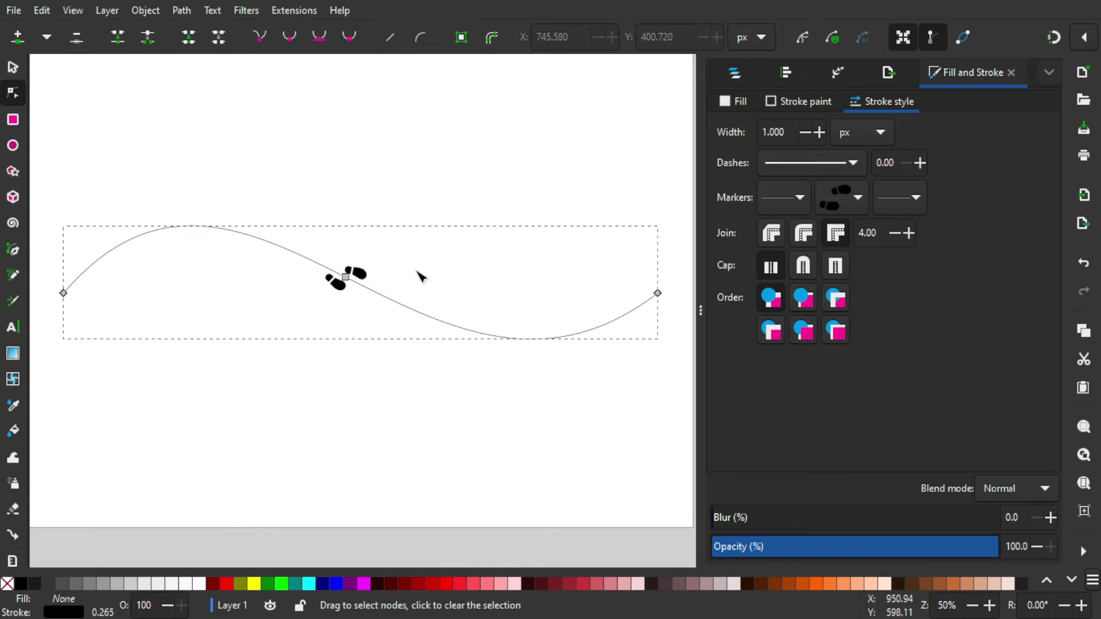
{"action": "left_click_drag", "start_coordinate": [429, 249], "coordinate": [479, 242]}
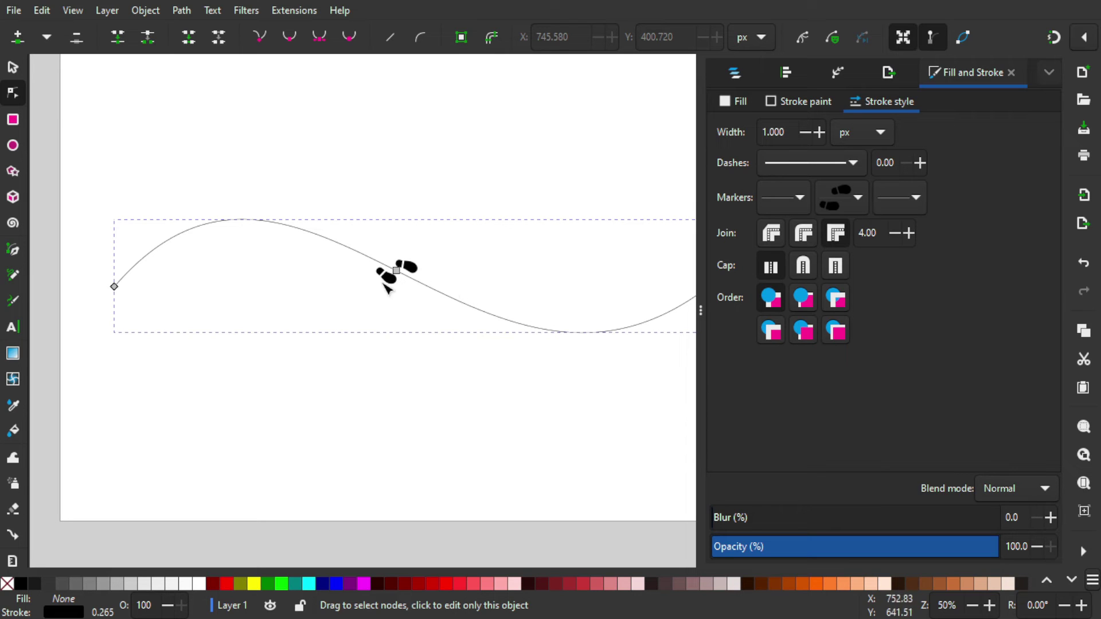
{"action": "scroll", "coordinate": [453, 288], "scroll_direction": "right", "scroll_amount": 1}
{"action": "scroll", "coordinate": [443, 288], "scroll_direction": "down", "scroll_amount": 1}
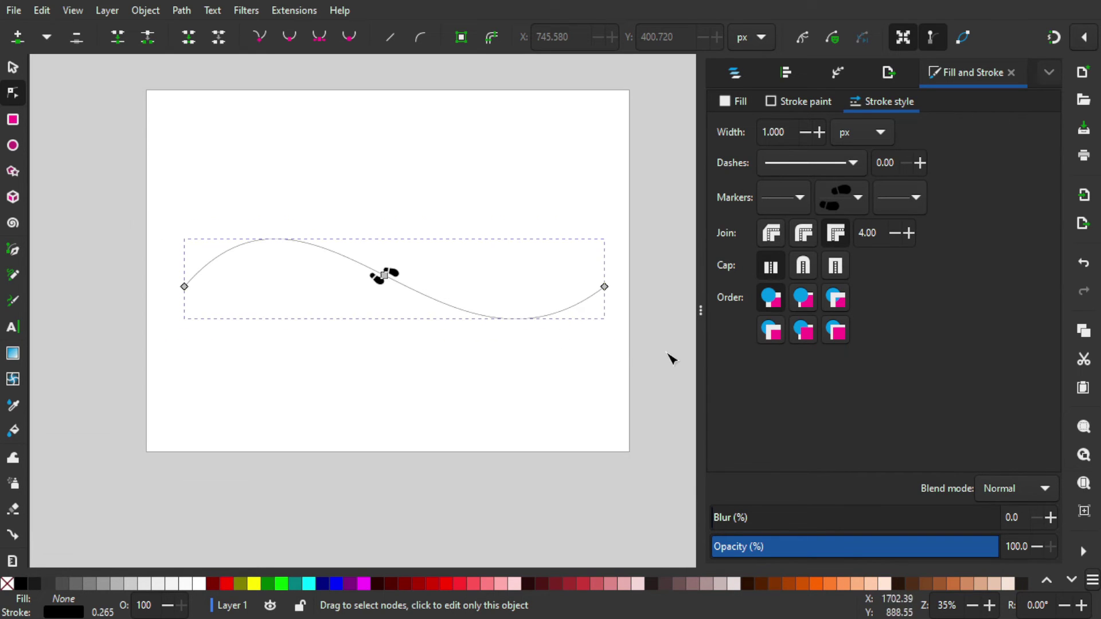
{"action": "left_click_drag", "start_coordinate": [660, 351], "coordinate": [177, 207]}
{"action": "scroll", "coordinate": [408, 273], "scroll_direction": "up", "scroll_amount": 1}
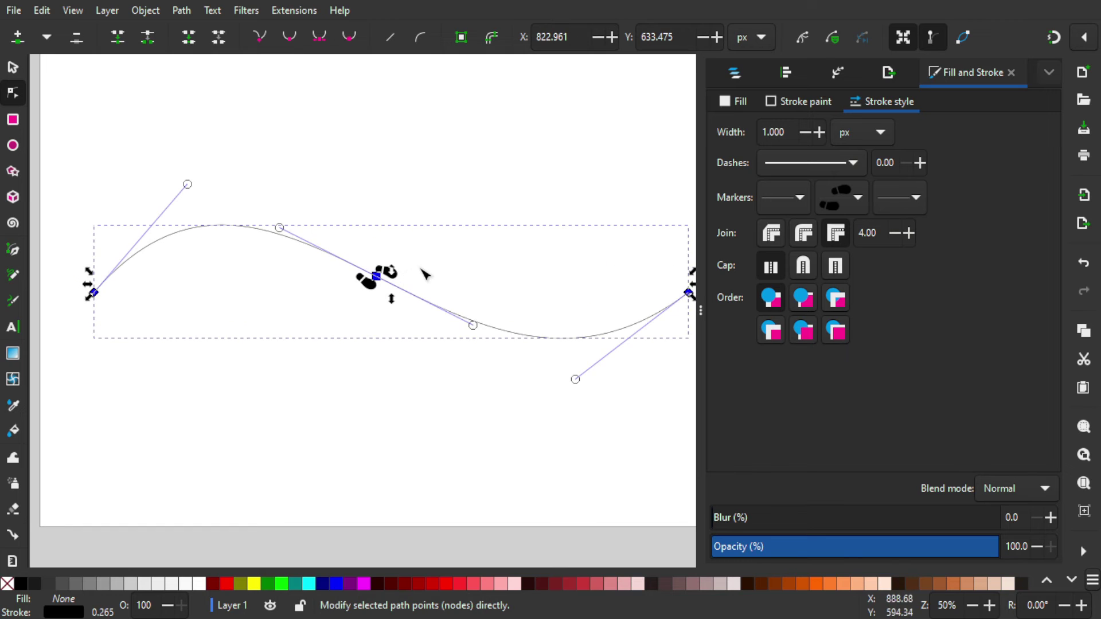
{"action": "left_click_drag", "start_coordinate": [419, 269], "coordinate": [369, 261]}
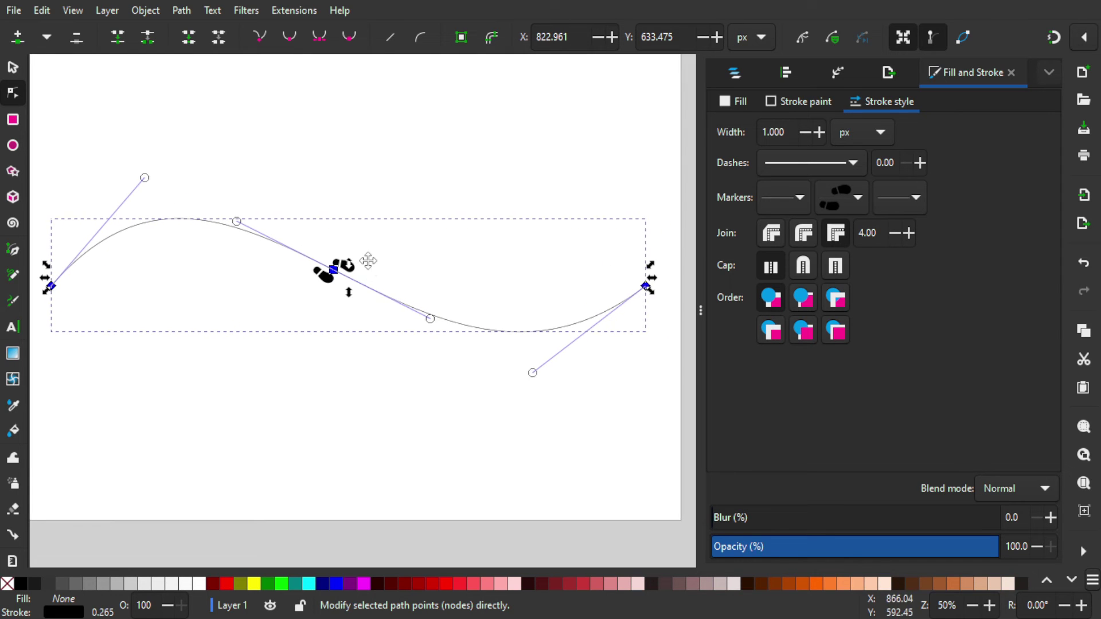
{"action": "left_click", "coordinate": [18, 38]}
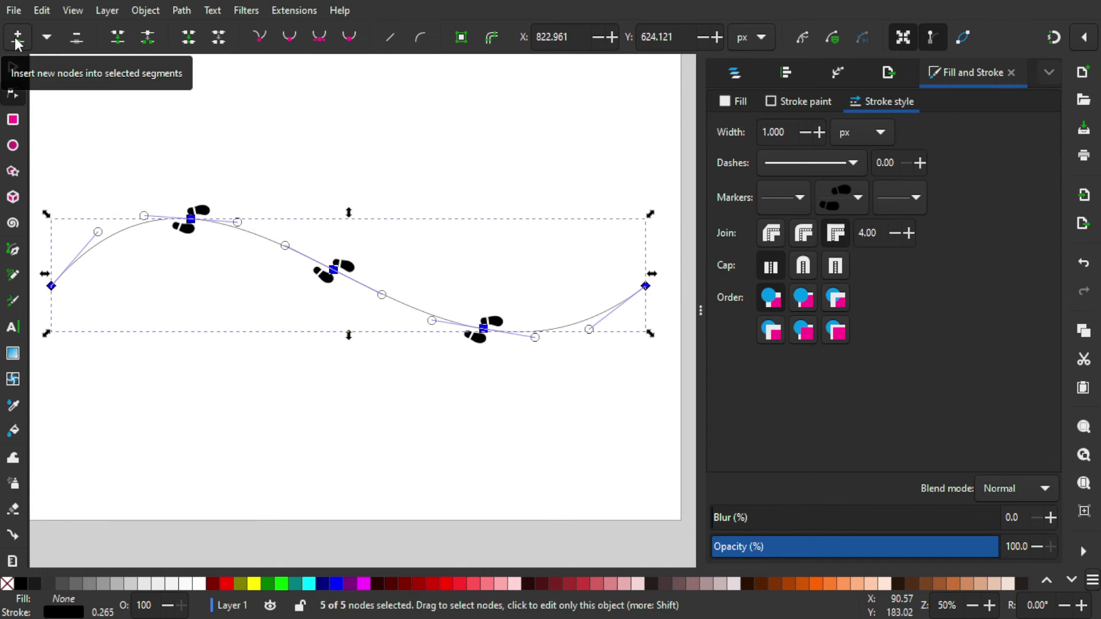
{"action": "left_click", "coordinate": [18, 38]}
{"action": "left_click", "coordinate": [17, 38]}
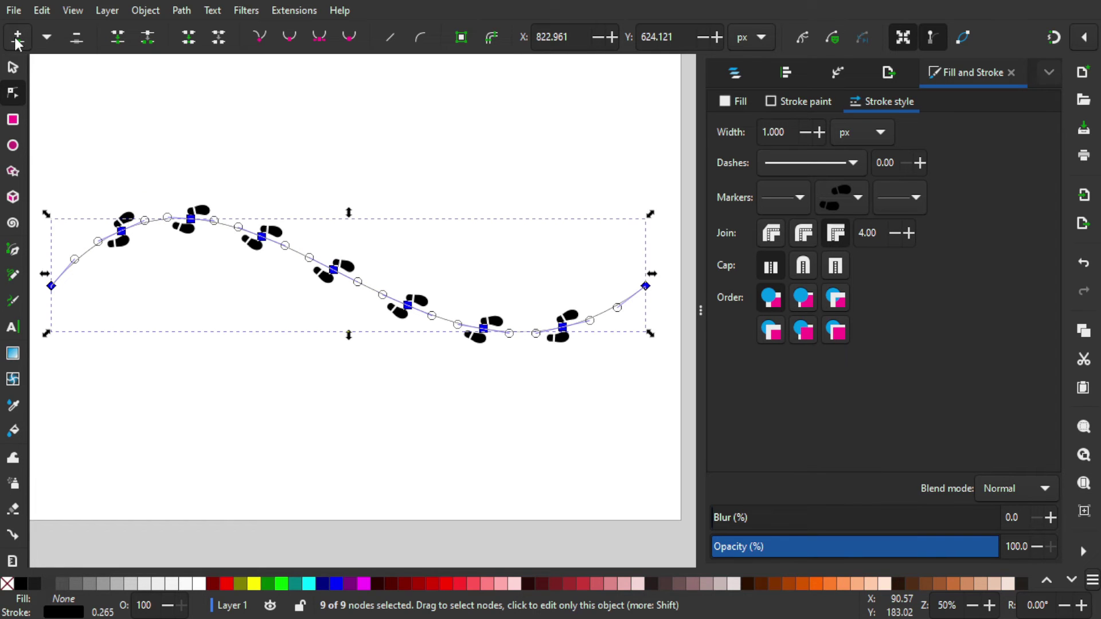
{"action": "key", "text": "ctrl+z"}
{"action": "left_click", "coordinate": [18, 38]}
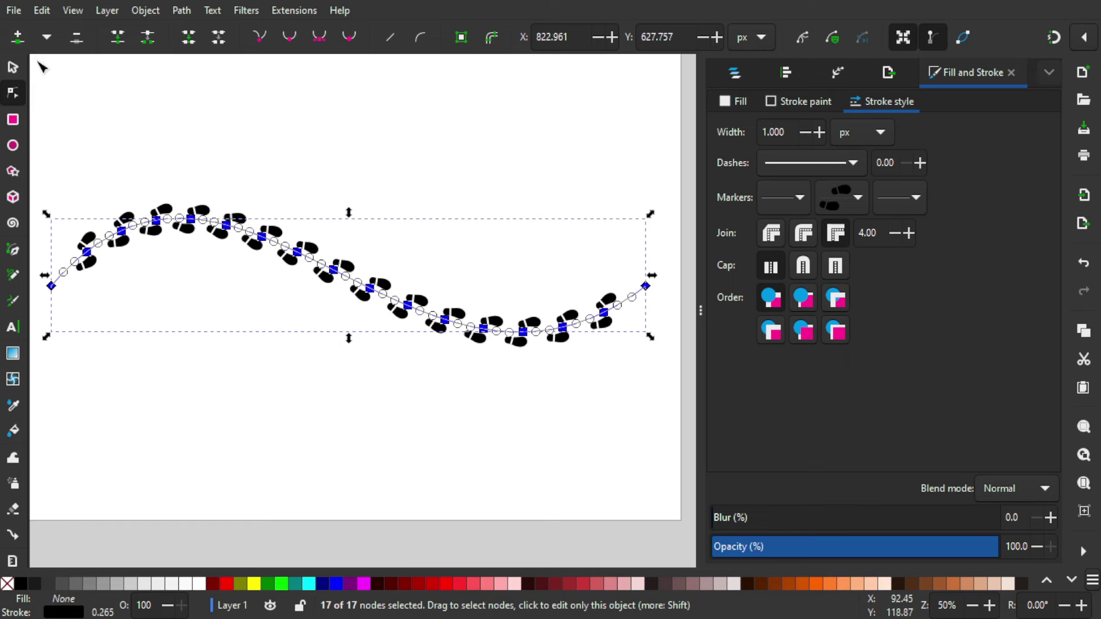
- Narrow the footprint path symmetrically about its centre to about 1149 px wide, keeping its height
{"action": "left_click", "coordinate": [13, 67]}
{"action": "key", "text": "Escape"}
{"action": "left_click_drag", "start_coordinate": [437, 296], "coordinate": [418, 288]}
{"action": "left_click_drag", "start_coordinate": [361, 232], "coordinate": [409, 229]}
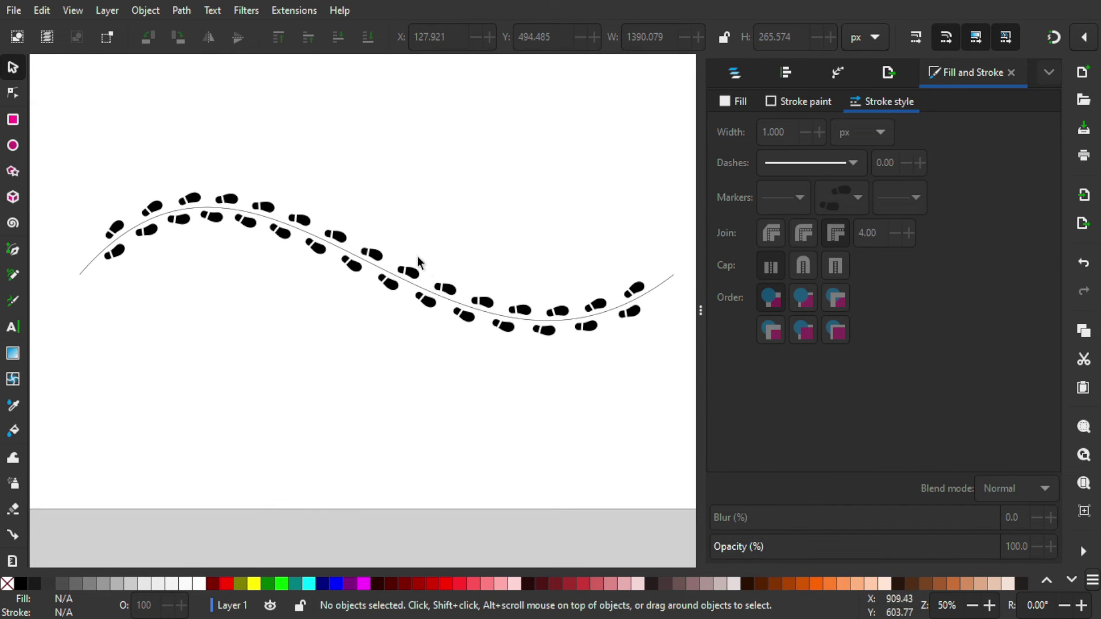
{"action": "left_click", "coordinate": [223, 196]}
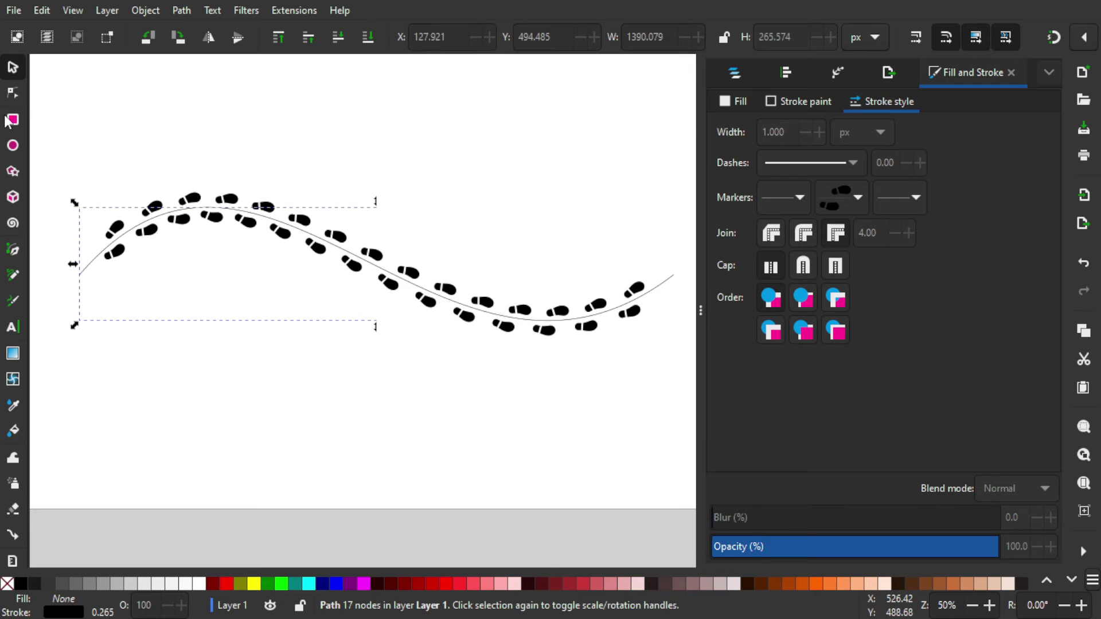
{"action": "left_click", "coordinate": [13, 93]}
{"action": "left_click", "coordinate": [13, 67]}
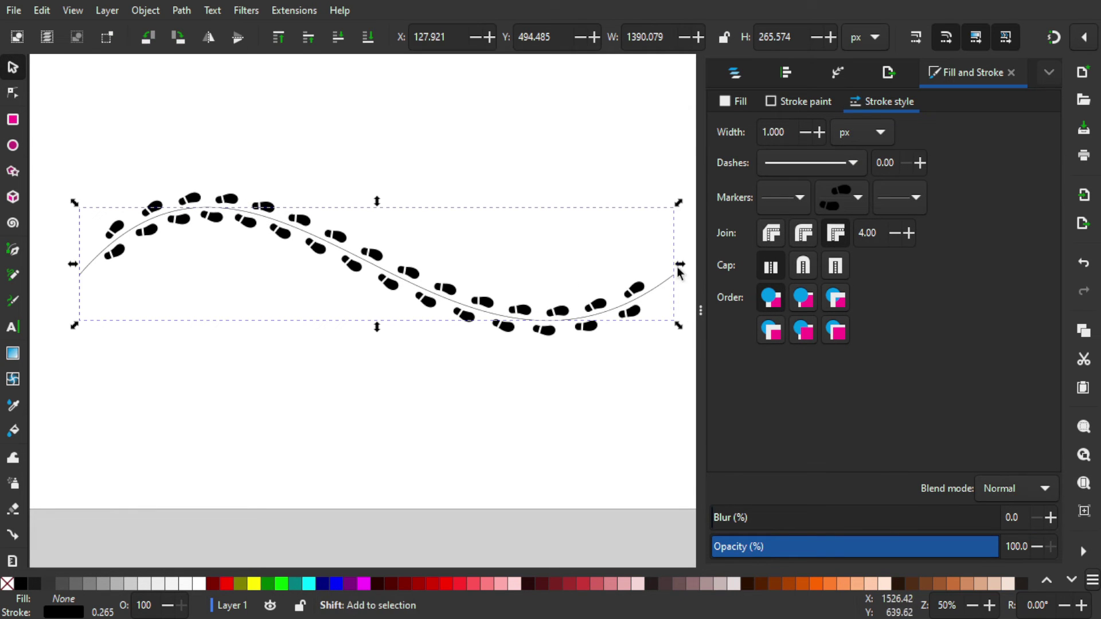
{"action": "left_click_drag", "start_coordinate": [680, 264], "coordinate": [629, 267]}
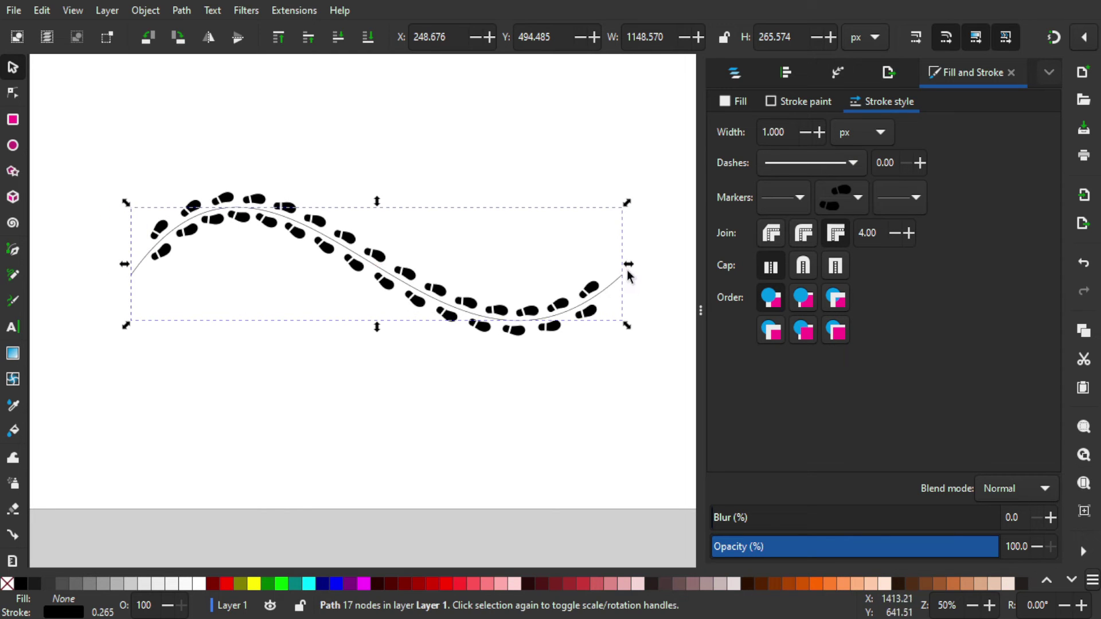
{"action": "scroll", "coordinate": [608, 269], "scroll_direction": "down", "scroll_amount": 1}
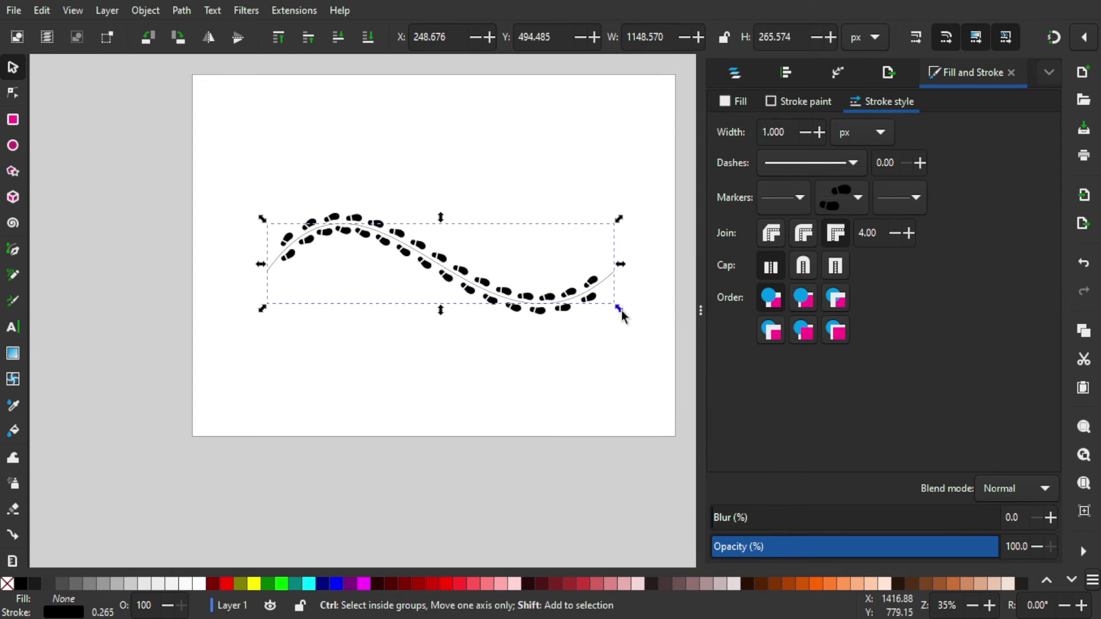
- Enlarge the footprint path proportionally about its centre to about 1437 px wide and 332 px high, and display its nodes
{"action": "left_click_drag", "start_coordinate": [618, 309], "coordinate": [663, 328]}
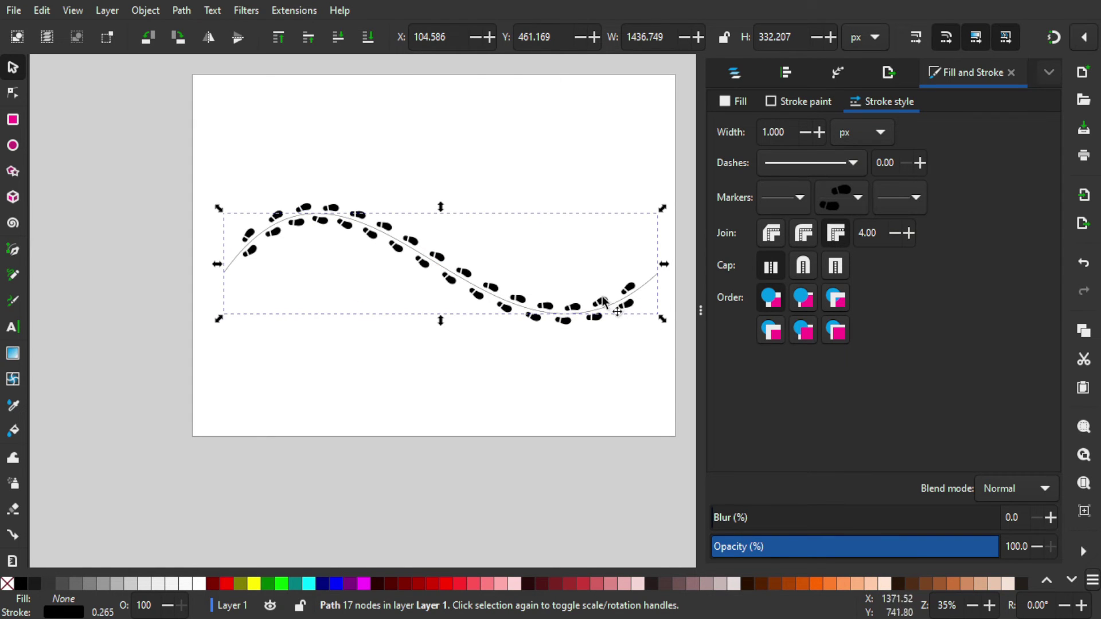
{"action": "left_click_drag", "start_coordinate": [611, 301], "coordinate": [535, 300]}
{"action": "left_click", "coordinate": [13, 97]}
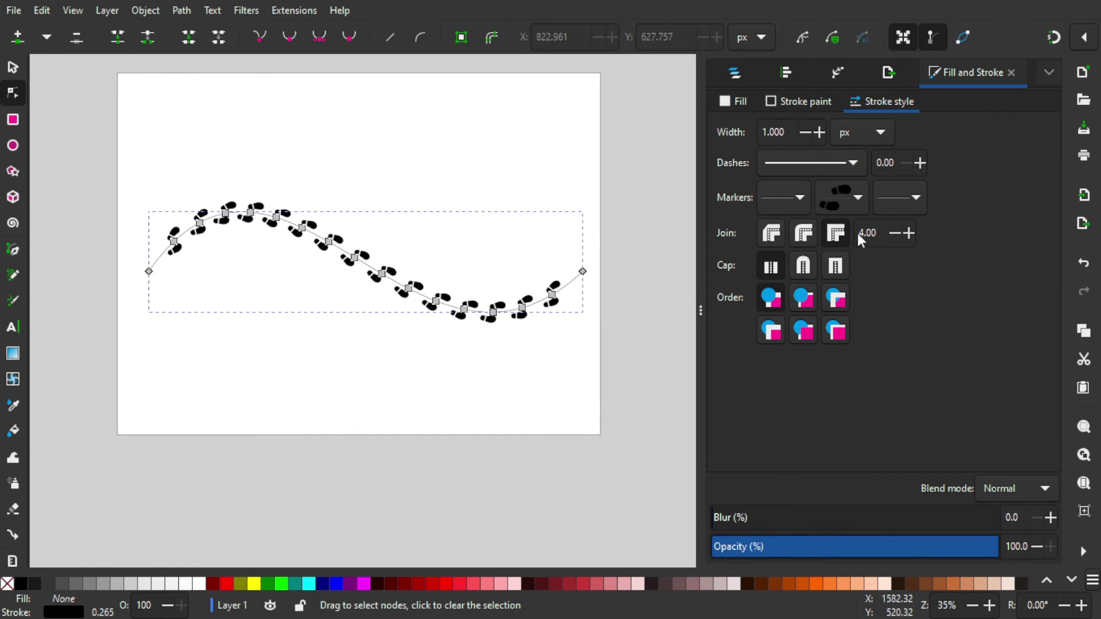
- Set the footprint marker's Size X to 90
{"action": "left_click", "coordinate": [849, 201]}
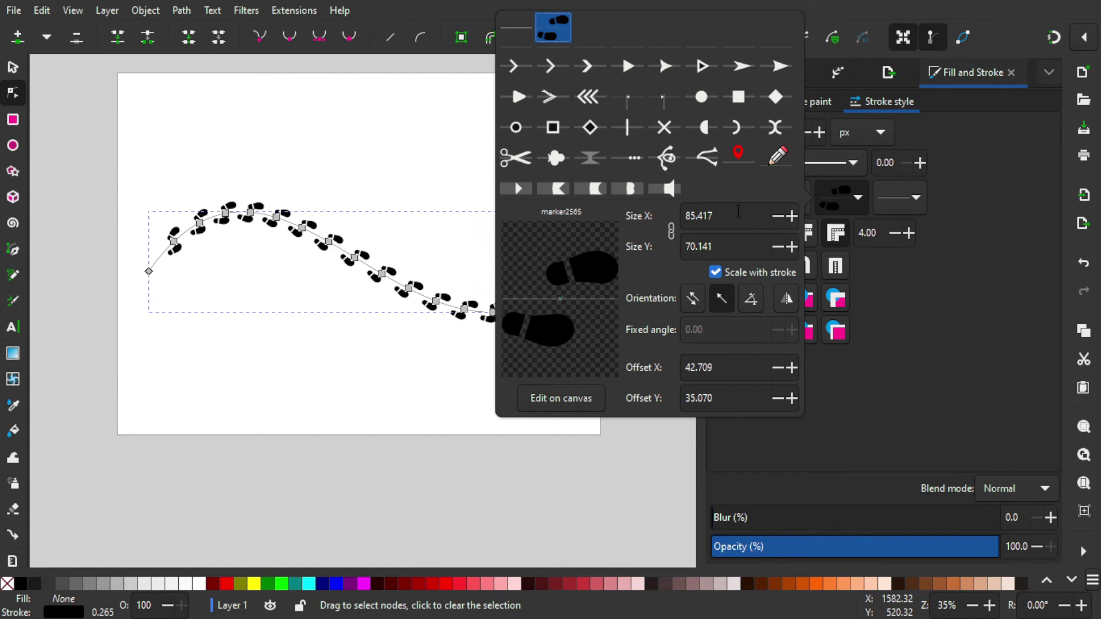
{"action": "left_click", "coordinate": [738, 211]}
{"action": "type", "text": "90"}
{"action": "key", "text": "Return"}
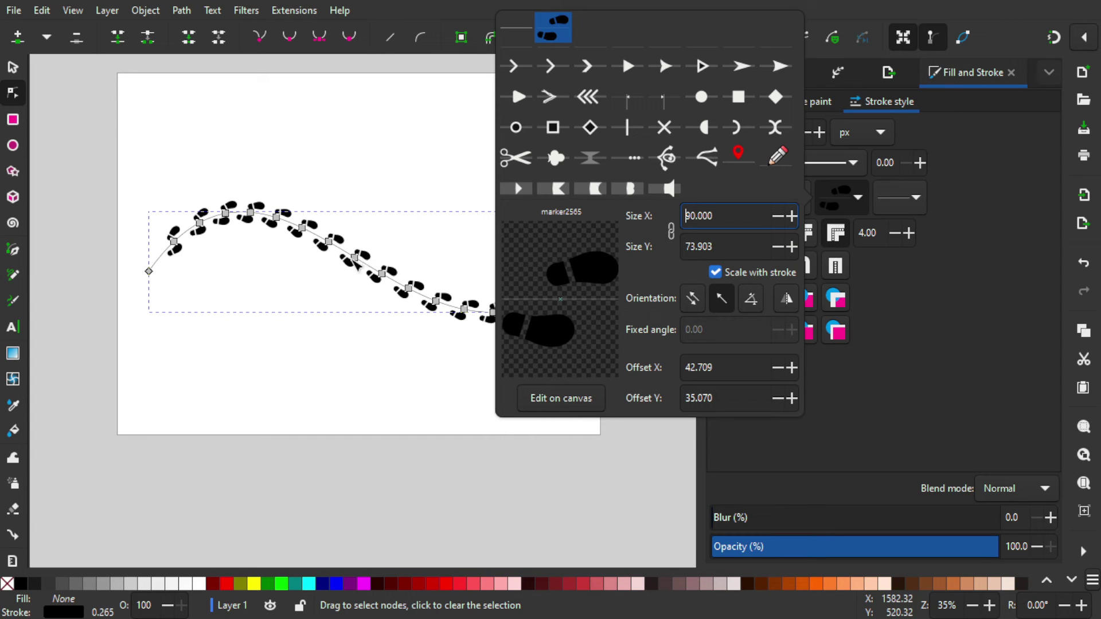
{"action": "left_click", "coordinate": [350, 259]}
- Set the footprint marker's Size X to 100
{"action": "left_click", "coordinate": [827, 196]}
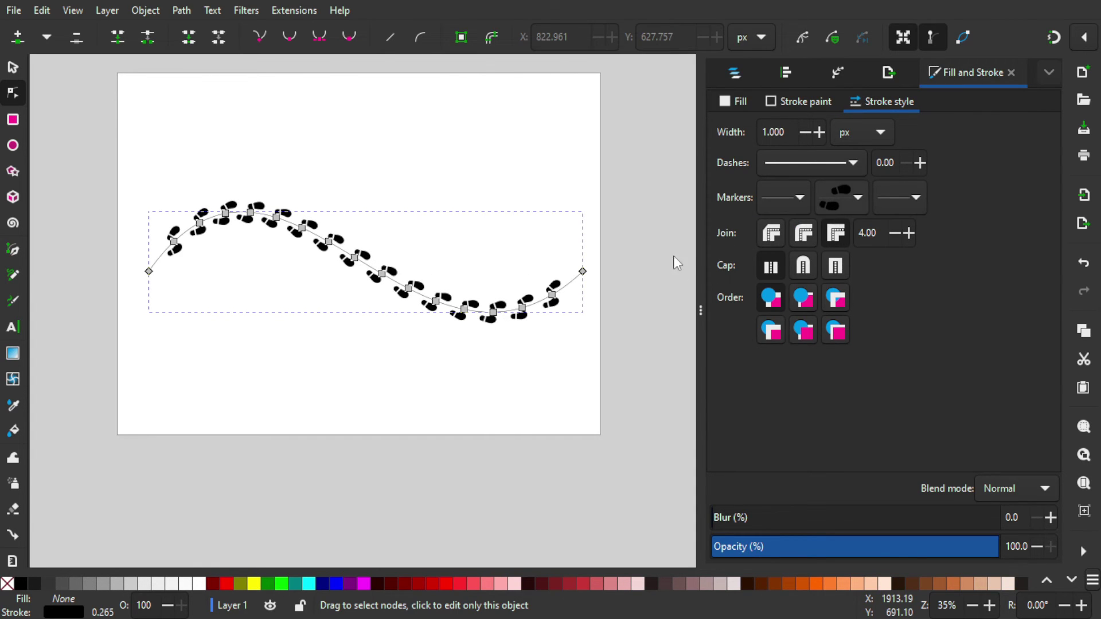
{"action": "left_click", "coordinate": [703, 216]}
{"action": "type", "text": "1"}
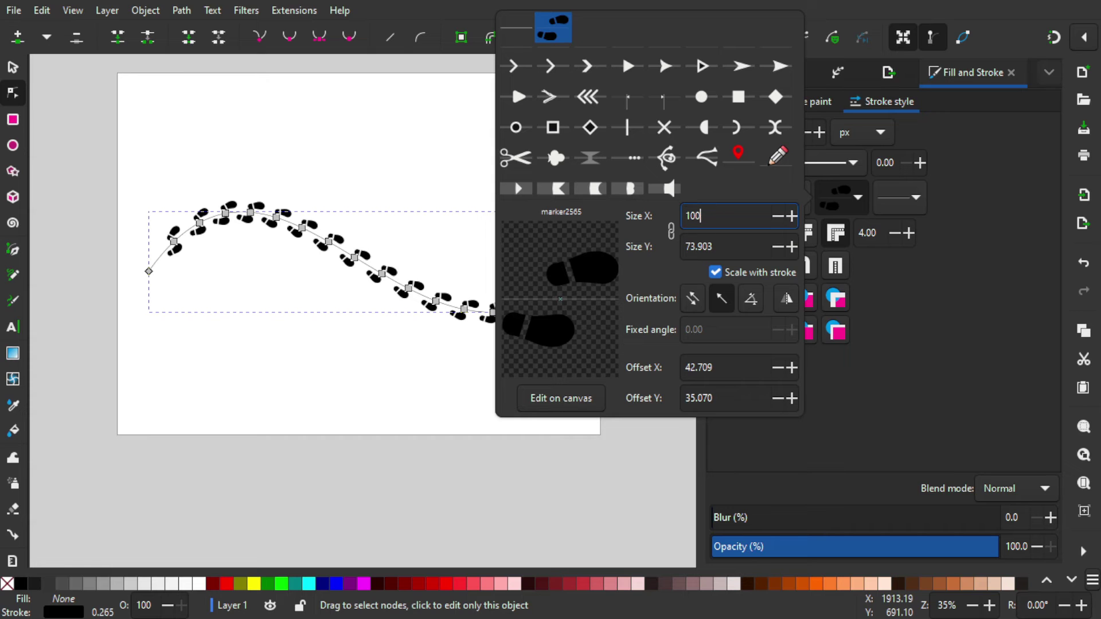
{"action": "type", "text": "00"}
{"action": "key", "text": "Return"}
{"action": "left_click", "coordinate": [364, 151]}
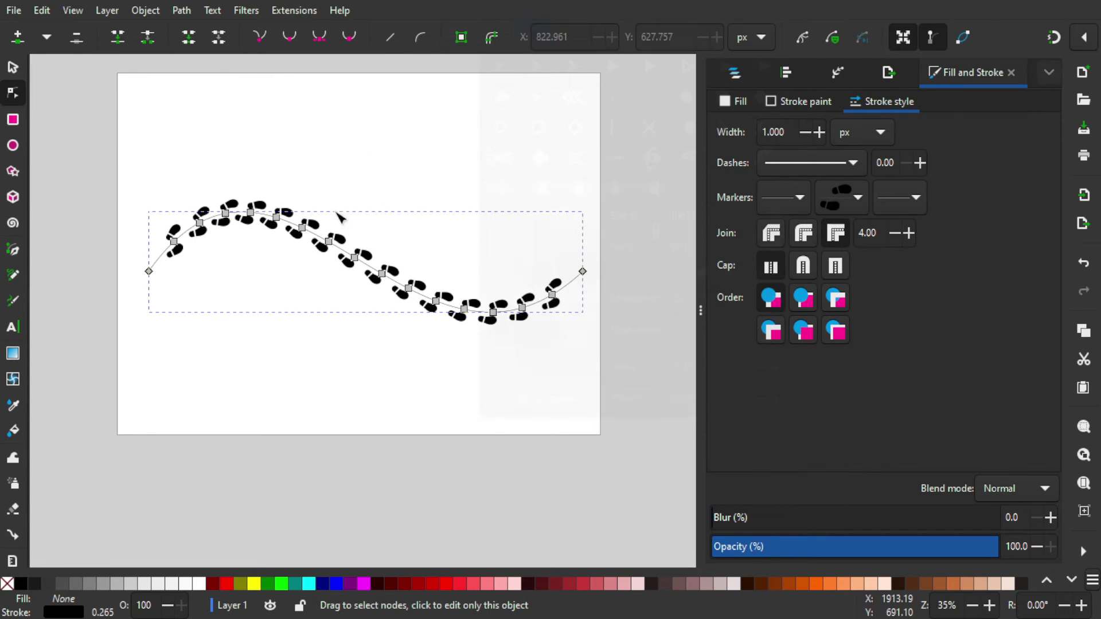
- Try the fixed-angle orientation and a flip on the footprint marker, and restore its path-following orientation and original facing
{"action": "left_click", "coordinate": [11, 65]}
{"action": "scroll", "coordinate": [495, 340], "scroll_direction": "up", "scroll_amount": 1}
{"action": "left_click_drag", "start_coordinate": [456, 303], "coordinate": [487, 315]}
{"action": "left_click", "coordinate": [842, 207]}
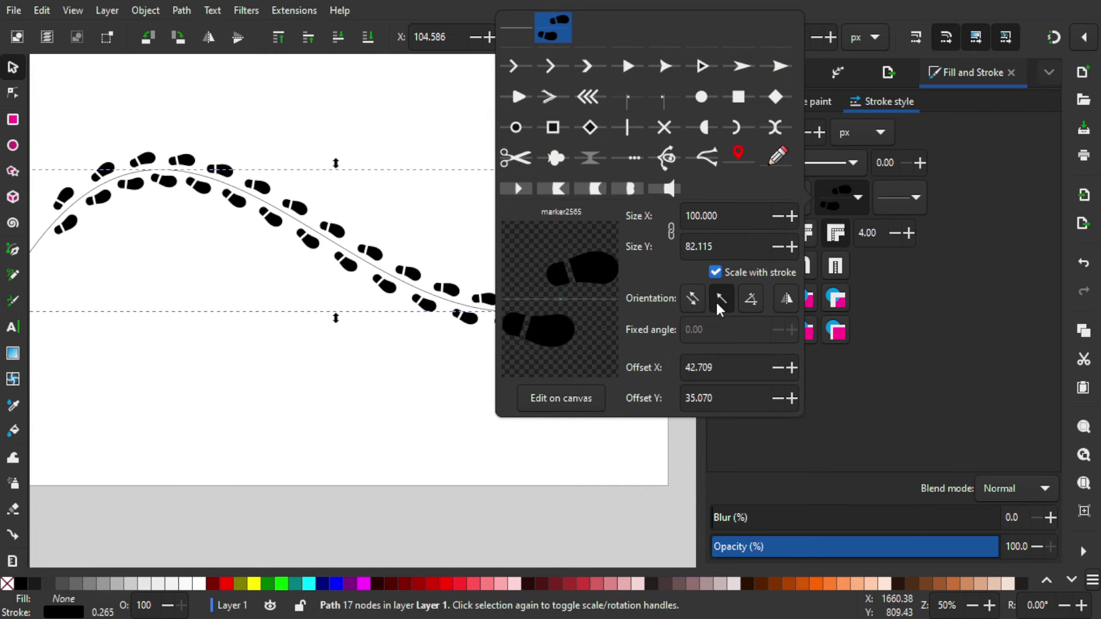
{"action": "left_click", "coordinate": [751, 299]}
{"action": "left_click", "coordinate": [787, 298]}
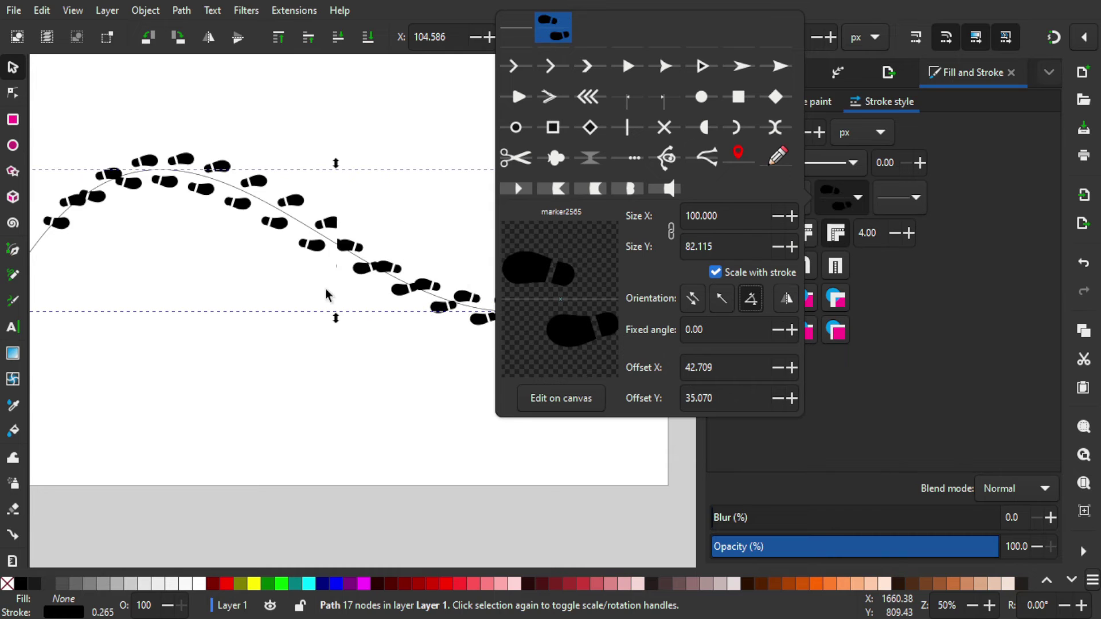
{"action": "left_click", "coordinate": [721, 299]}
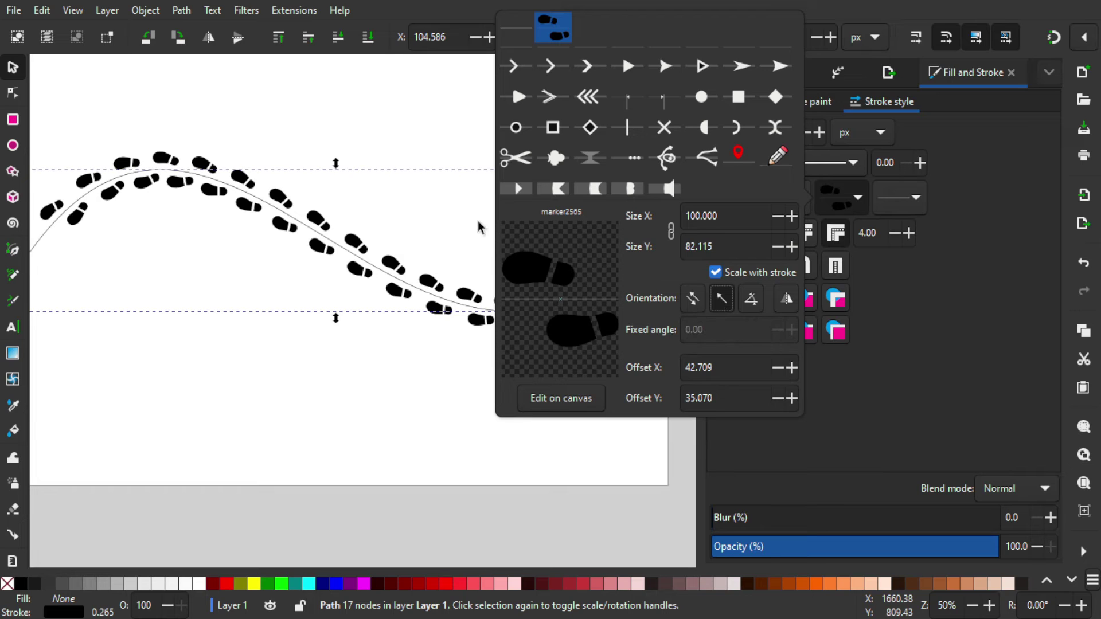
{"action": "left_click", "coordinate": [784, 302]}
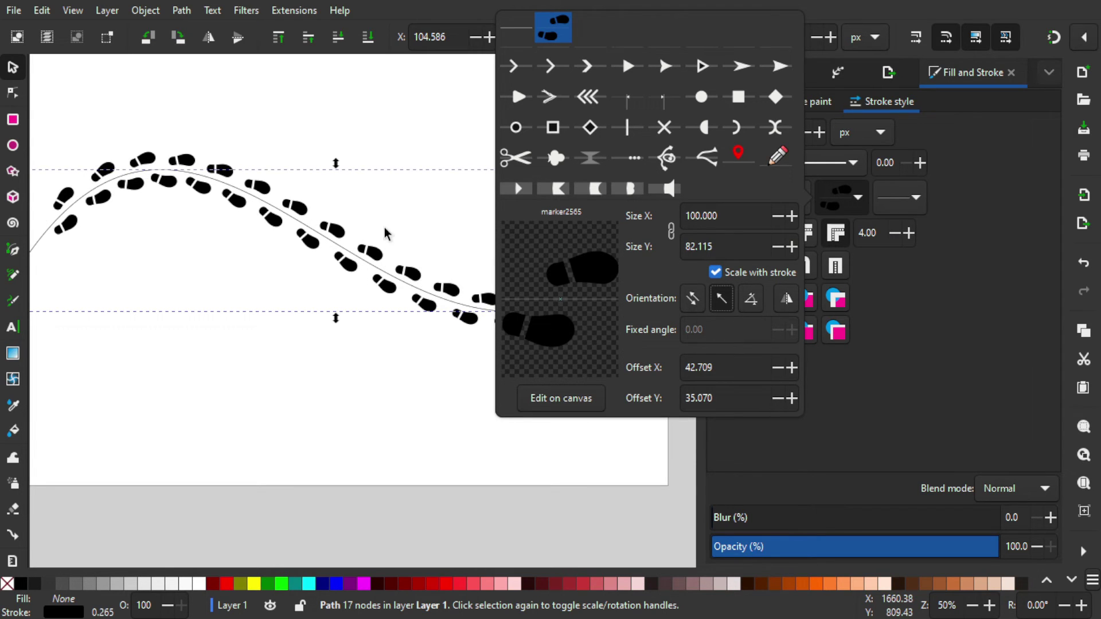
{"action": "left_click", "coordinate": [310, 245]}
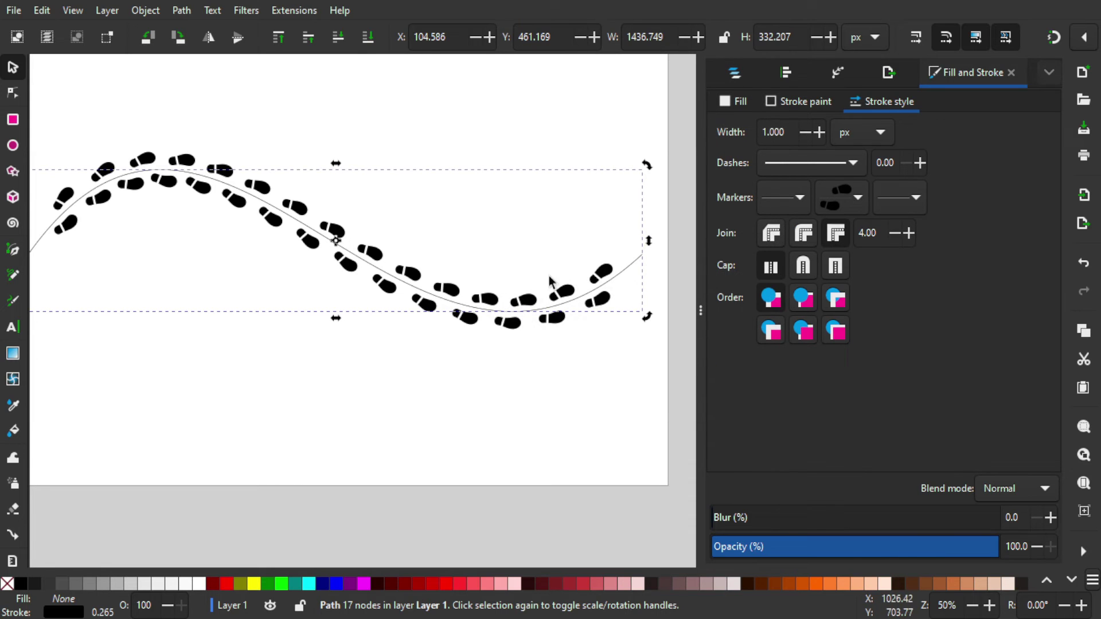
- Select the footprint trail and convert its stroke and markers with Stroke to Path
{"action": "left_click", "coordinate": [500, 257]}
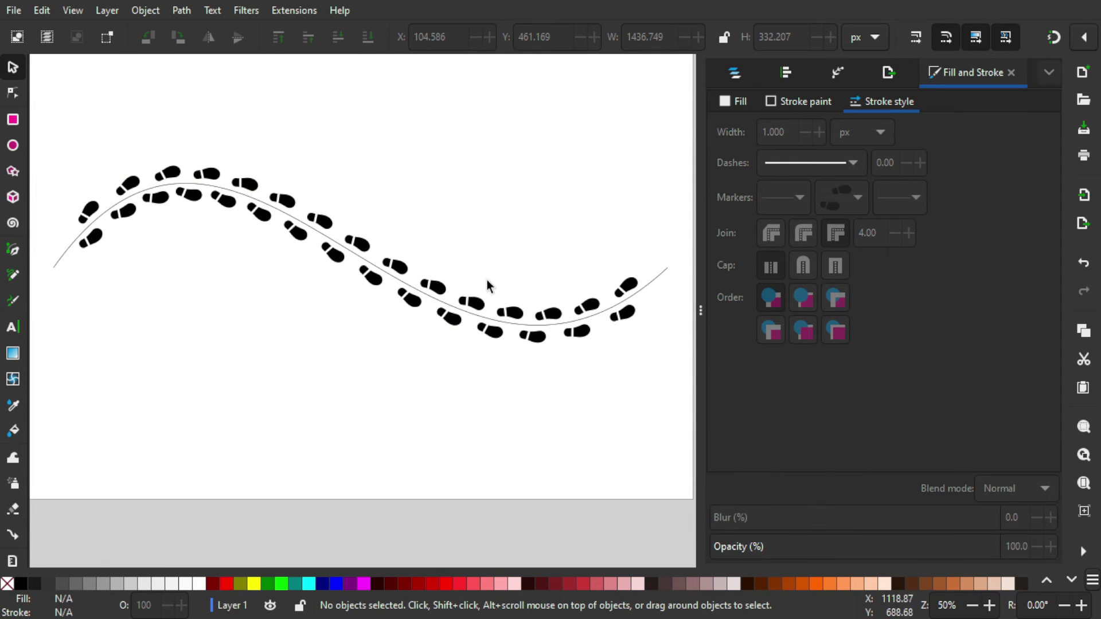
{"action": "left_click", "coordinate": [448, 315]}
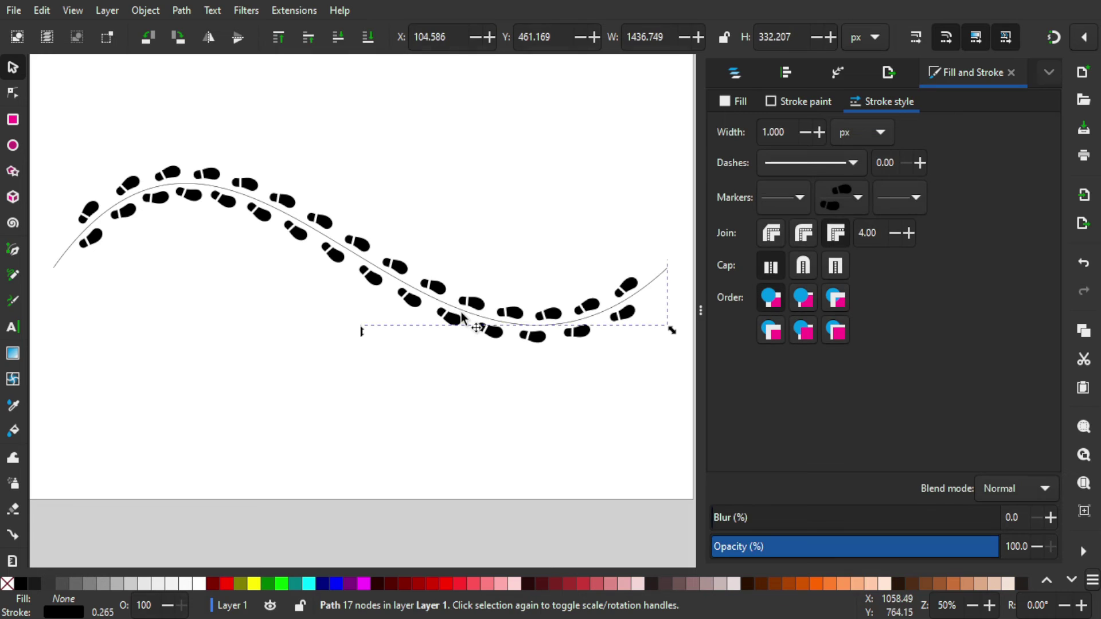
{"action": "left_click", "coordinate": [185, 16]}
{"action": "key", "text": "Escape"}
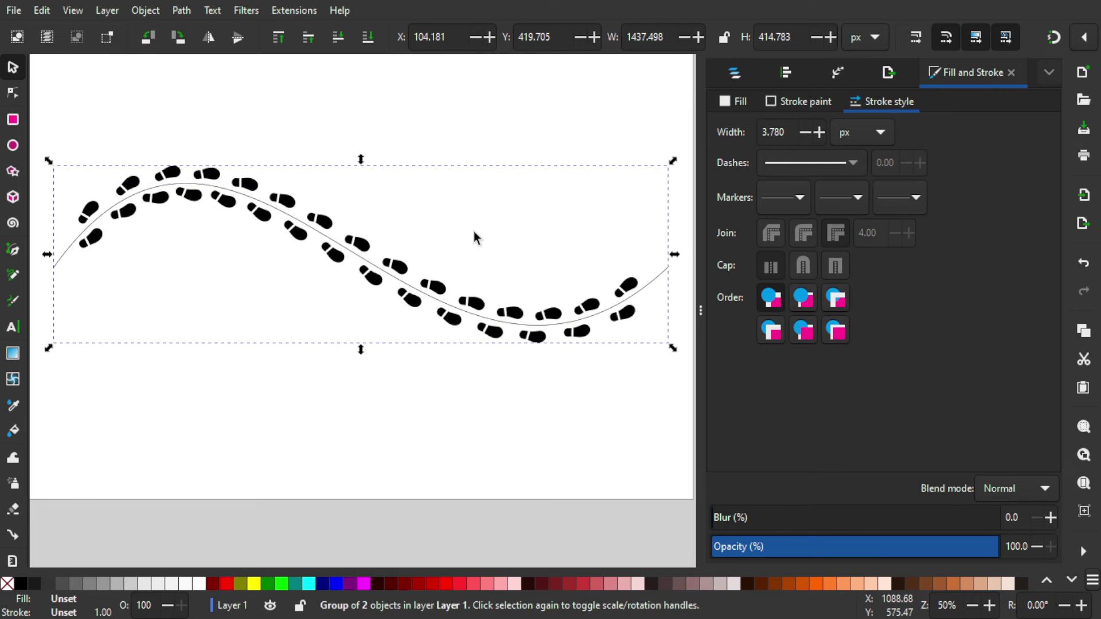
- Ungroup the converted trail completely into separate footprint pairs and the curve line, and clear the selection
{"action": "key", "text": "ctrl"}
{"action": "key", "text": "ctrl+shift+g"}
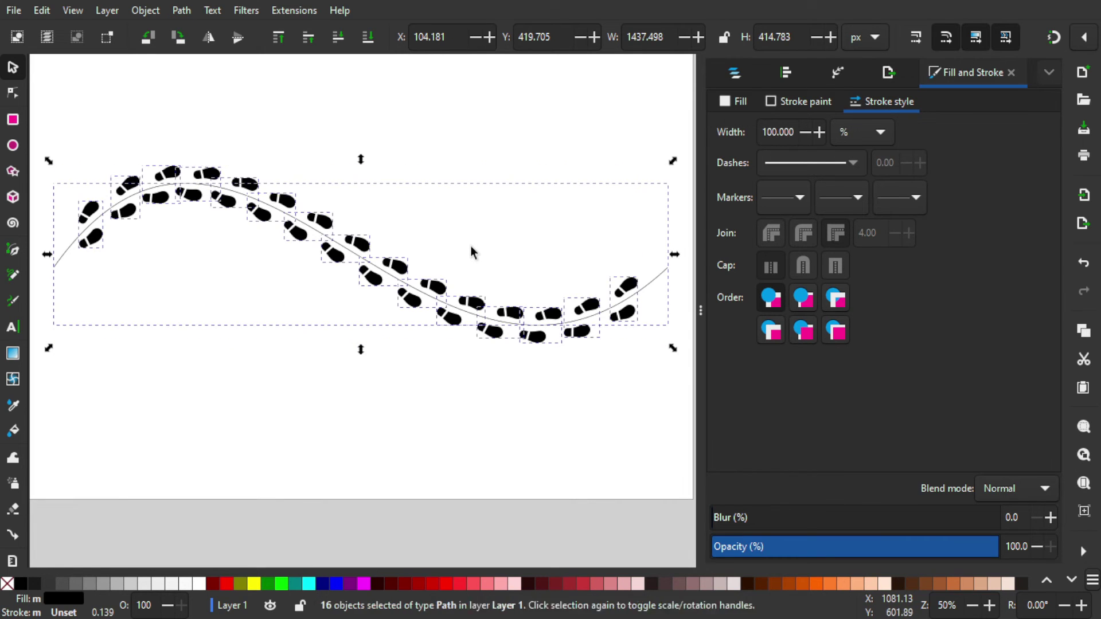
{"action": "key", "text": "ctrl+shift+g"}
{"action": "left_click", "coordinate": [485, 205]}
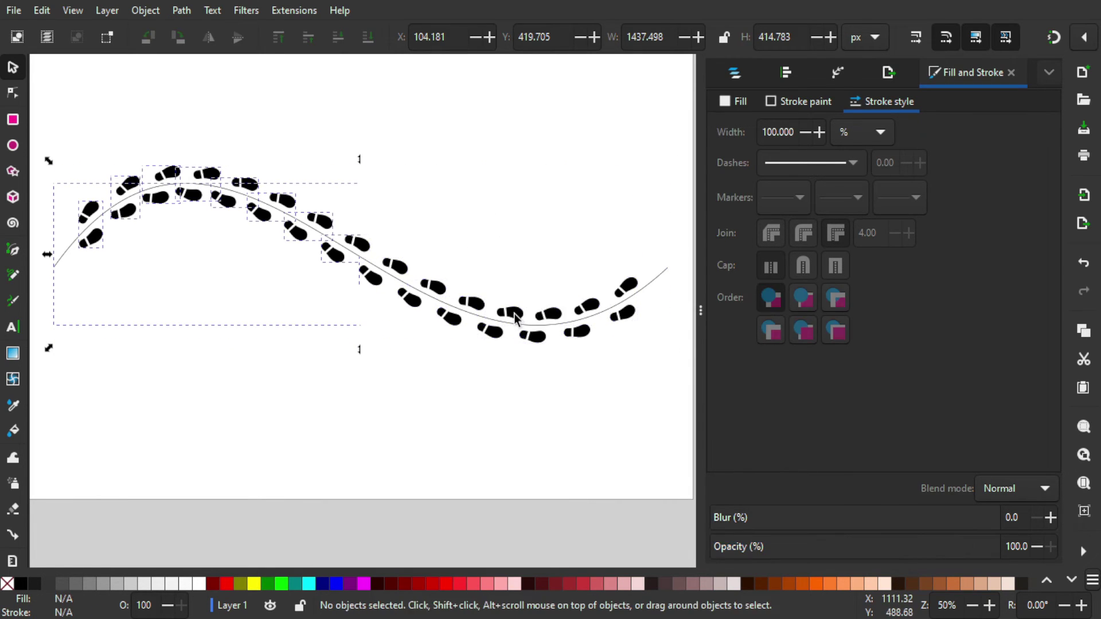
- Try pulling one footprint pair up and away from the trail, and undo the move
{"action": "left_click", "coordinate": [513, 315]}
{"action": "left_click_drag", "start_coordinate": [514, 316], "coordinate": [492, 197]}
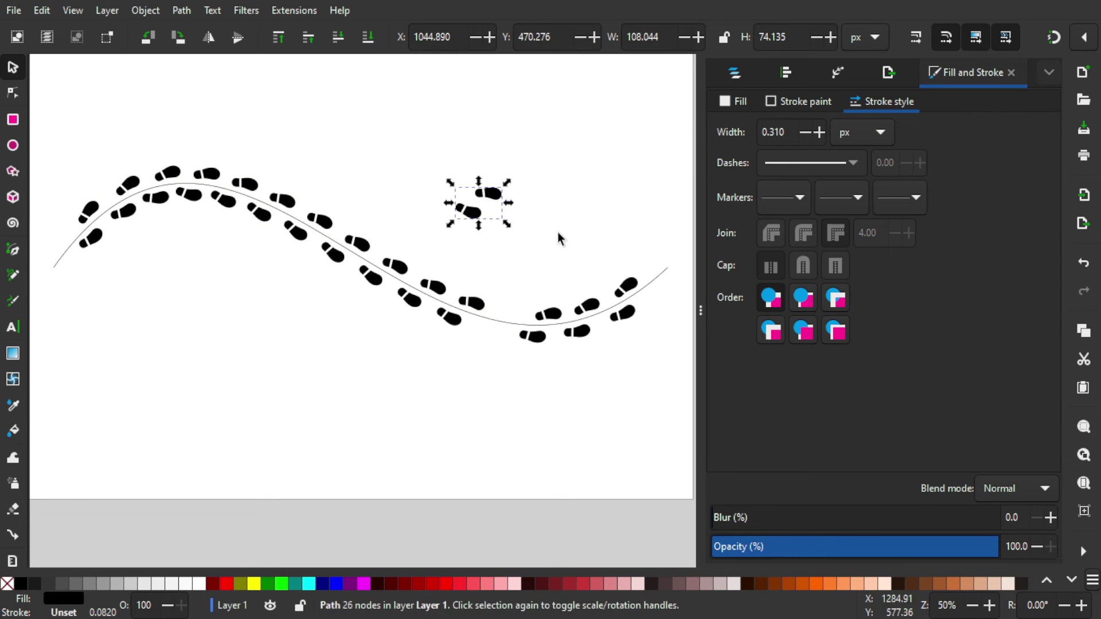
{"action": "left_click", "coordinate": [559, 235]}
{"action": "key", "text": "ctrl+z"}
- Move the thin curve line down out of the footprint trail and delete it
{"action": "left_click_drag", "start_coordinate": [626, 272], "coordinate": [545, 440]}
{"action": "left_click", "coordinate": [602, 293]}
{"action": "scroll", "coordinate": [611, 337], "scroll_direction": "left", "scroll_amount": 3}
{"action": "scroll", "coordinate": [611, 337], "scroll_direction": "down", "scroll_amount": 2}
{"action": "scroll", "coordinate": [611, 336], "scroll_direction": "left", "scroll_amount": 3}
{"action": "scroll", "coordinate": [576, 347], "scroll_direction": "down", "scroll_amount": 2}
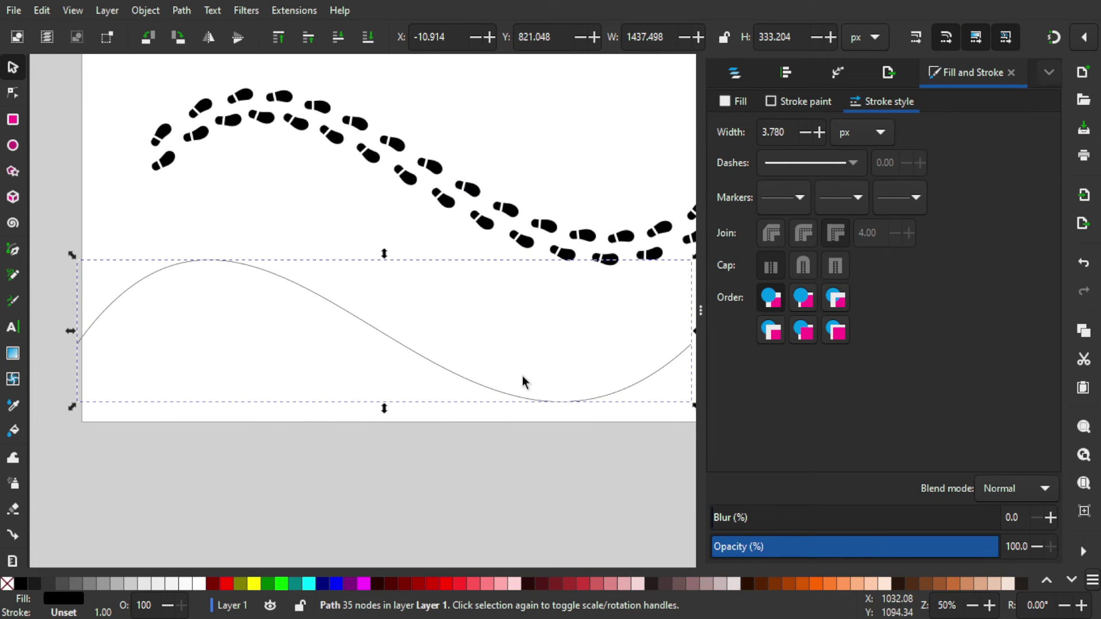
{"action": "key", "text": "Delete"}
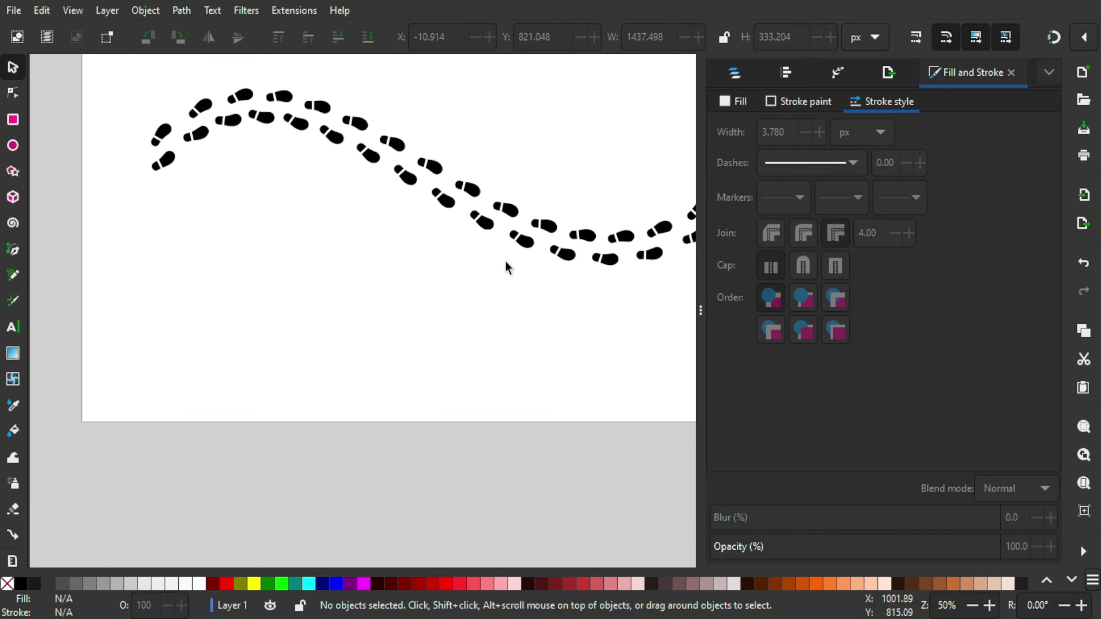
- Select all the footprint pairs and merge them into one path with Union
{"action": "left_click_drag", "start_coordinate": [507, 266], "coordinate": [432, 326]}
{"action": "scroll", "coordinate": [432, 326], "scroll_direction": "down", "scroll_amount": 1}
{"action": "left_click_drag", "start_coordinate": [630, 360], "coordinate": [126, 191]}
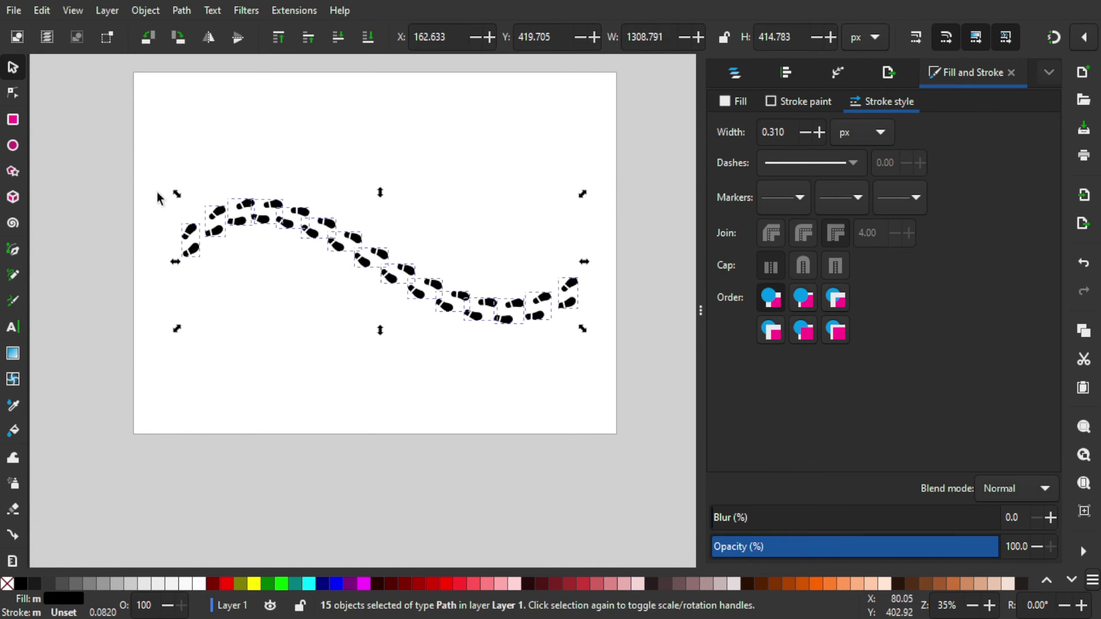
{"action": "left_click", "coordinate": [182, 18]}
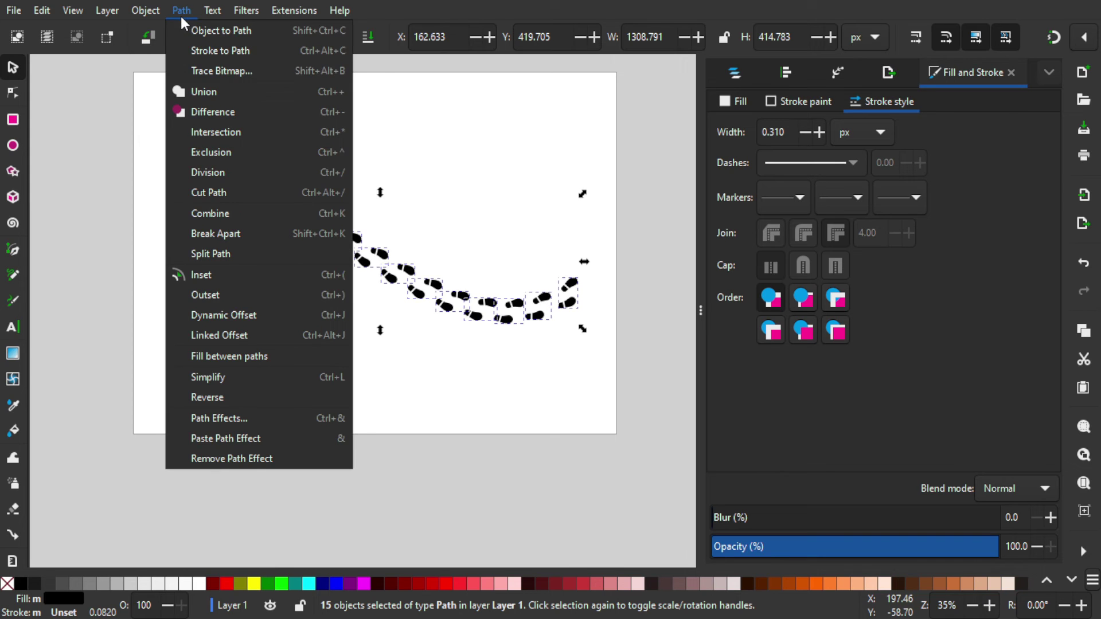
{"action": "left_click", "coordinate": [206, 90]}
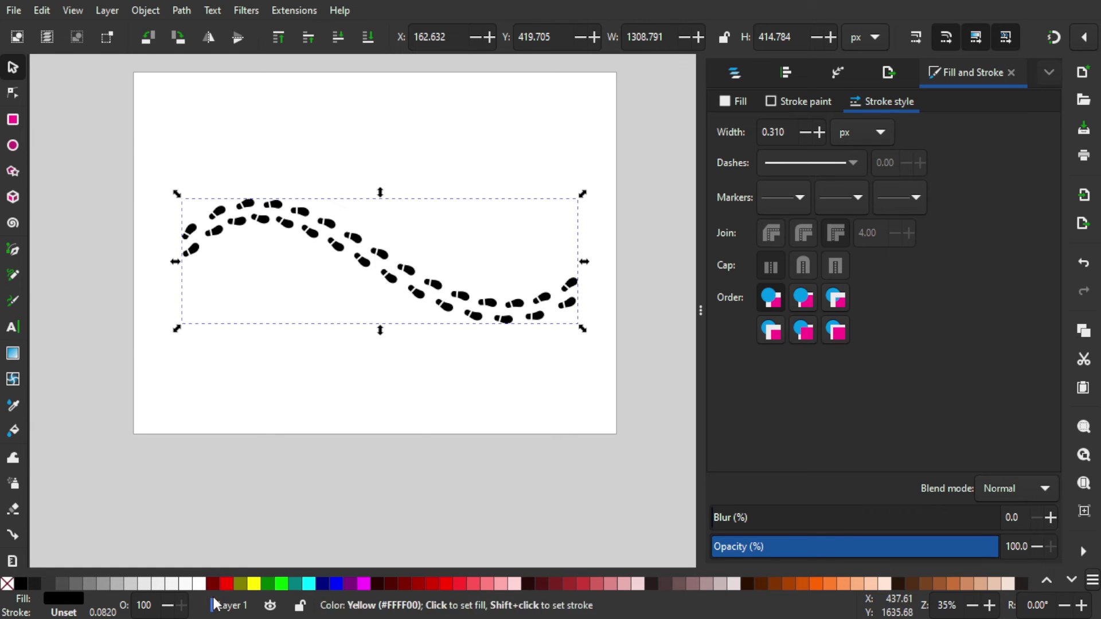
- Try red and blue fills on the merged footprints and settle on a 7.5% Gray fill
{"action": "left_click", "coordinate": [228, 585]}
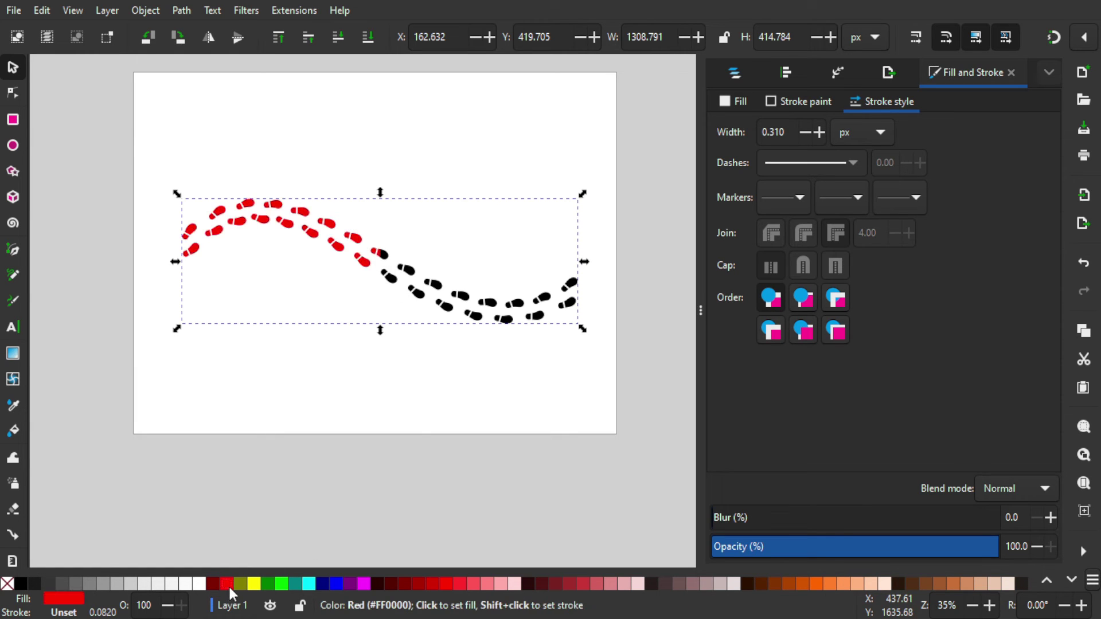
{"action": "left_click", "coordinate": [336, 584]}
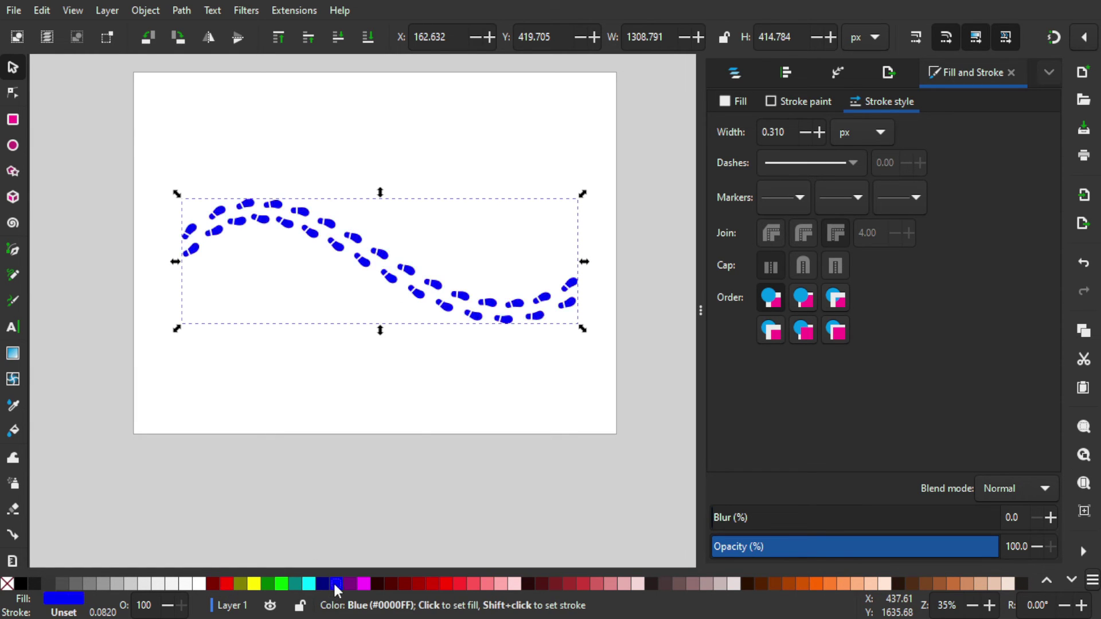
{"action": "left_click", "coordinate": [163, 584]}
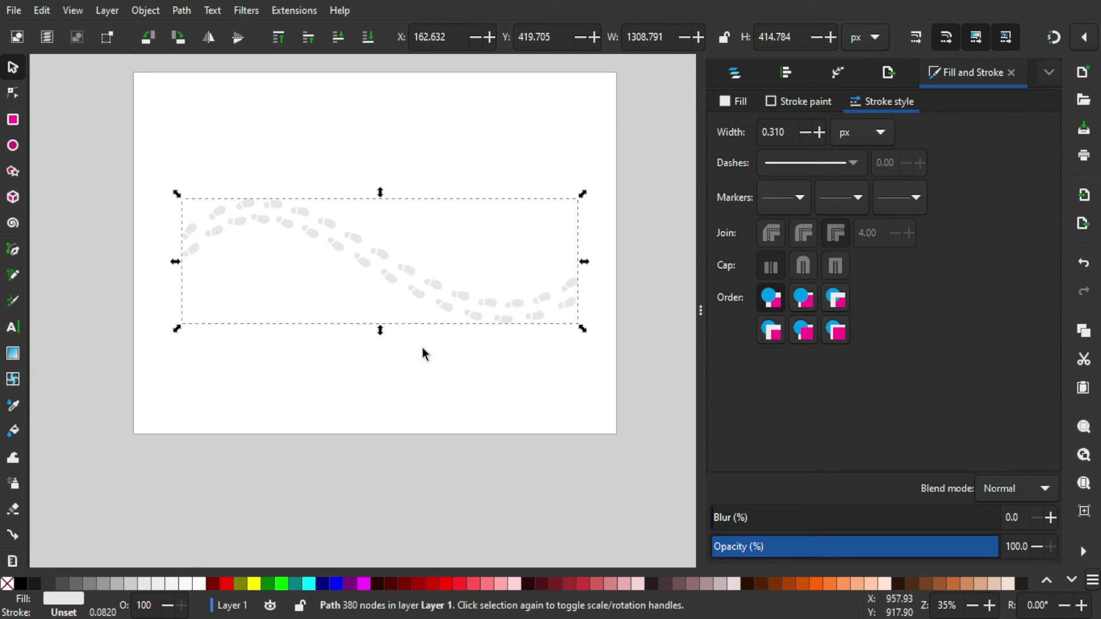
- Enlarge the grey footprint trail proportionally about its centre to about 1389 px wide and 440 px high, and deselect it
{"action": "scroll", "coordinate": [541, 326], "scroll_direction": "up", "scroll_amount": 1}
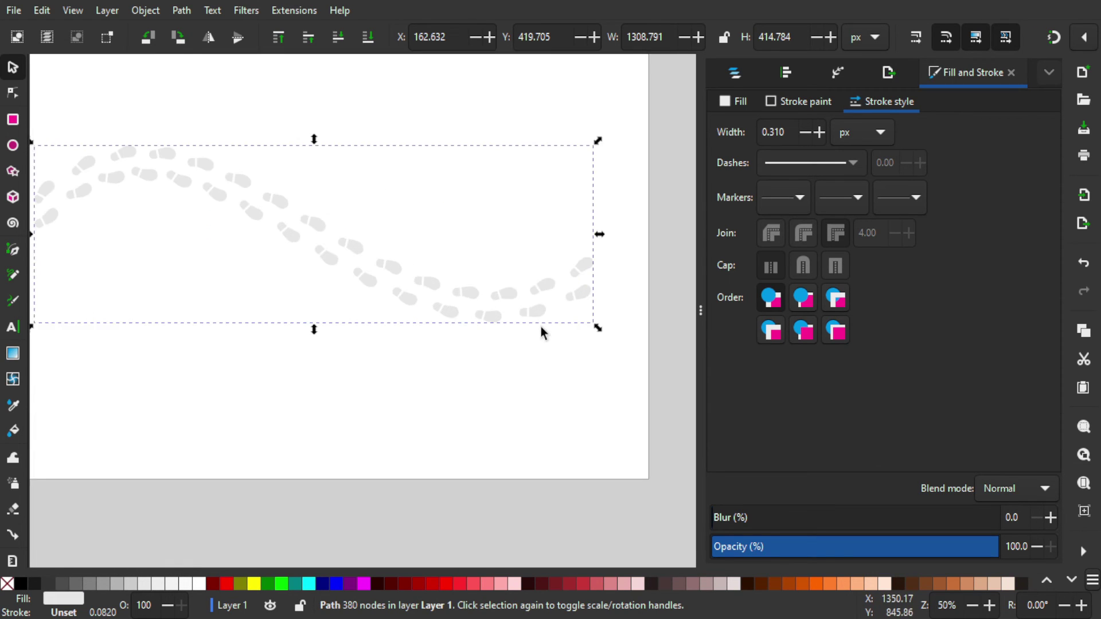
{"action": "scroll", "coordinate": [542, 325], "scroll_direction": "down", "scroll_amount": 1}
{"action": "left_click_drag", "start_coordinate": [538, 278], "coordinate": [534, 316]}
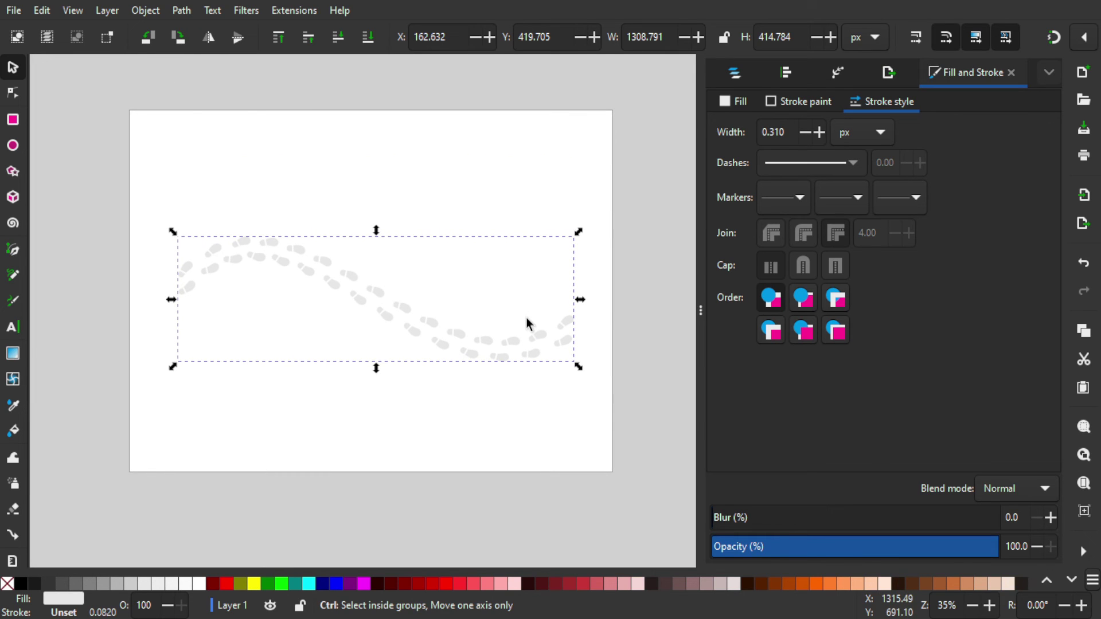
{"action": "left_click_drag", "start_coordinate": [579, 367], "coordinate": [592, 384]}
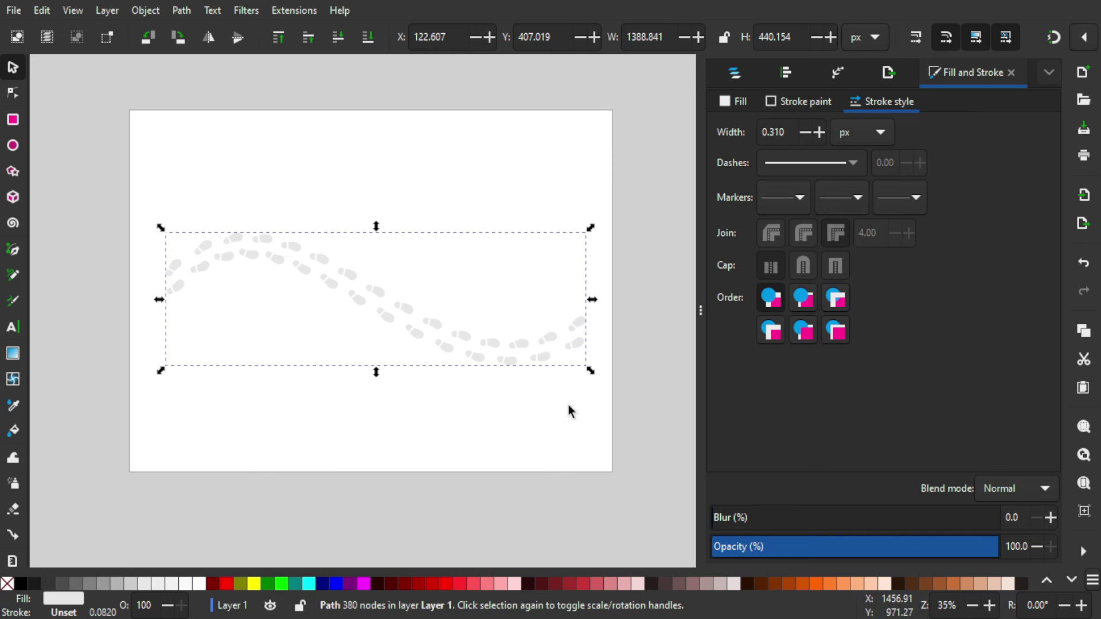
{"action": "left_click", "coordinate": [568, 406]}
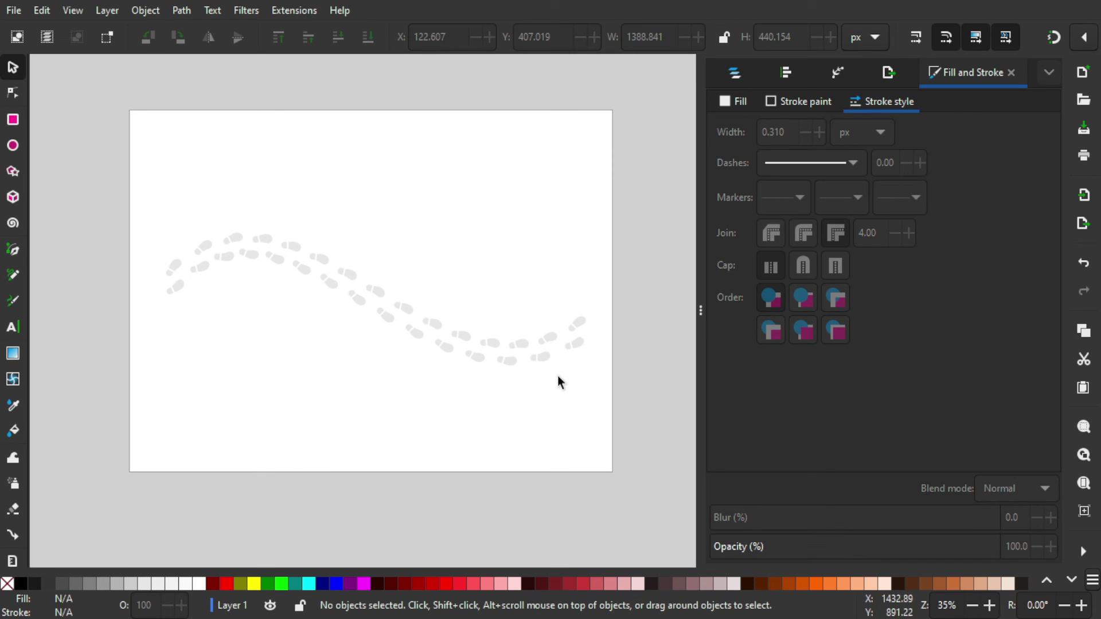
- Draw a smooth three-node S-shaped curve with the Pen tool, running from the page's upper middle down across the grey footprints
{"action": "left_click_drag", "start_coordinate": [510, 342], "coordinate": [498, 364]}
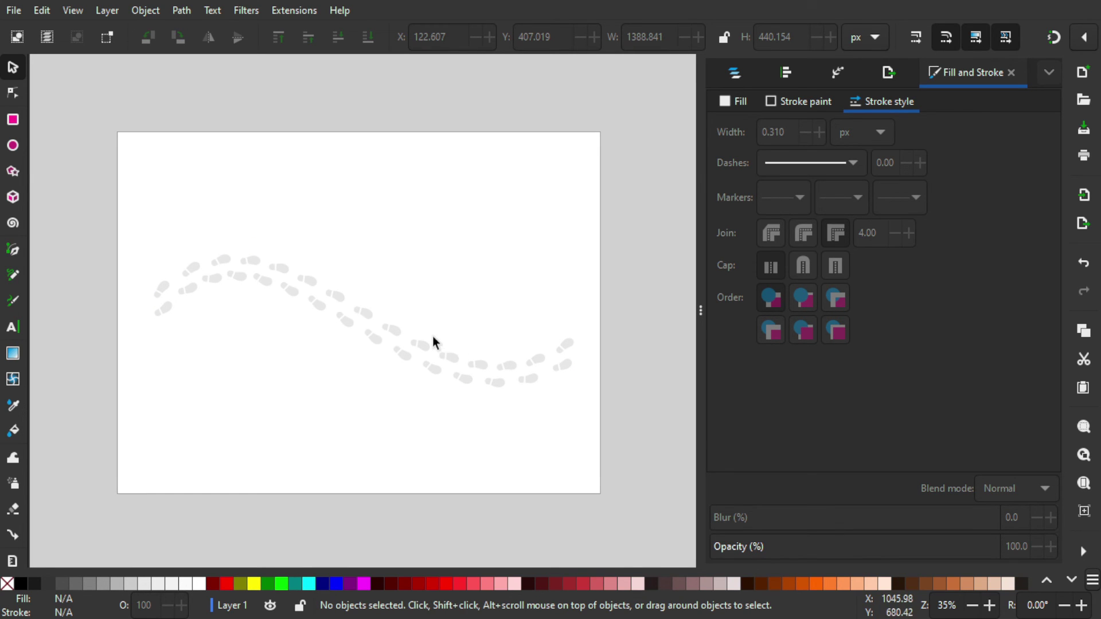
{"action": "scroll", "coordinate": [459, 336], "scroll_direction": "up", "scroll_amount": 1}
{"action": "scroll", "coordinate": [459, 336], "scroll_direction": "left", "scroll_amount": 1}
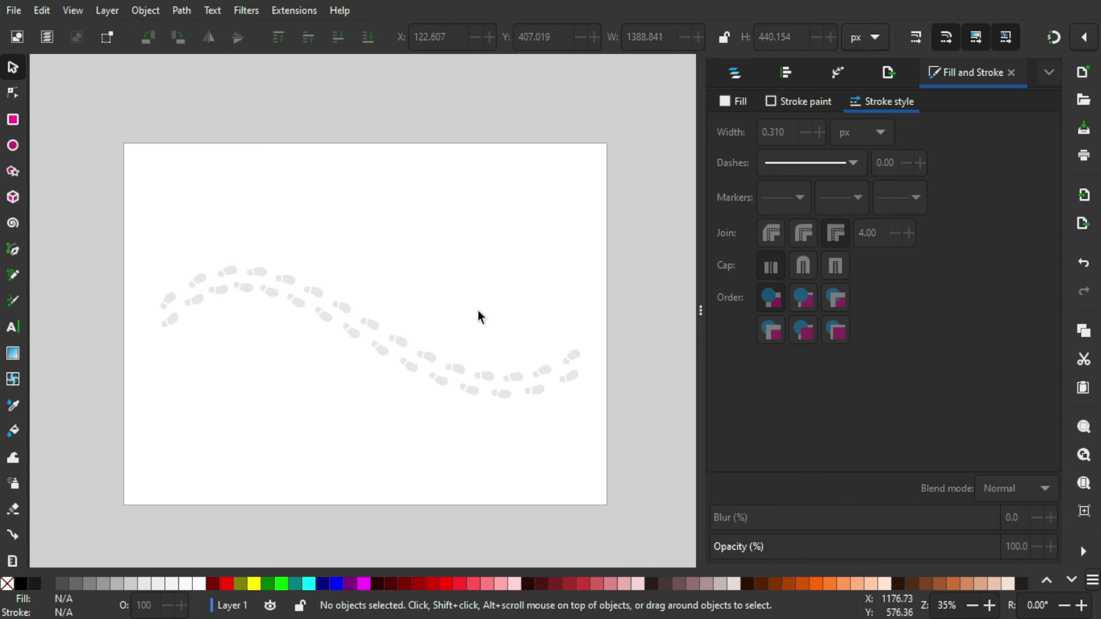
{"action": "left_click_drag", "start_coordinate": [480, 317], "coordinate": [471, 300]}
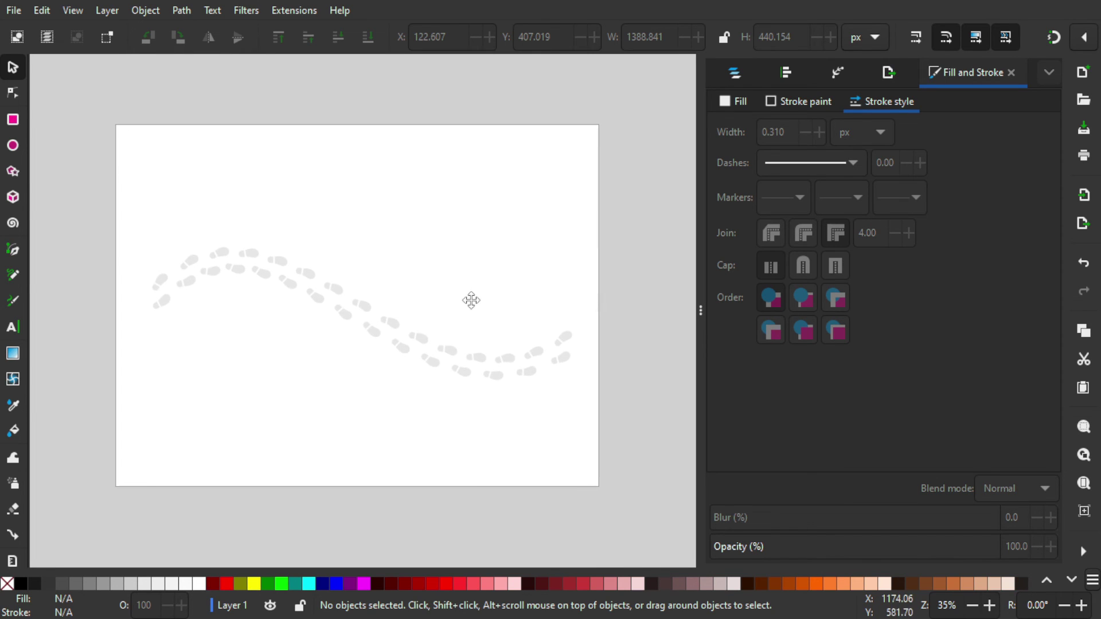
{"action": "left_click", "coordinate": [20, 250]}
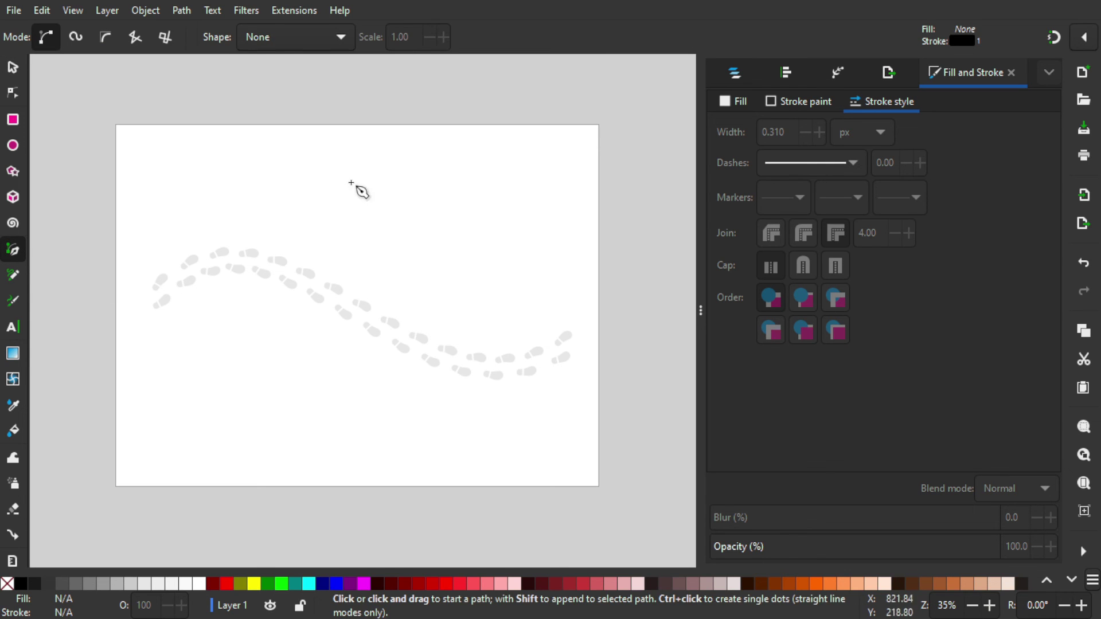
{"action": "left_click", "coordinate": [327, 167]}
{"action": "left_click_drag", "start_coordinate": [362, 265], "coordinate": [314, 336]}
{"action": "left_click_drag", "start_coordinate": [448, 449], "coordinate": [562, 461]}
{"action": "key", "text": "Return"}
- Select all nodes of the new curve and insert nodes into its segments twice, giving nine nodes
{"action": "left_click", "coordinate": [13, 93]}
{"action": "left_click_drag", "start_coordinate": [253, 141], "coordinate": [481, 467]}
{"action": "double_click", "coordinate": [21, 41]}
- Apply the custom footprints marker as the mid marker of the new S-shaped curve
{"action": "left_click", "coordinate": [13, 67]}
{"action": "left_click", "coordinate": [433, 236]}
{"action": "left_click", "coordinate": [375, 213]}
{"action": "left_click", "coordinate": [854, 201]}
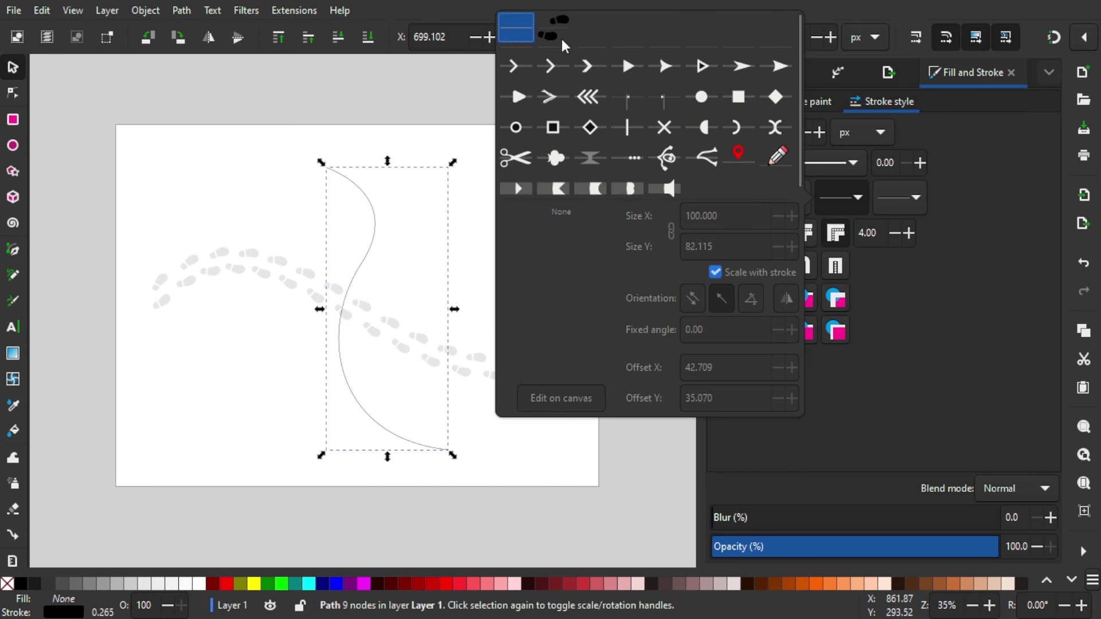
{"action": "left_click", "coordinate": [552, 28]}
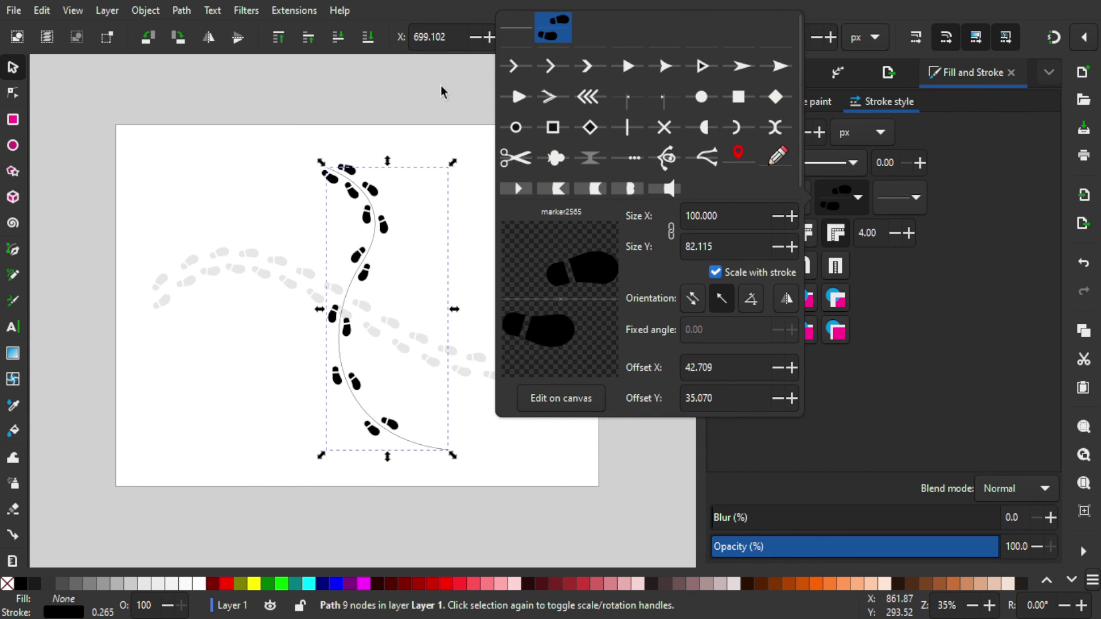
{"action": "left_click", "coordinate": [450, 353]}
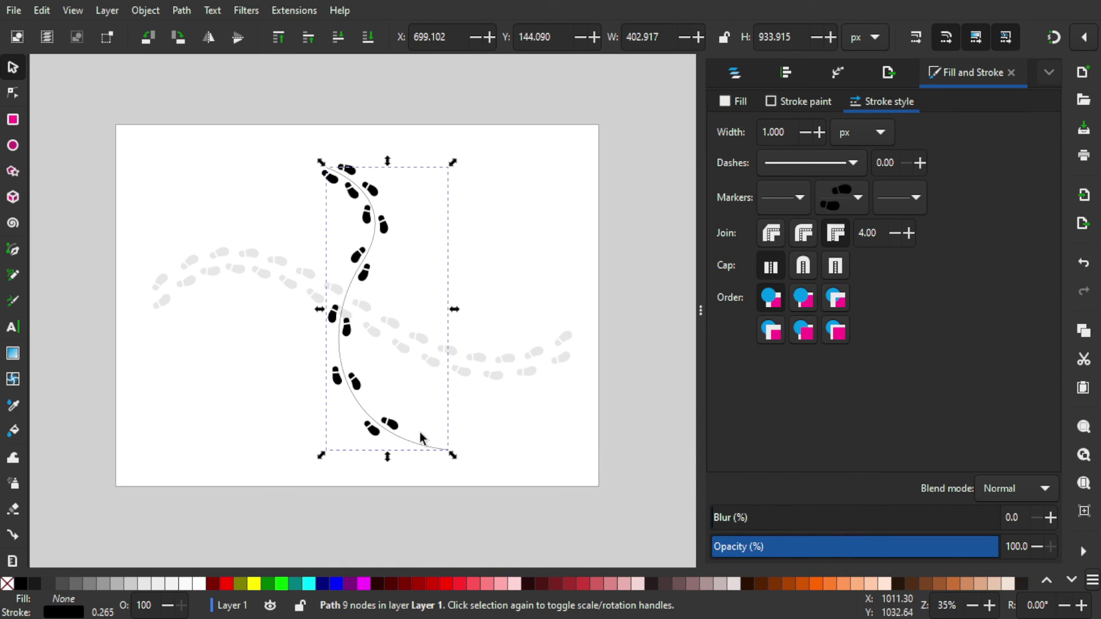
- Select all nodes of the S-shaped curve, insert a node into every segment once, and deselect the curve
{"action": "left_click", "coordinate": [13, 95]}
{"action": "left_click_drag", "start_coordinate": [492, 456], "coordinate": [96, 79]}
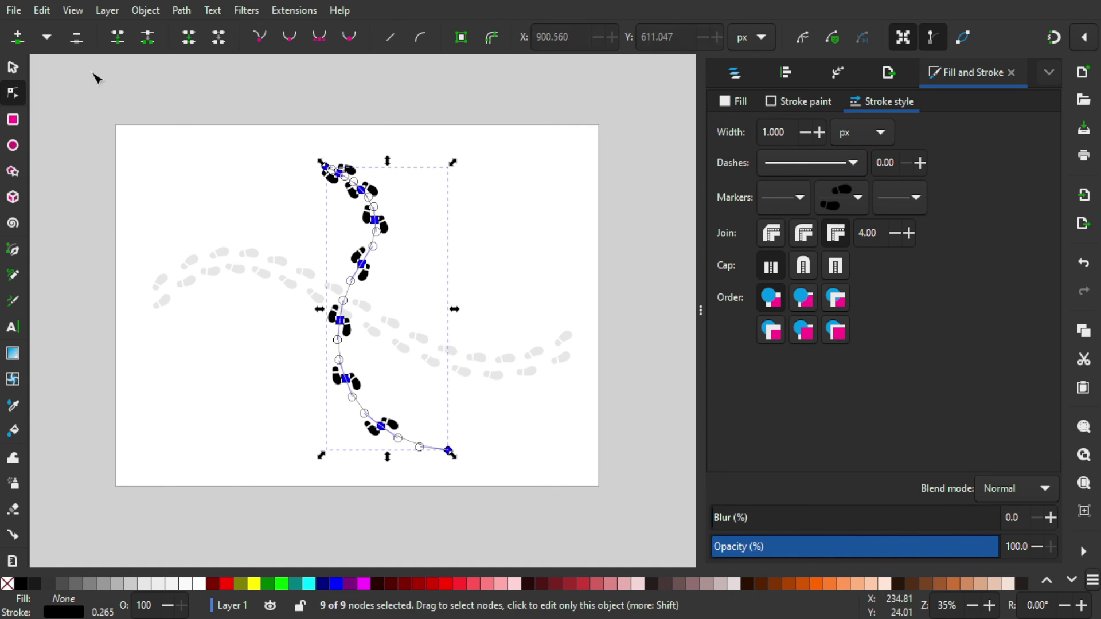
{"action": "left_click", "coordinate": [15, 41]}
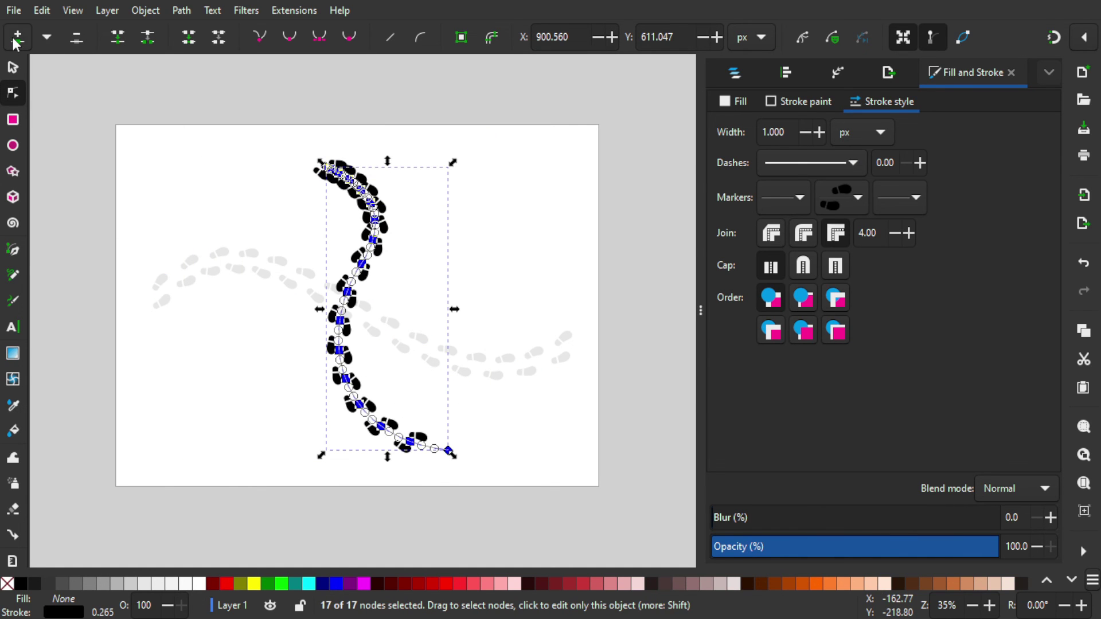
{"action": "left_click", "coordinate": [12, 67]}
{"action": "left_click", "coordinate": [408, 246]}
{"action": "scroll", "coordinate": [387, 235], "scroll_direction": "up", "scroll_amount": 1}
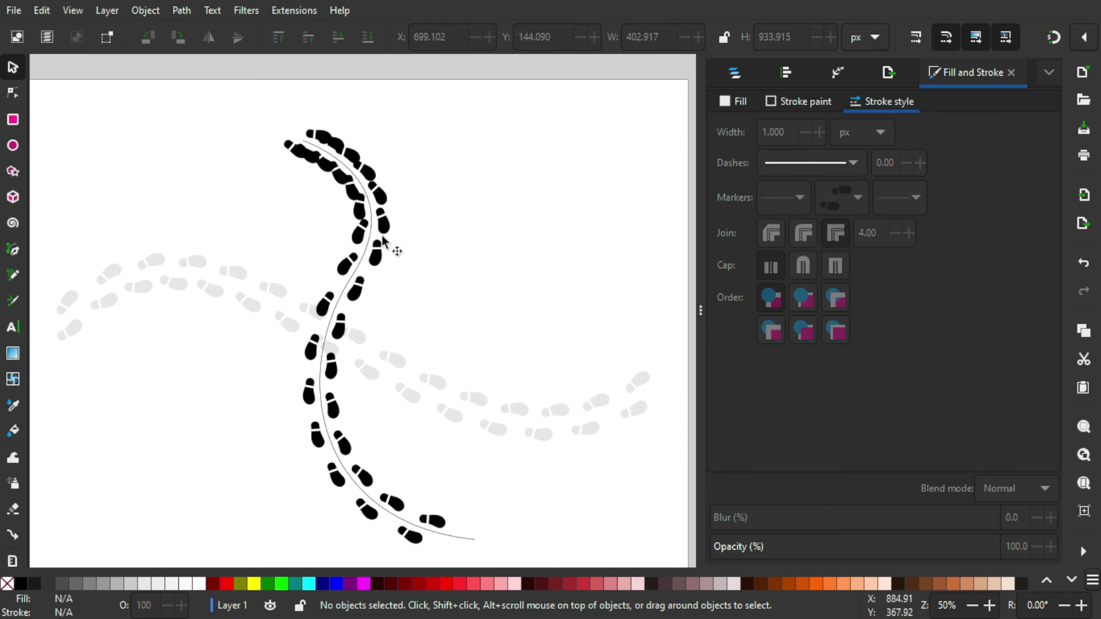
- Delete the third node from the upper end of the S-shaped curve to thin the crowded footprints
{"action": "left_click", "coordinate": [383, 241]}
{"action": "scroll", "coordinate": [344, 201], "scroll_direction": "down", "scroll_amount": 1}
{"action": "scroll", "coordinate": [344, 200], "scroll_direction": "right", "scroll_amount": 1}
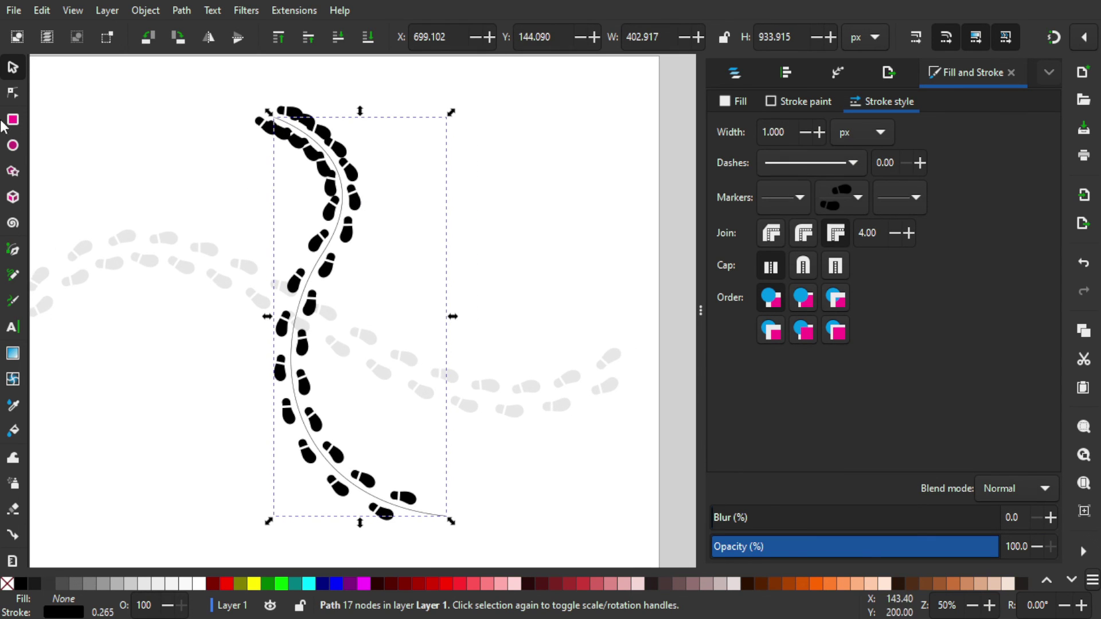
{"action": "left_click", "coordinate": [11, 95]}
{"action": "scroll", "coordinate": [309, 169], "scroll_direction": "up", "scroll_amount": 3}
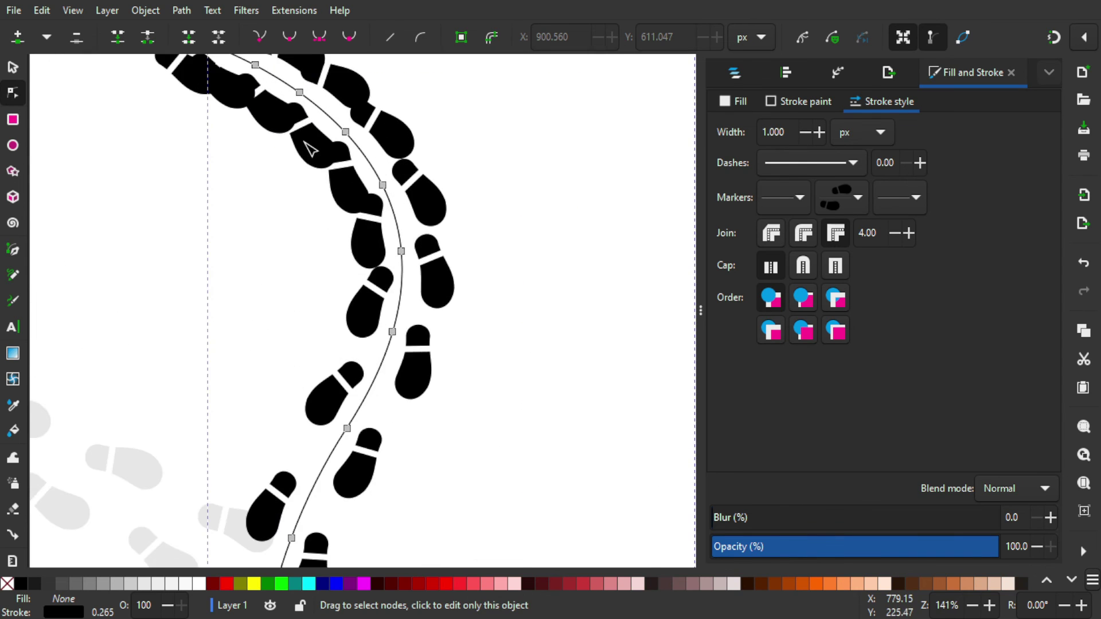
{"action": "scroll", "coordinate": [310, 149], "scroll_direction": "down", "scroll_amount": 3}
{"action": "scroll", "coordinate": [285, 149], "scroll_direction": "up", "scroll_amount": 2}
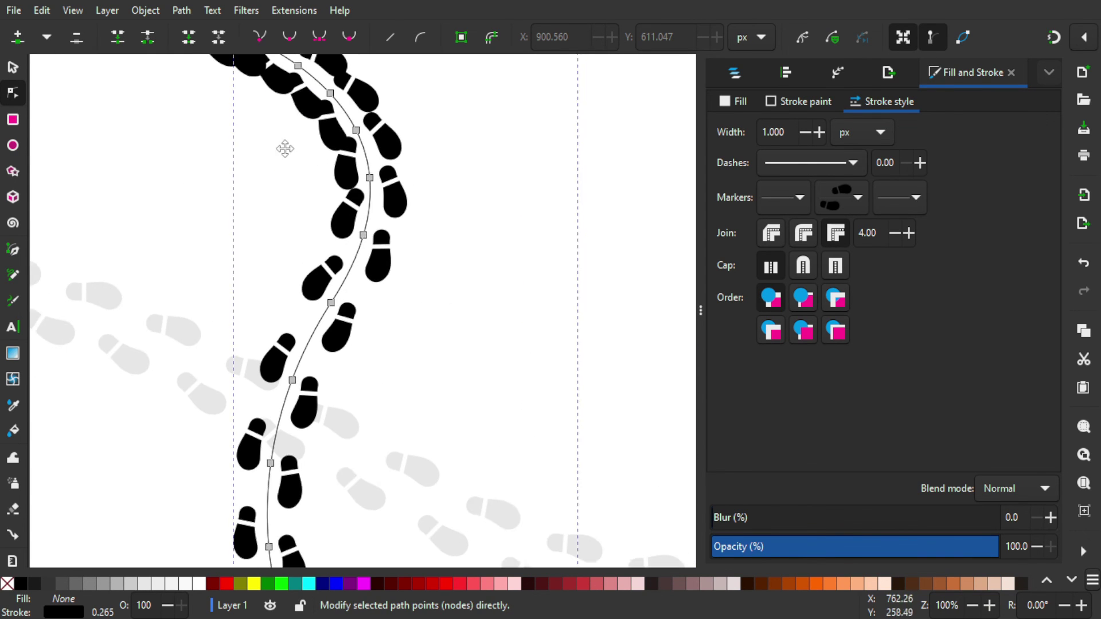
{"action": "scroll", "coordinate": [285, 148], "scroll_direction": "up", "scroll_amount": 3}
{"action": "left_click", "coordinate": [263, 129]}
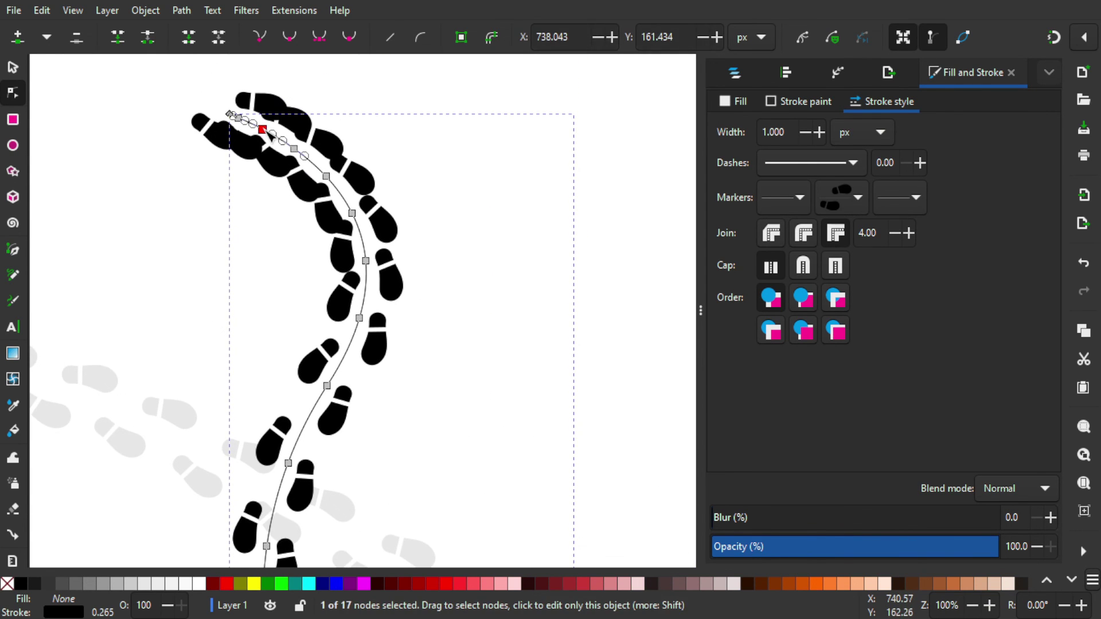
{"action": "left_click_drag", "start_coordinate": [311, 107], "coordinate": [249, 141]}
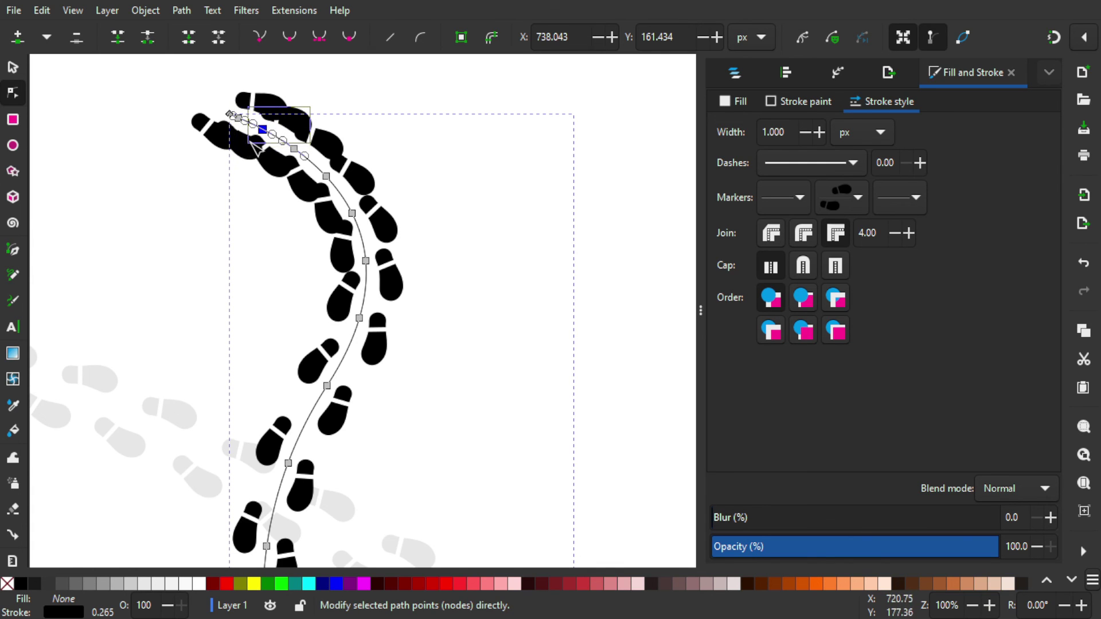
{"action": "key", "text": "Delete"}
- Delete two more nodes along the curve's upper bend, leaving wider gaps between the overlapping footprints
{"action": "left_click", "coordinate": [326, 176]}
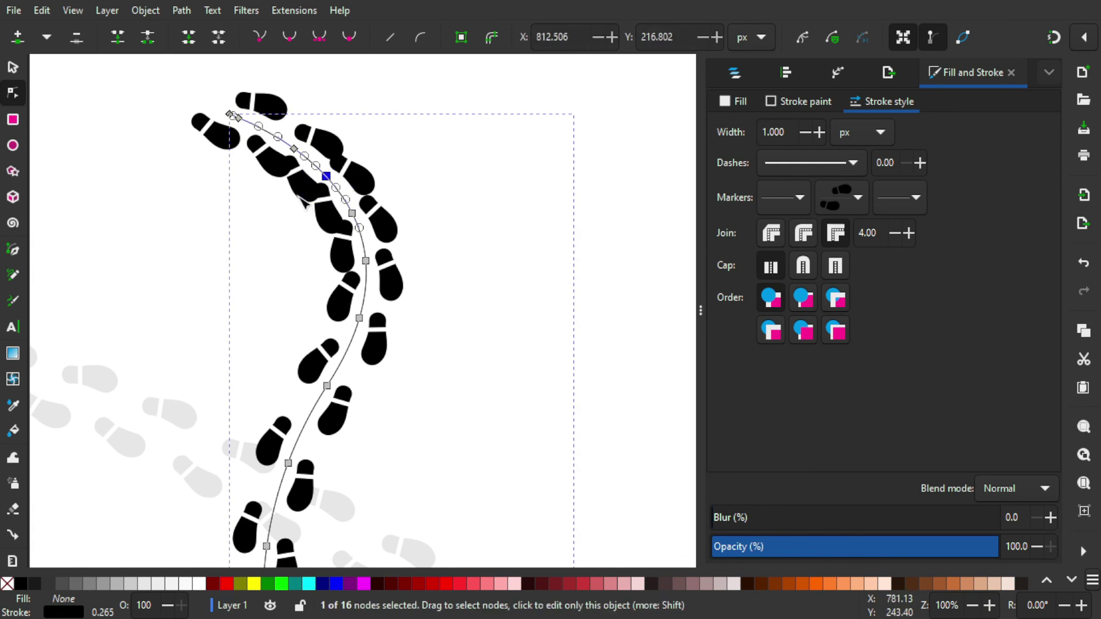
{"action": "key", "text": "Delete"}
{"action": "left_click_drag", "start_coordinate": [428, 235], "coordinate": [310, 255]}
{"action": "key", "text": "Delete"}
{"action": "scroll", "coordinate": [427, 223], "scroll_direction": "down", "scroll_amount": 3}
{"action": "scroll", "coordinate": [428, 224], "scroll_direction": "left", "scroll_amount": 1}
{"action": "scroll", "coordinate": [394, 209], "scroll_direction": "down", "scroll_amount": 2}
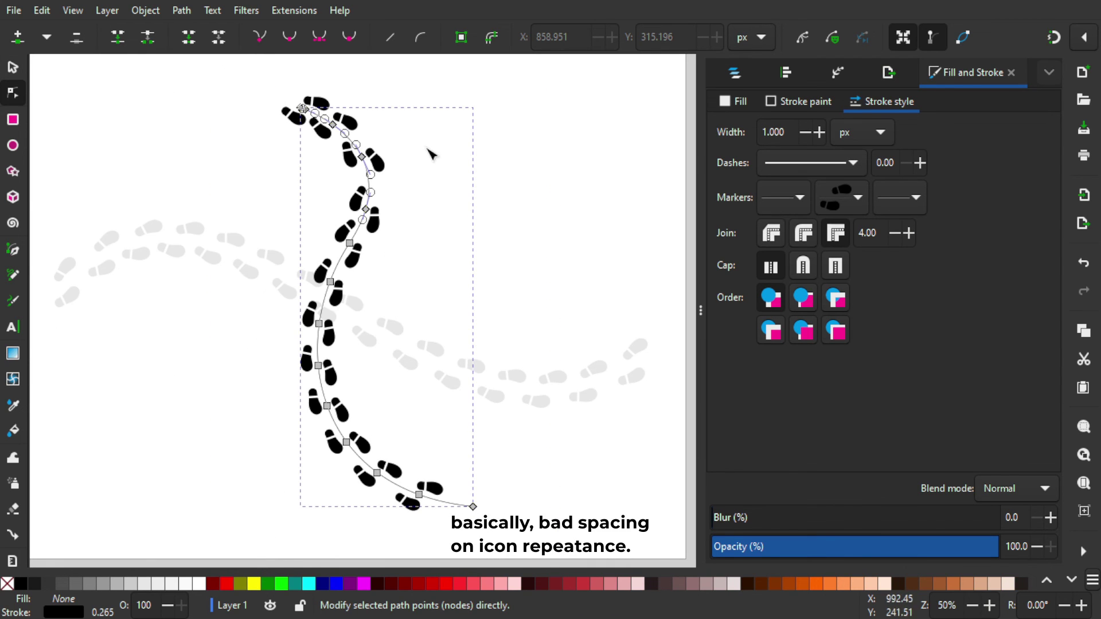
- Move two nodes on the upper bend down the curve to about X 854, Y 284 px and X 807, Y 197 px for even spacing
{"action": "scroll", "coordinate": [430, 147], "scroll_direction": "up", "scroll_amount": 1}
{"action": "scroll", "coordinate": [356, 215], "scroll_direction": "up", "scroll_amount": 3}
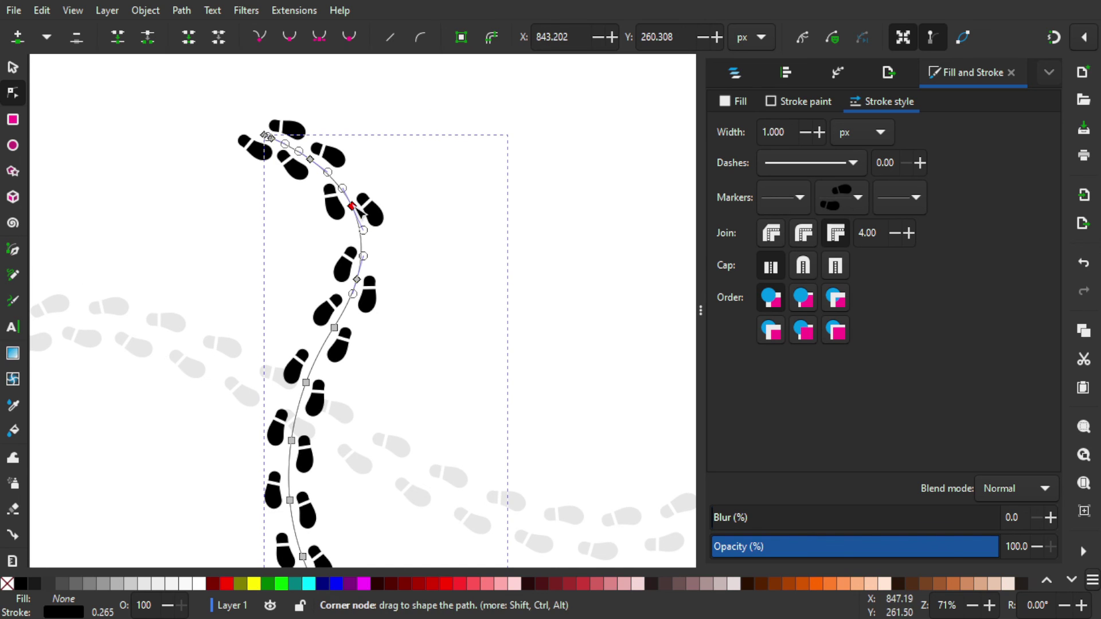
{"action": "left_click_drag", "start_coordinate": [353, 209], "coordinate": [359, 223]}
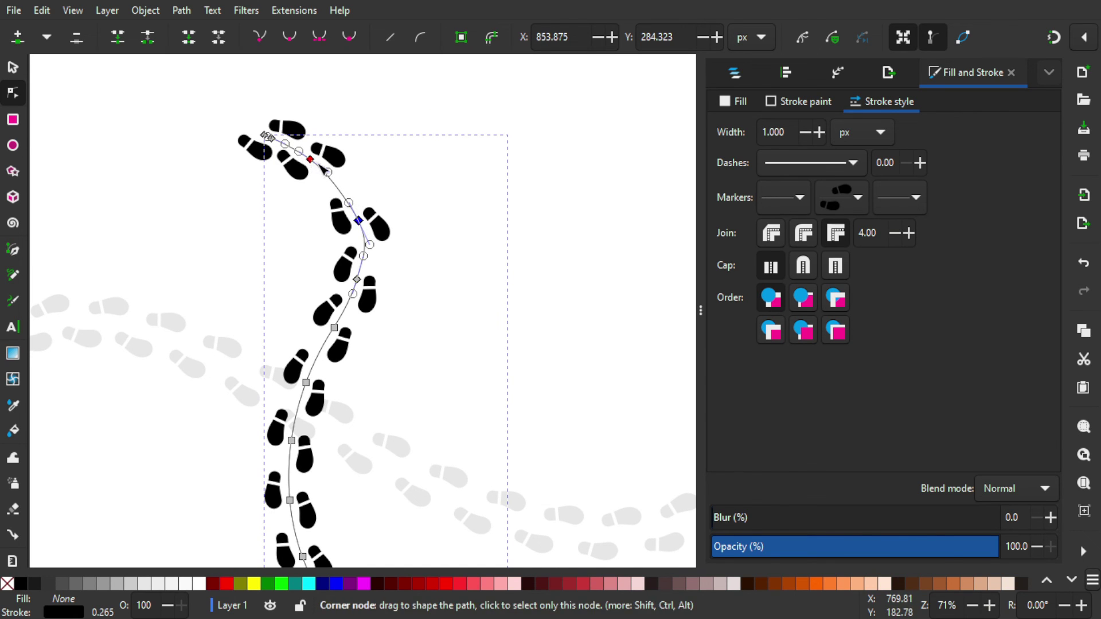
{"action": "left_click_drag", "start_coordinate": [310, 160], "coordinate": [329, 168]}
- Make the two repositioned nodes on the upper bend auto-smooth and deselect the curve
{"action": "left_click_drag", "start_coordinate": [403, 132], "coordinate": [308, 189]}
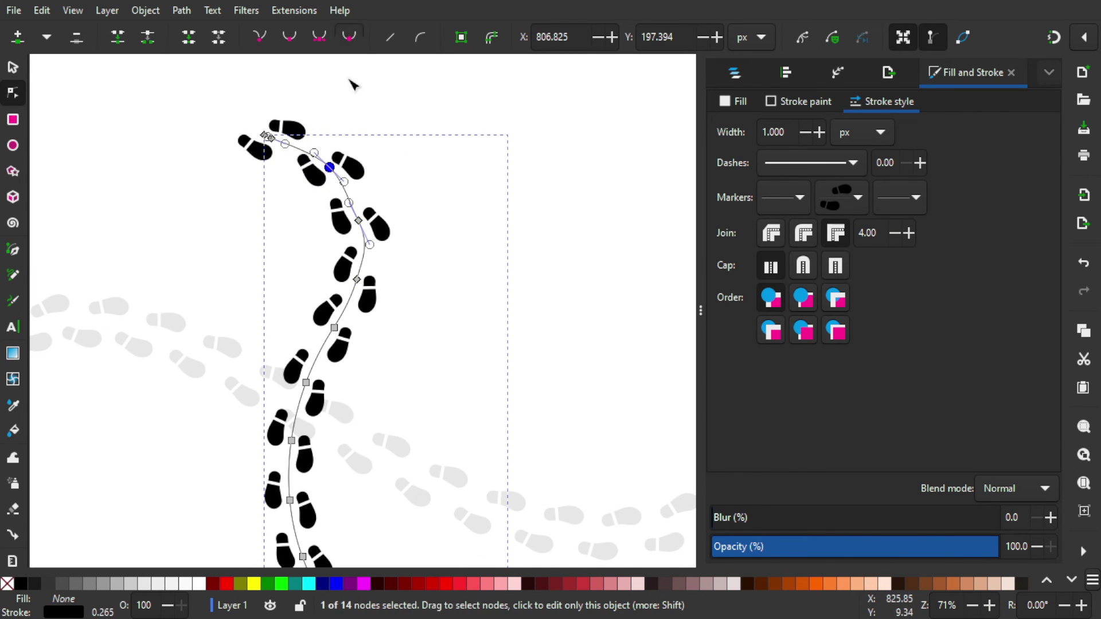
{"action": "scroll", "coordinate": [367, 128], "scroll_direction": "up", "scroll_amount": 1}
{"action": "left_click_drag", "start_coordinate": [425, 209], "coordinate": [321, 287]}
{"action": "left_click", "coordinate": [351, 38]}
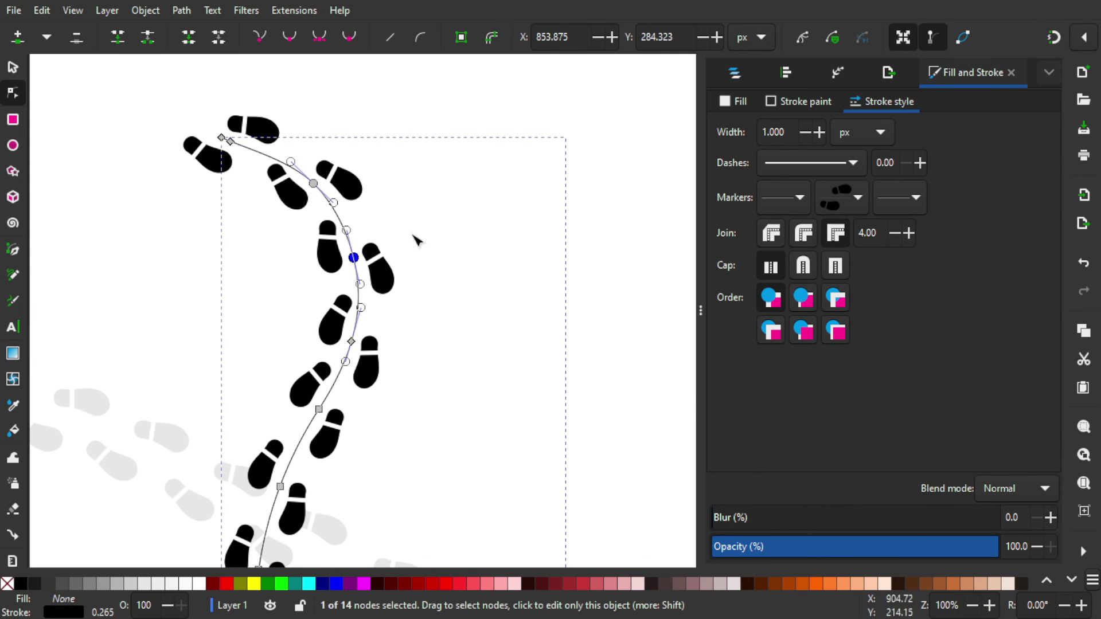
{"action": "left_click", "coordinate": [10, 71]}
{"action": "key", "text": "Escape"}
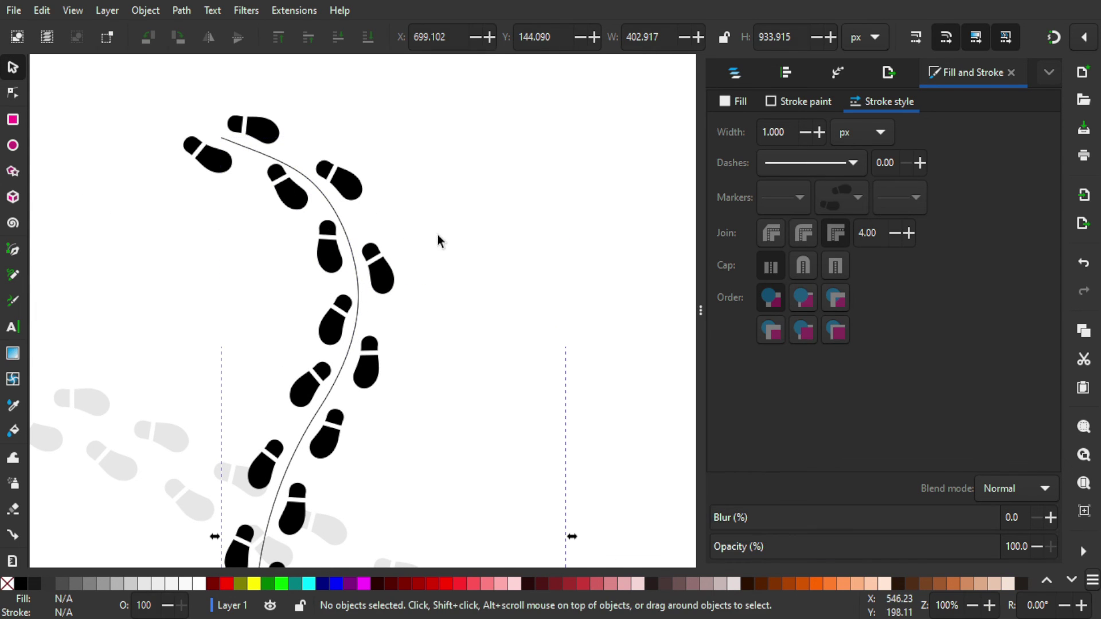
- Enlarge the black footprint curve about its centre to about 408 px wide and 945 px high, and move it to about X 675, Y 136 px
{"action": "scroll", "coordinate": [442, 232], "scroll_direction": "down", "scroll_amount": 1}
{"action": "left_click_drag", "start_coordinate": [449, 226], "coordinate": [355, 171]}
{"action": "key", "text": "minus"}
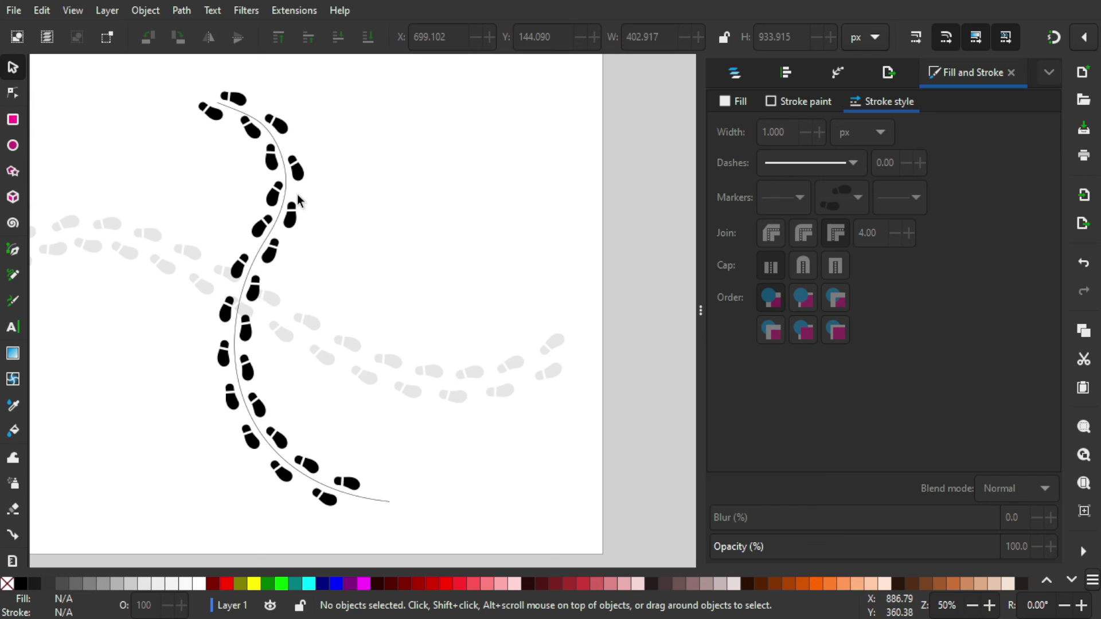
{"action": "left_click", "coordinate": [247, 121]}
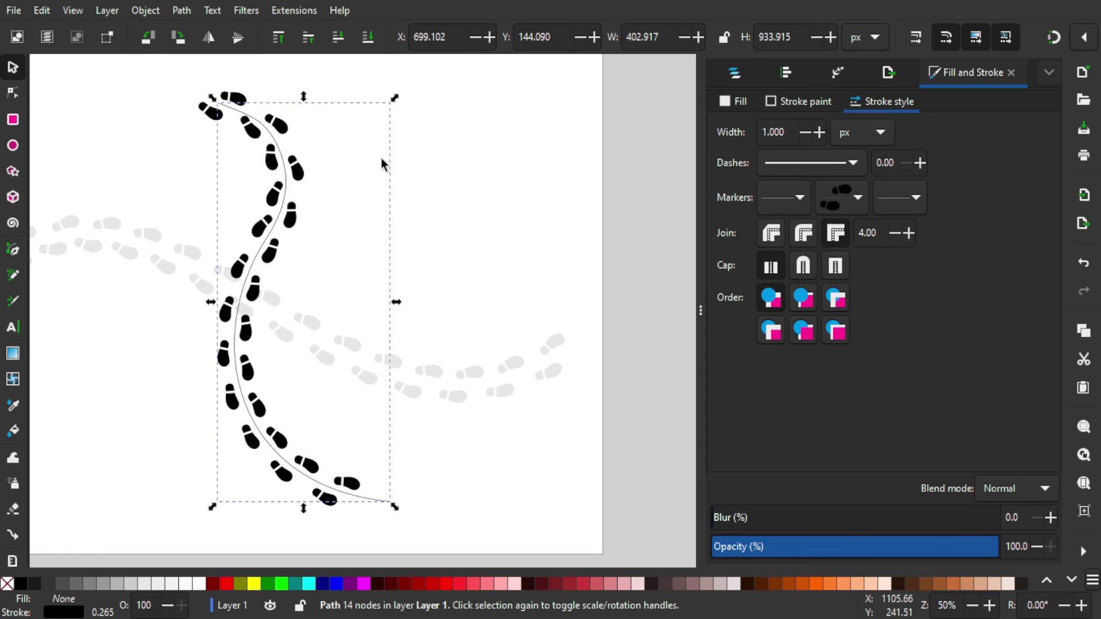
{"action": "scroll", "coordinate": [381, 163], "scroll_direction": "down", "scroll_amount": 1}
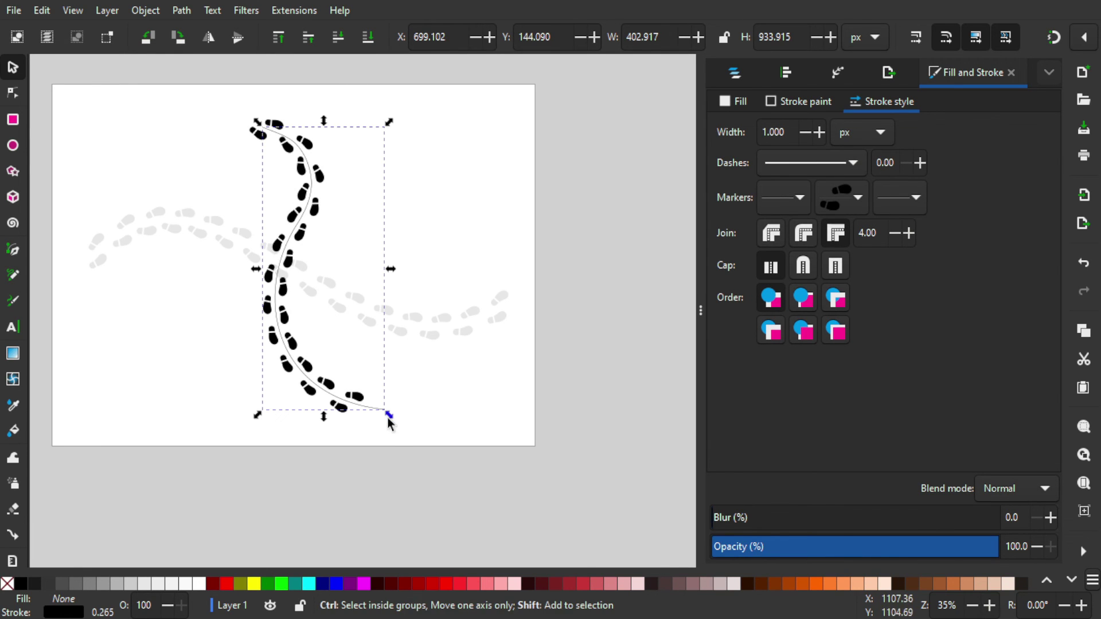
{"action": "left_click_drag", "start_coordinate": [388, 416], "coordinate": [400, 419]}
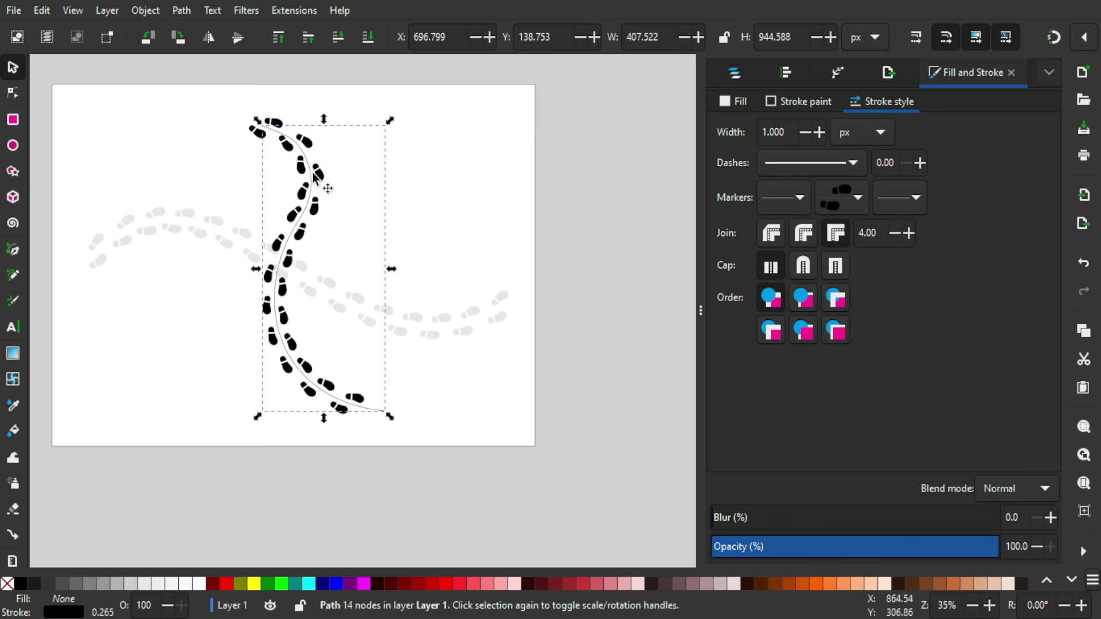
{"action": "left_click_drag", "start_coordinate": [312, 174], "coordinate": [303, 170]}
- Convert the curve's stroke and footprint markers to paths, ungroup them twice, and delete the separated curve line
{"action": "scroll", "coordinate": [300, 195], "scroll_direction": "up", "scroll_amount": 1, "text": "ctrl"}
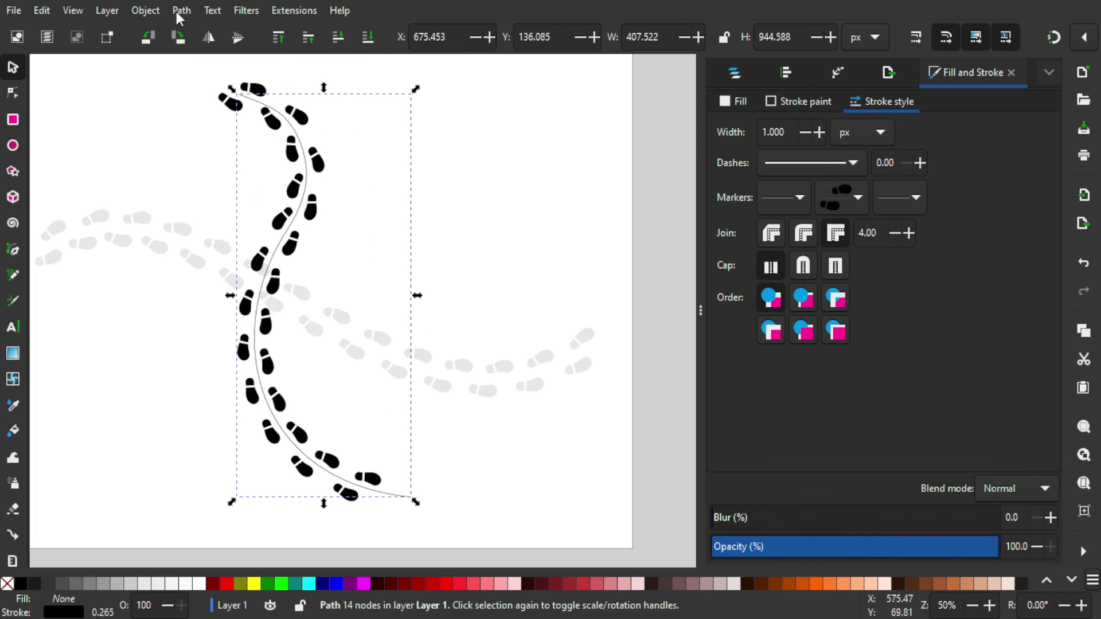
{"action": "key", "text": "ctrl+alt+c"}
{"action": "key", "text": "ctrl+shift+g"}
{"action": "key", "text": "ctrl+shift+g"}
{"action": "left_click", "coordinate": [391, 497]}
{"action": "key", "text": "Delete"}
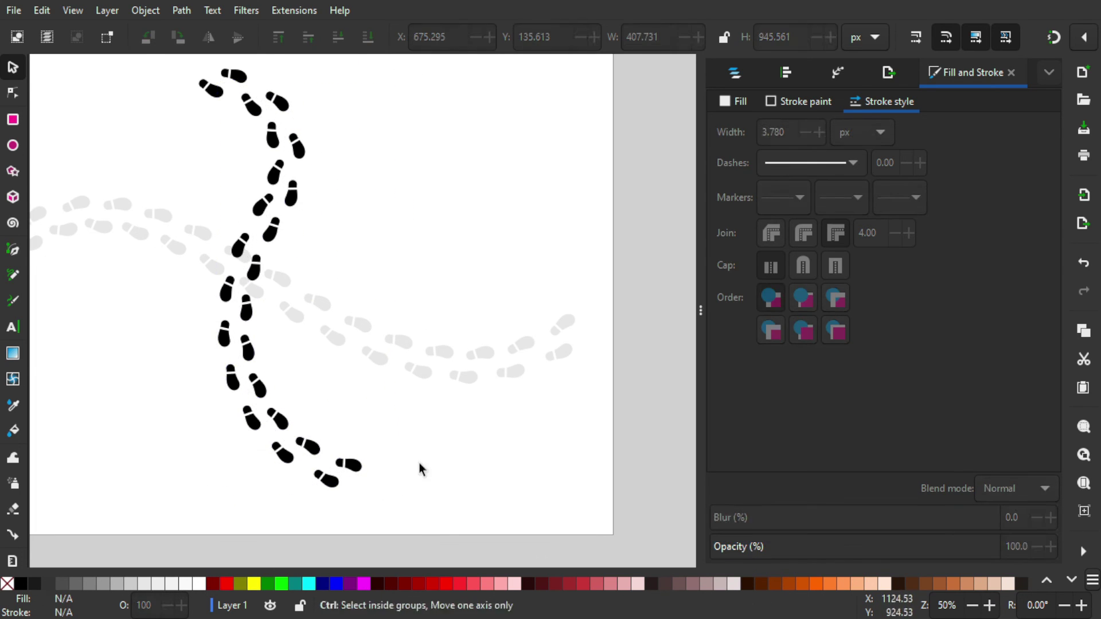
{"action": "left_click", "coordinate": [222, 102]}
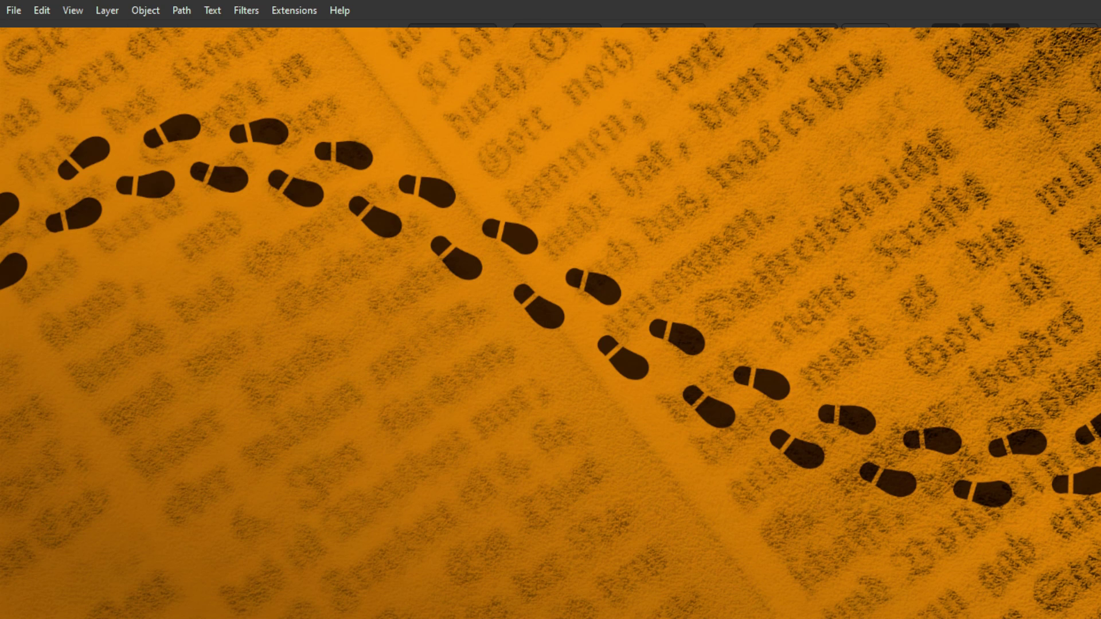